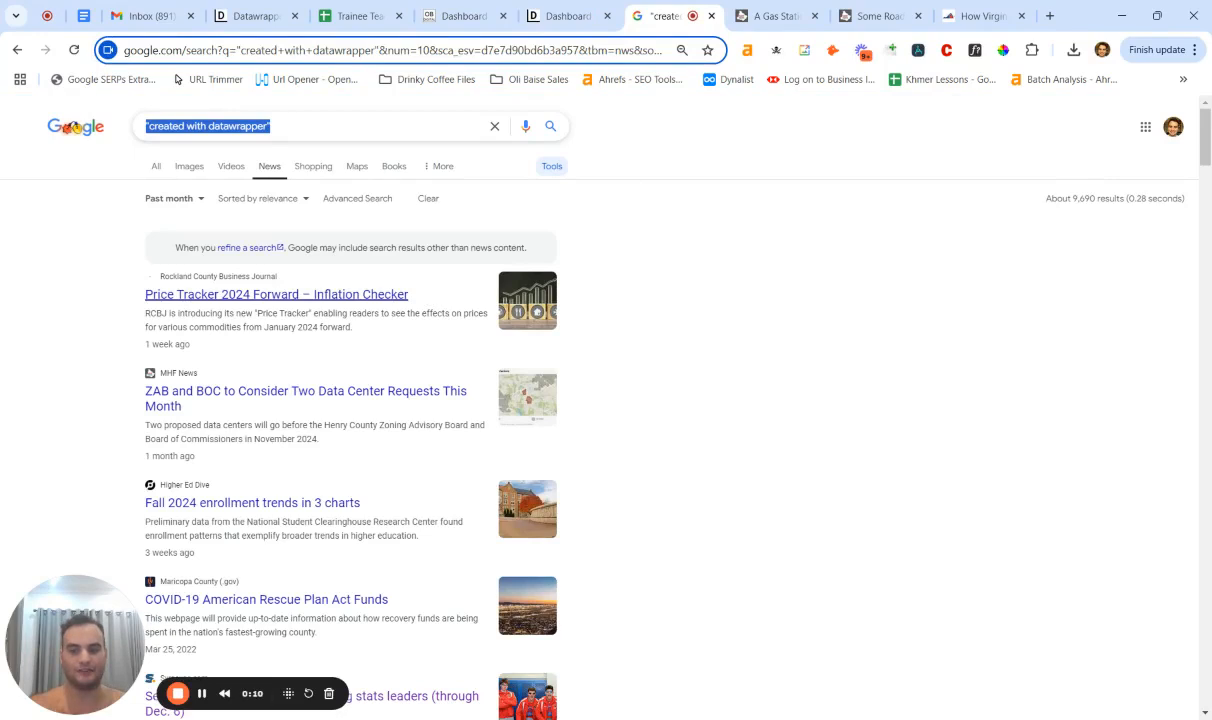
Step: Look through the past-month Google News results for the query "created with datawrapper"
left_click(271, 126)
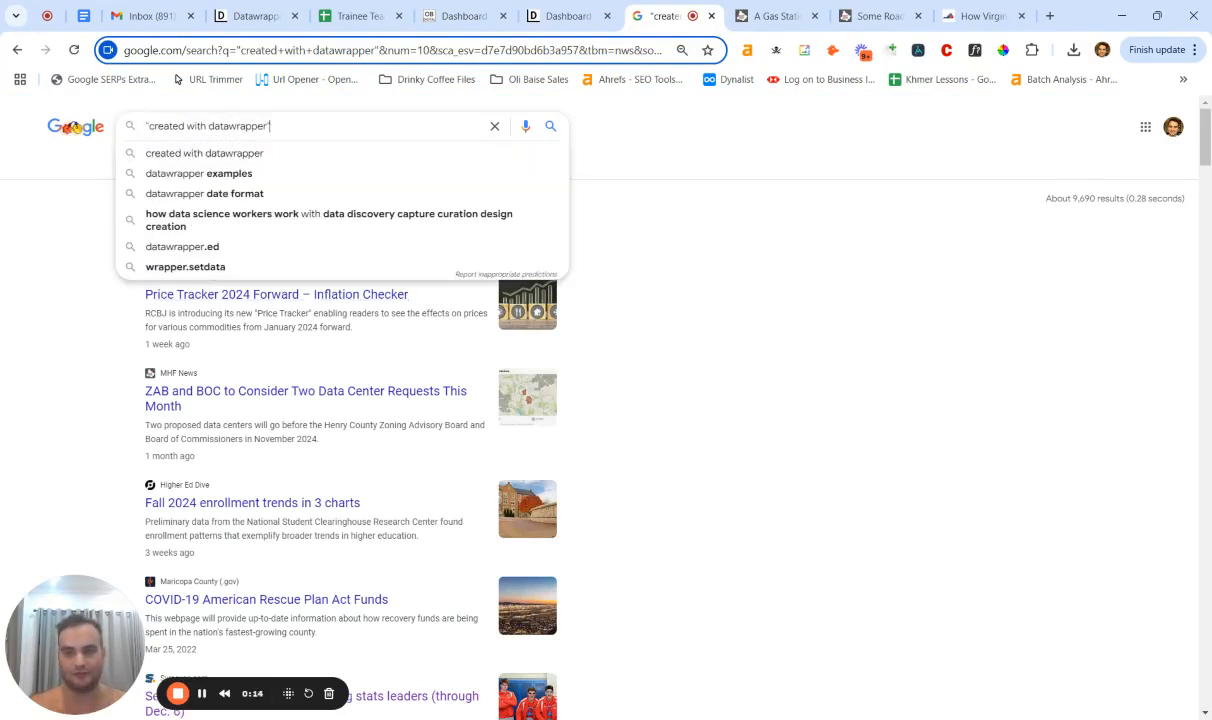
key("ctrl+a")
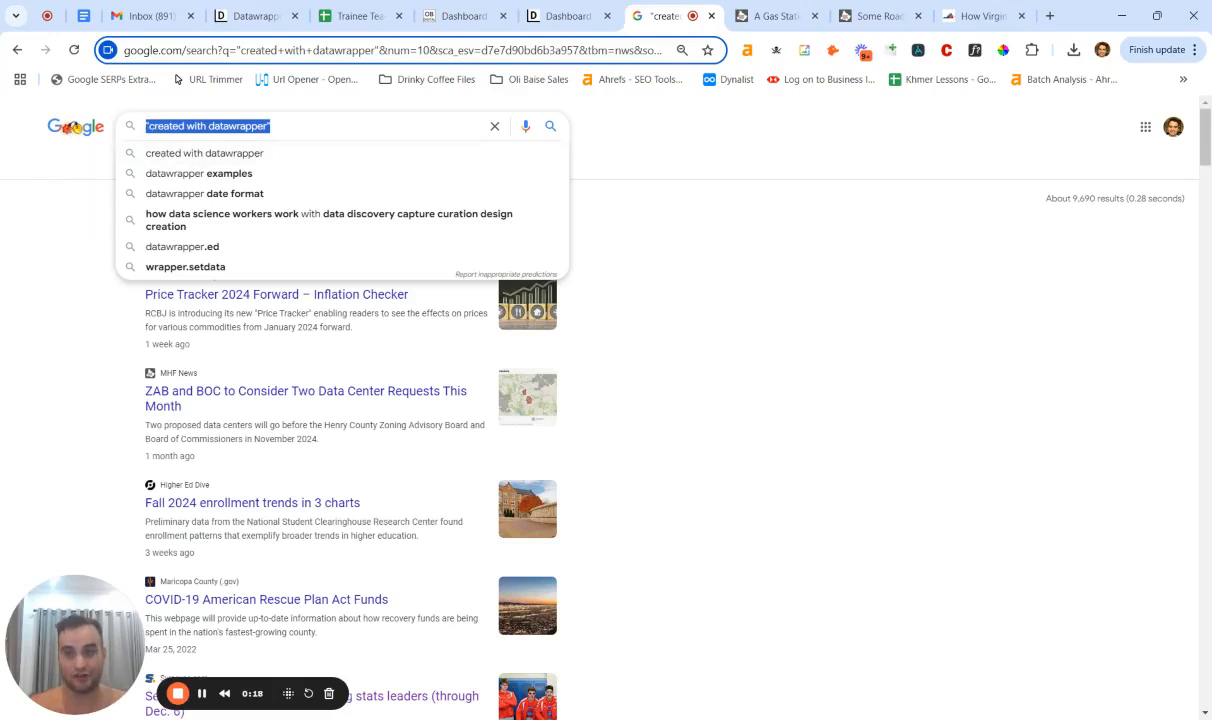
left_click(25, 358)
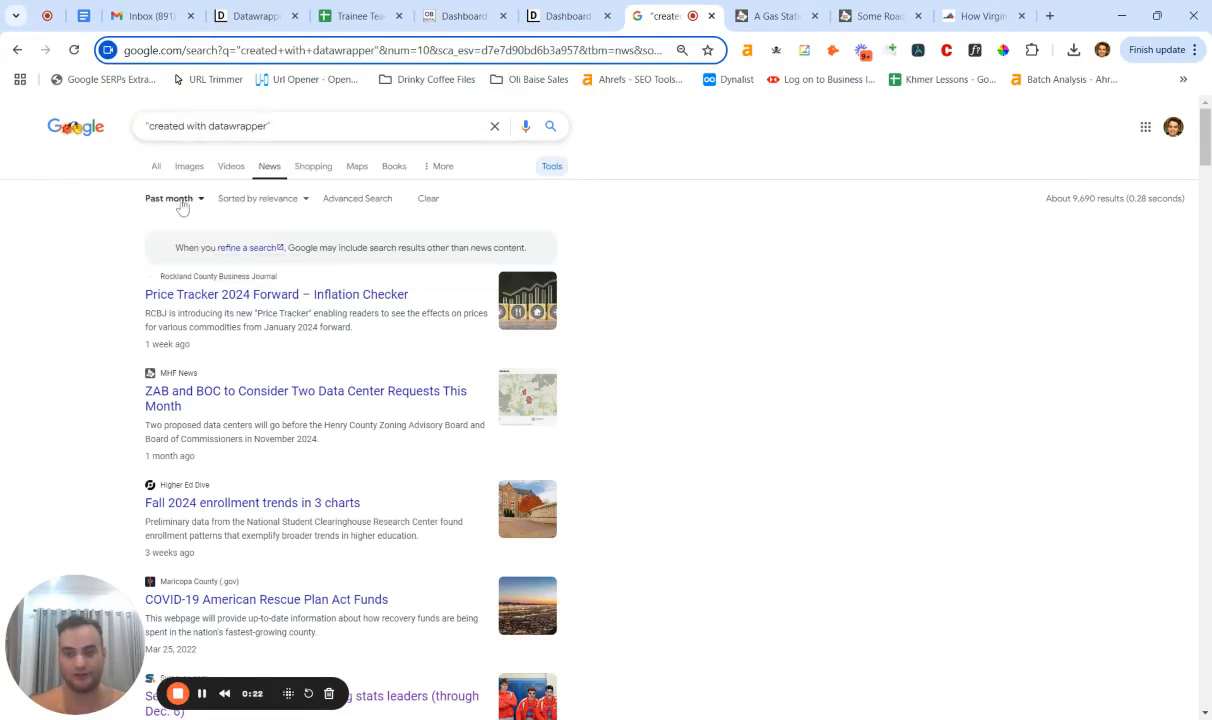
scroll(93, 283, "down", 10)
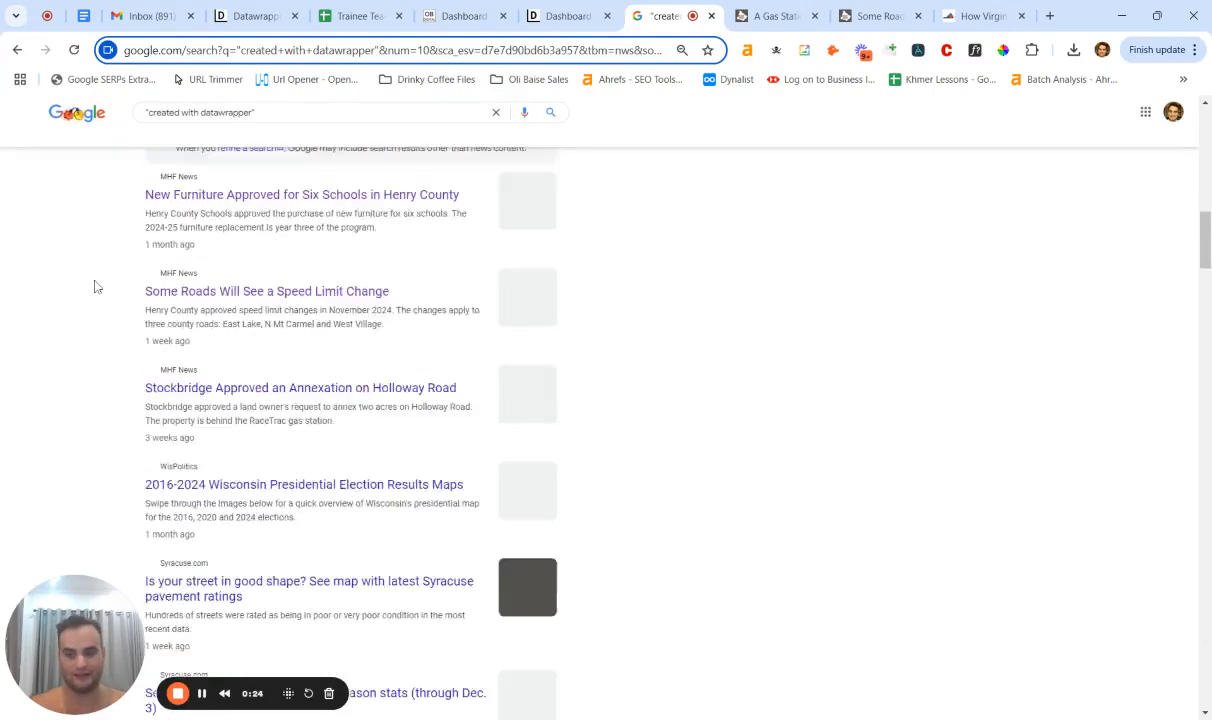
scroll(95, 287, "down", 12)
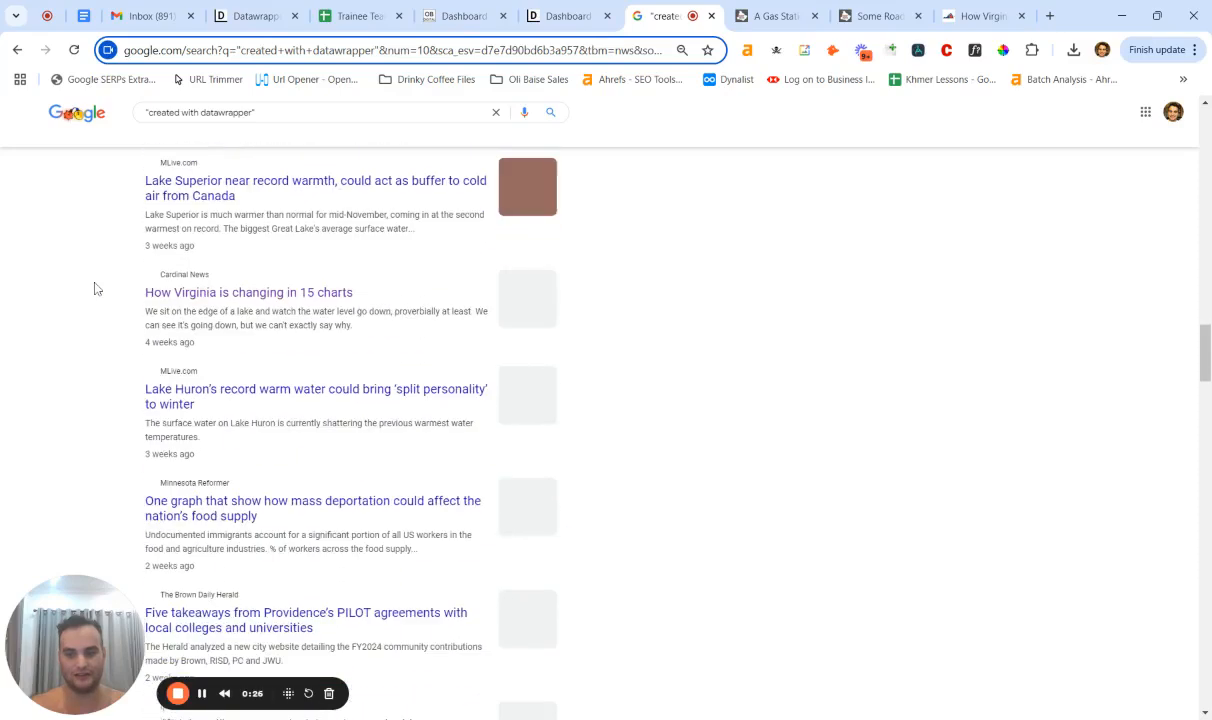
scroll(97, 289, "down", 10)
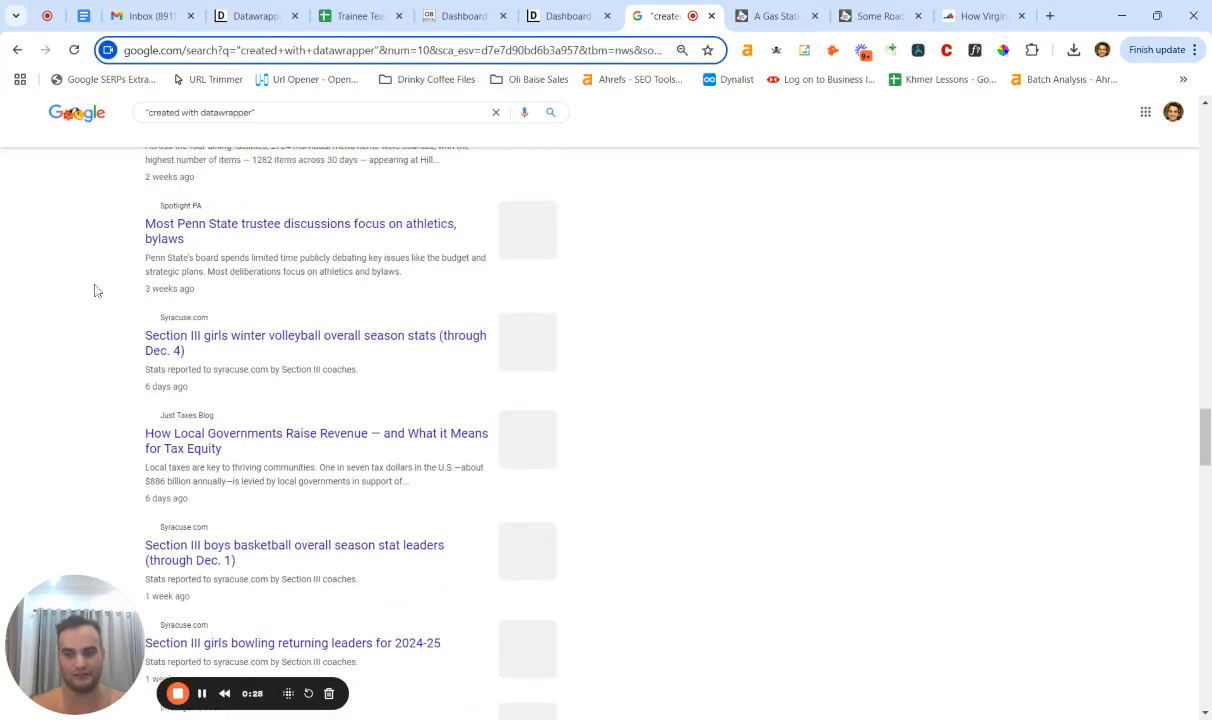
scroll(97, 291, "down", 6)
scroll(97, 294, "down", 12)
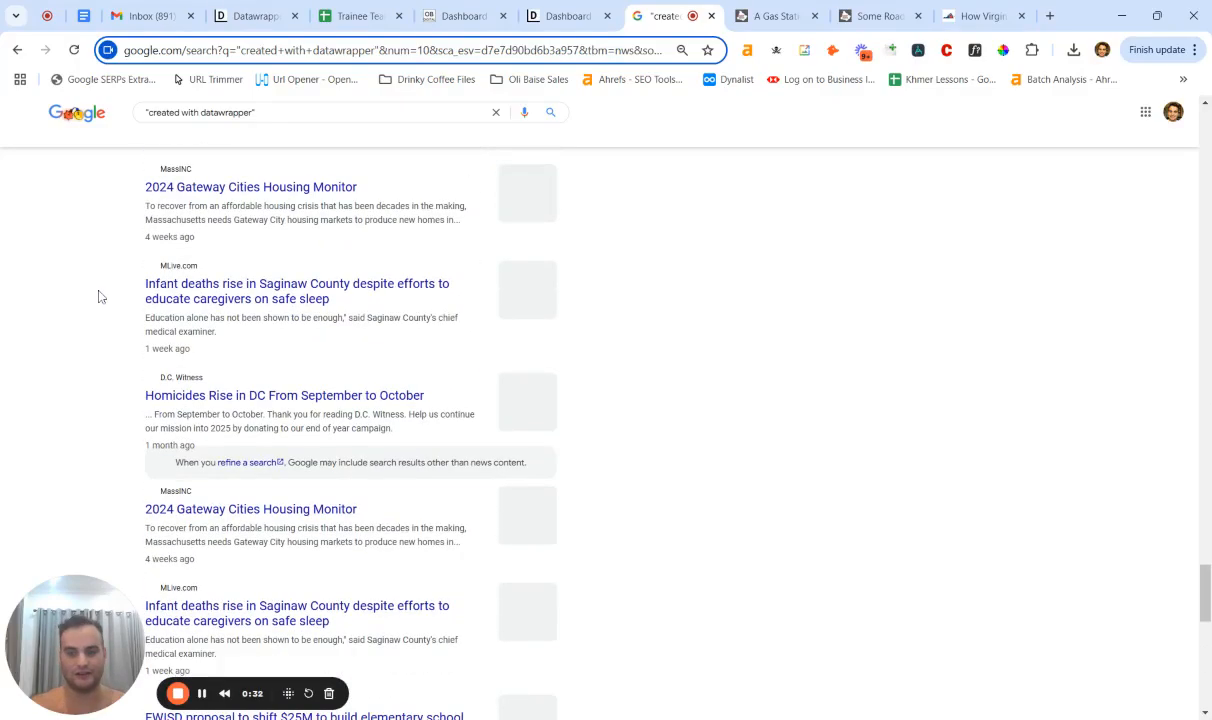
scroll(100, 296, "up", 20)
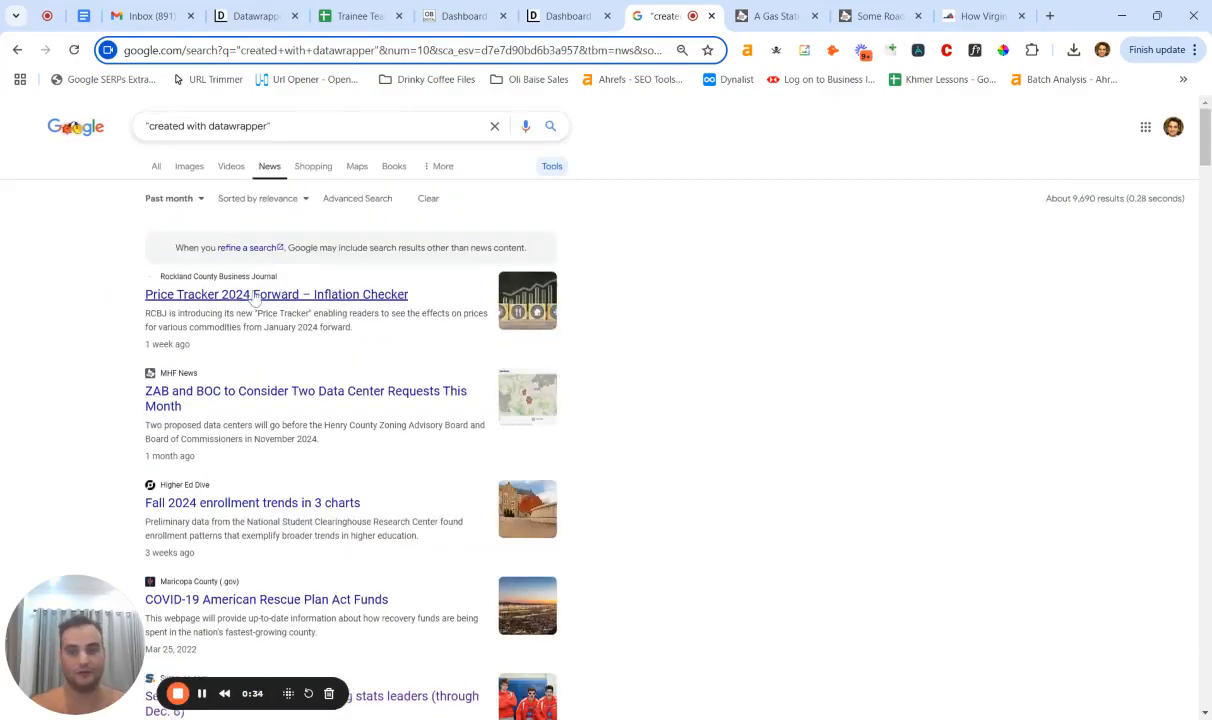
Step: Switch to the Datawrapper dashboard and start creating a new map
left_click(557, 14)
mouse_move(895, 152)
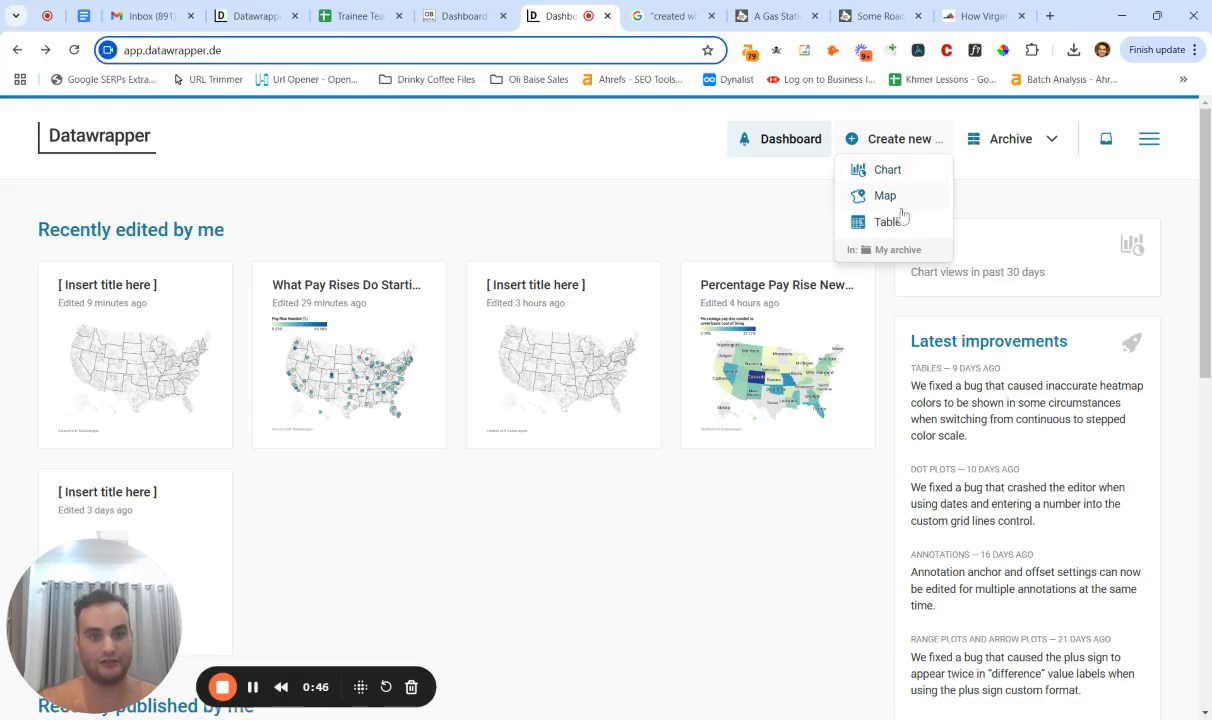
left_click(885, 196)
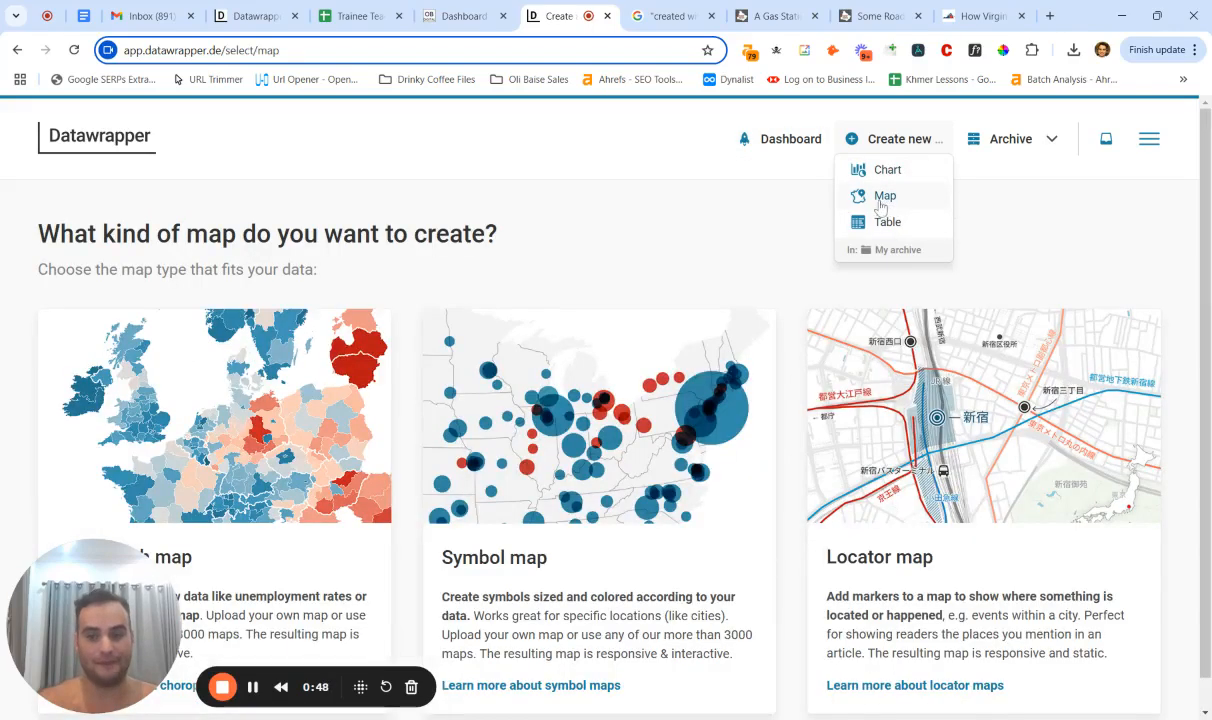
Step: Browse the list of available base maps for the symbol map
scroll(432, 295, "down", 1)
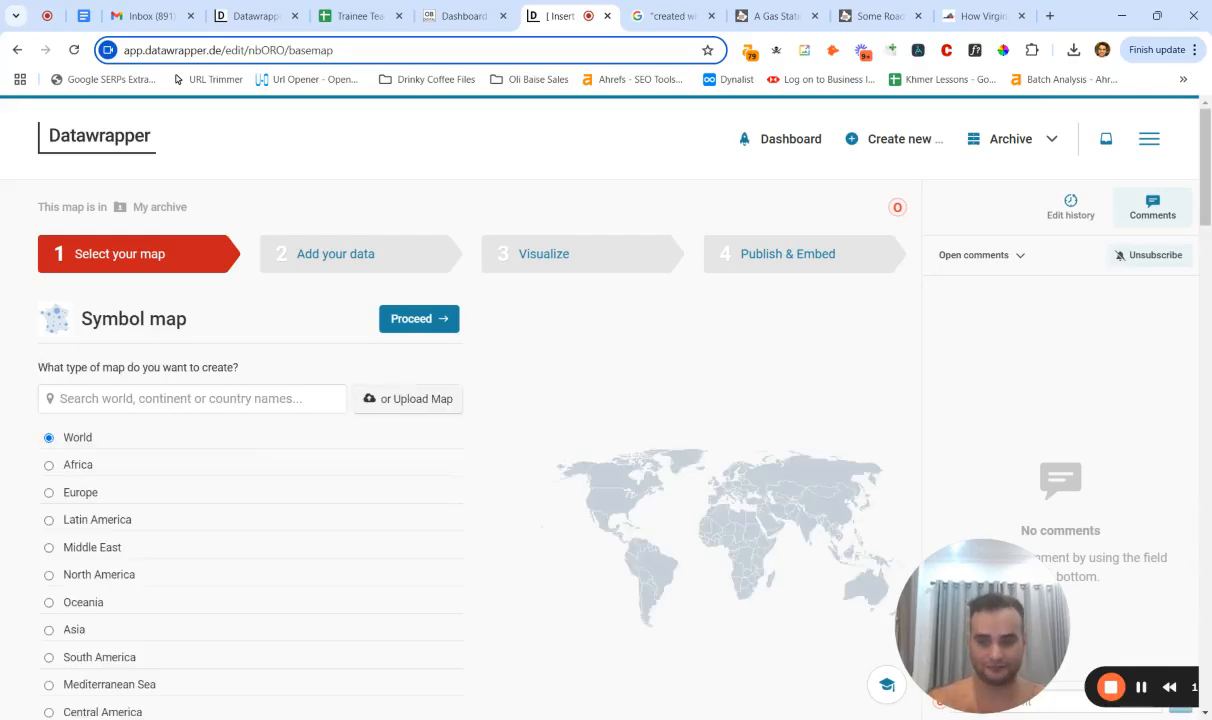
scroll(214, 400, "down", 10)
scroll(178, 424, "down", 8)
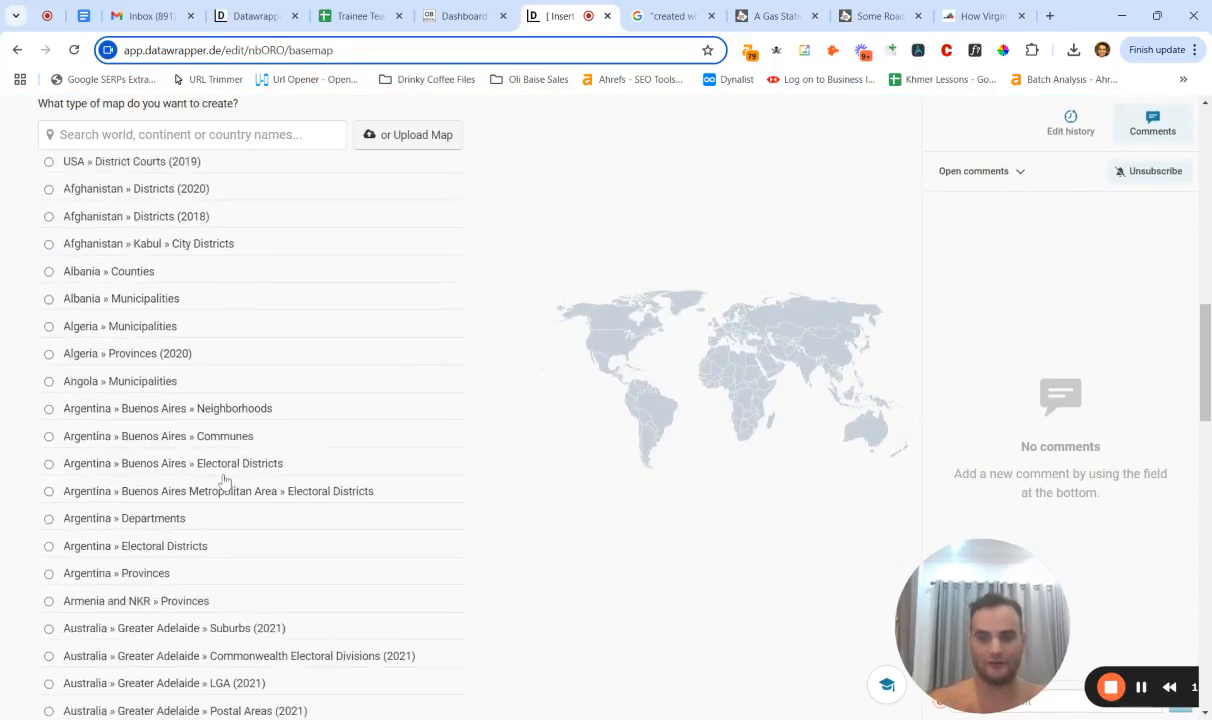
scroll(206, 510, "down", 10)
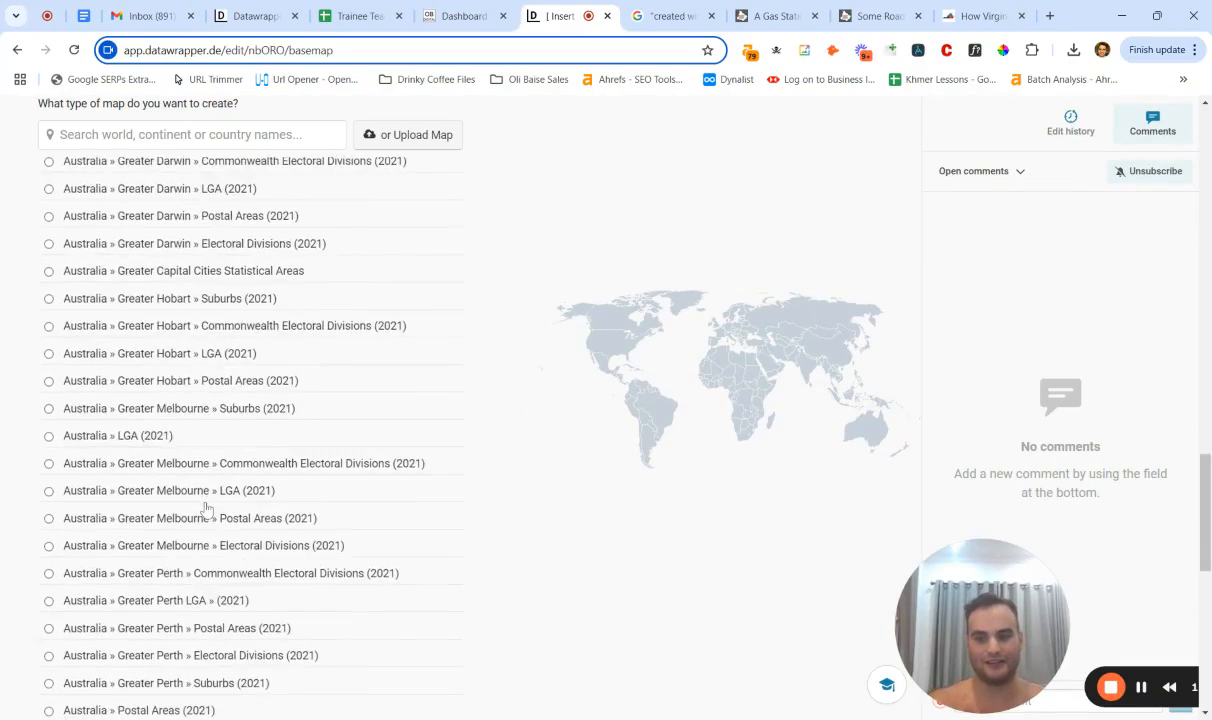
scroll(205, 510, "up", 20)
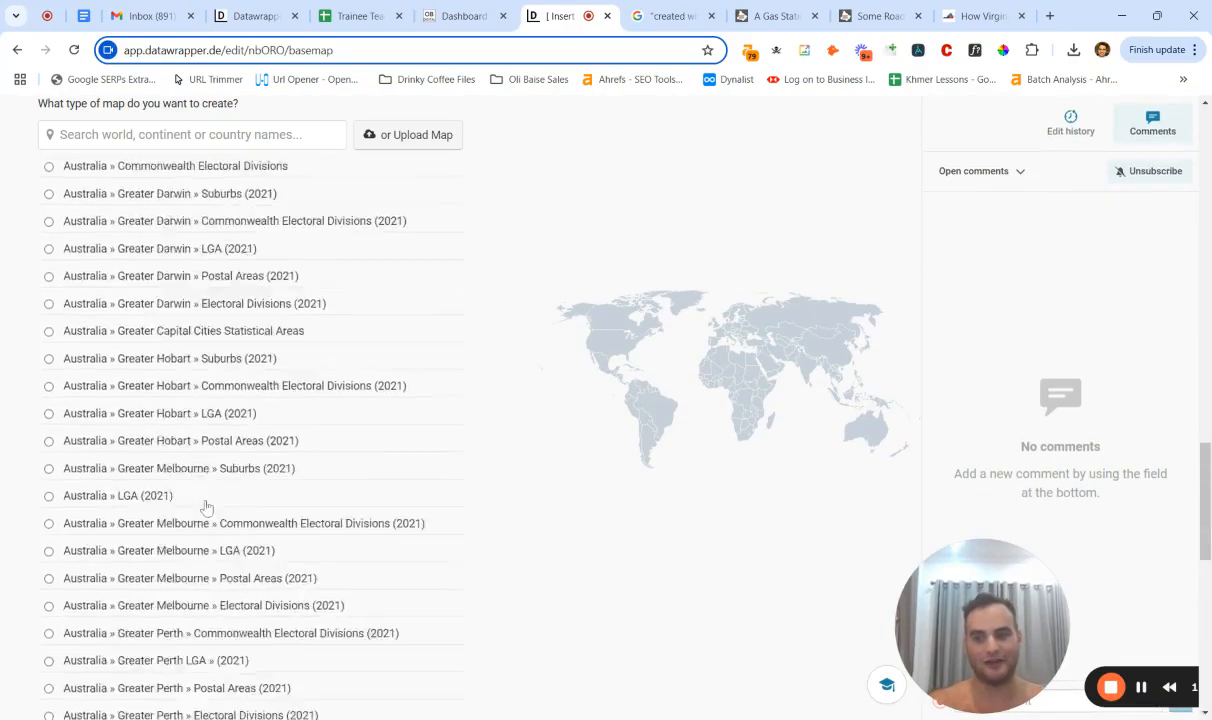
scroll(198, 461, "down", 2)
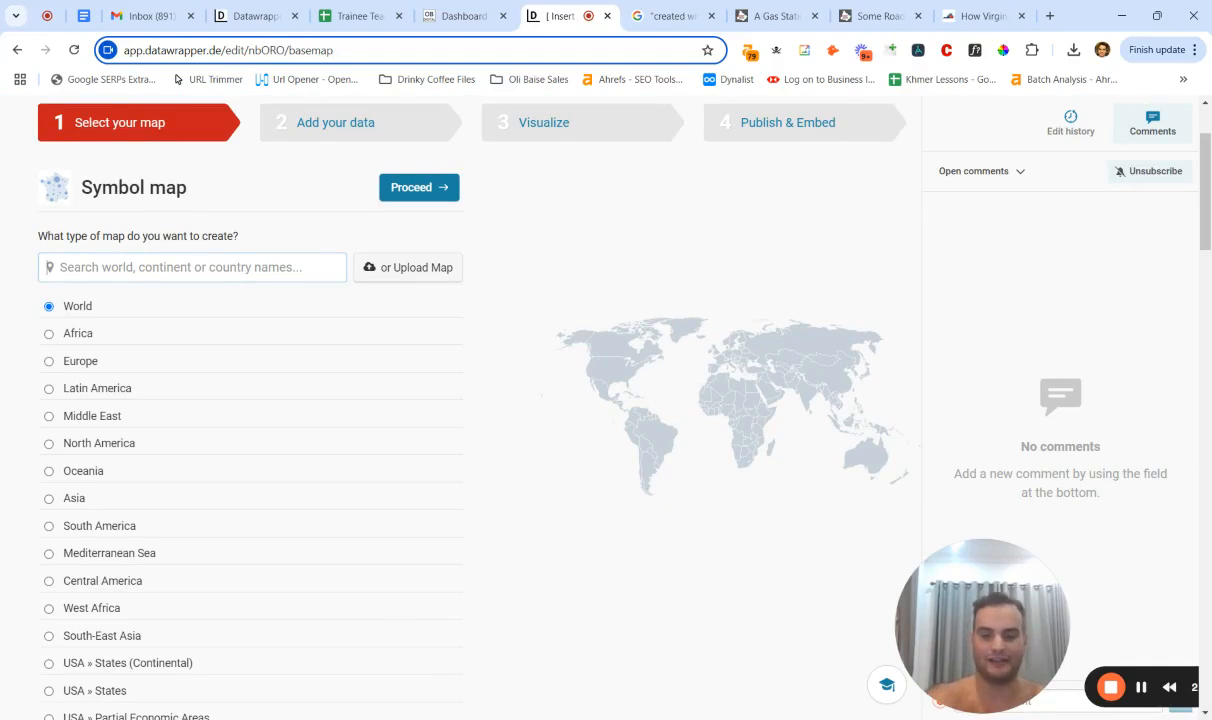
Step: Filter the base maps by "usa metro" and select USA » Metropolitan/Micropolitan Statistical Areas (CBSA,2019)
type("usa")
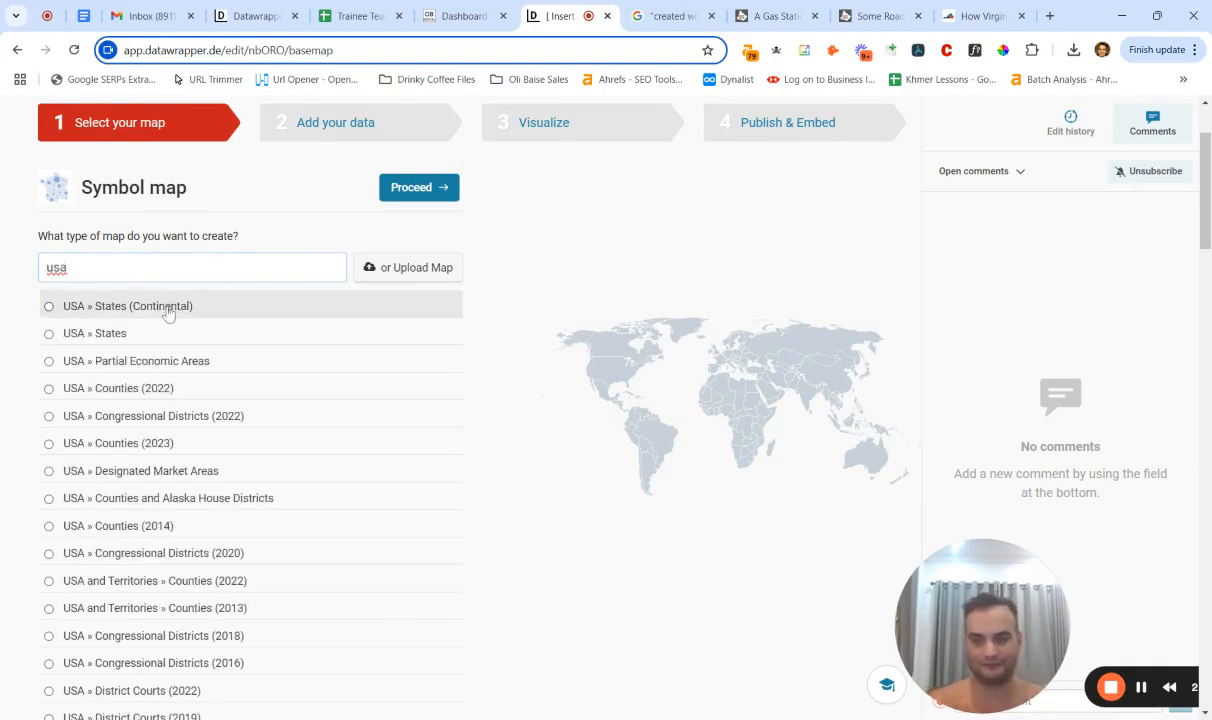
scroll(182, 318, "down", 2)
scroll(195, 320, "down", 4)
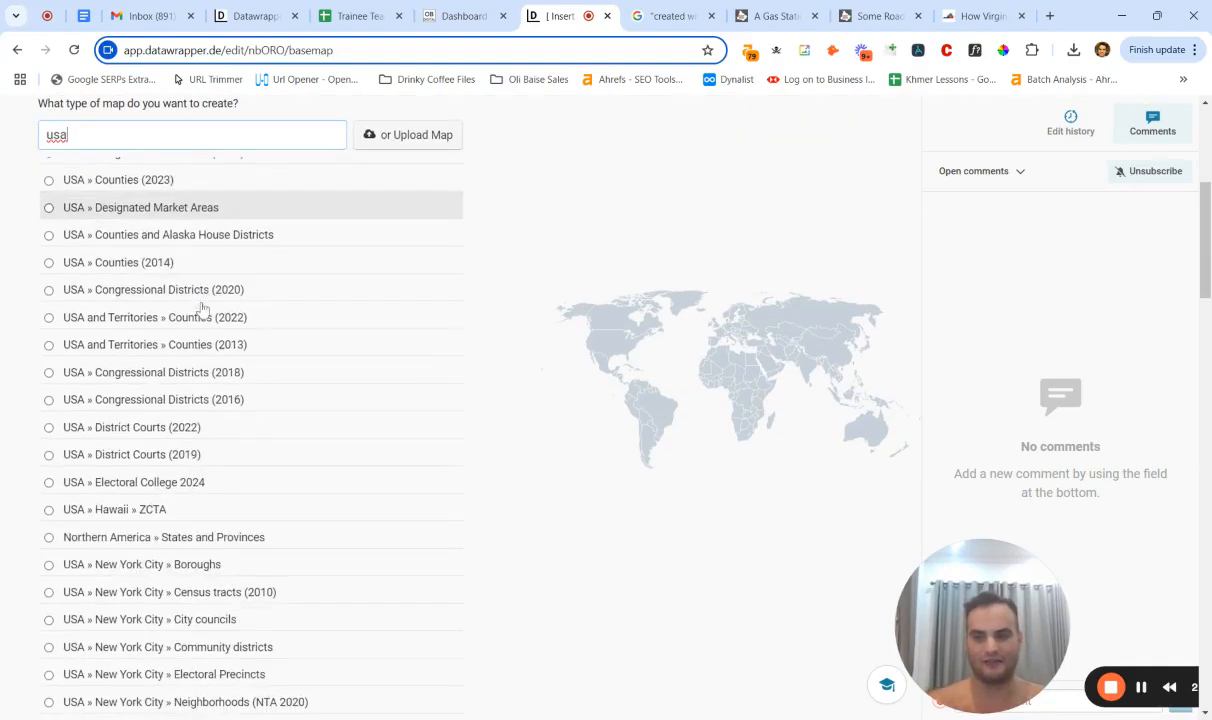
scroll(200, 341, "down", 1)
scroll(200, 341, "up", 6)
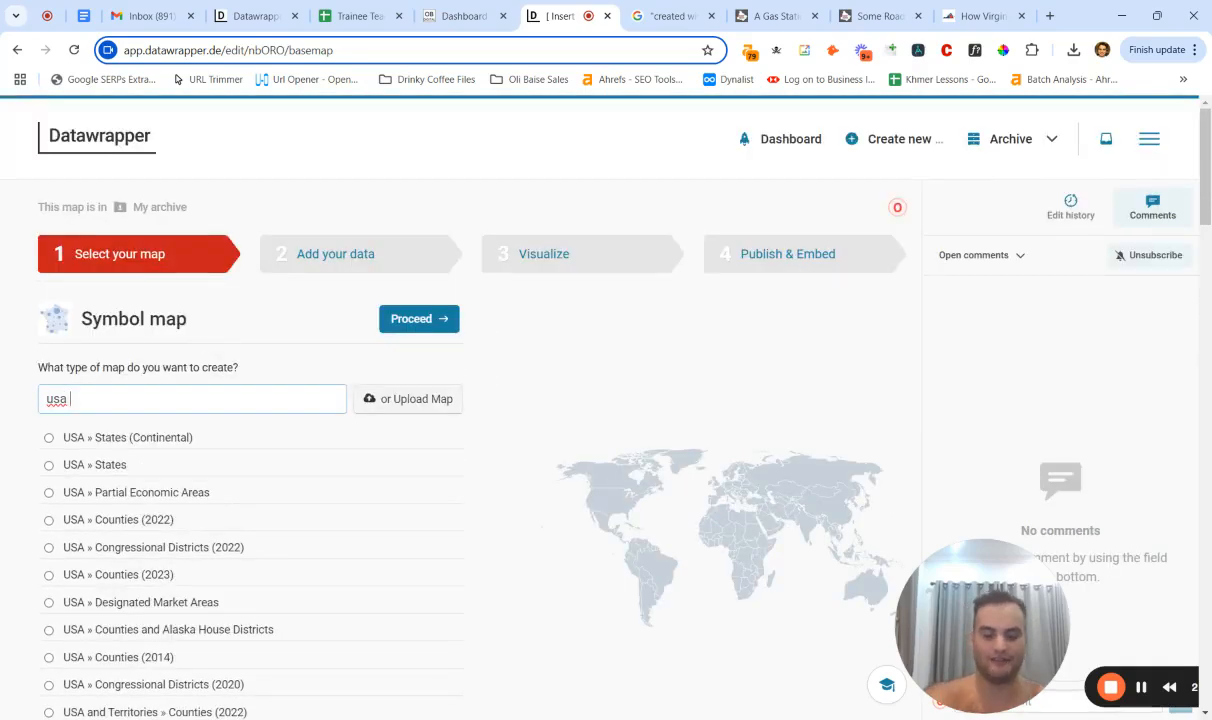
type("tro")
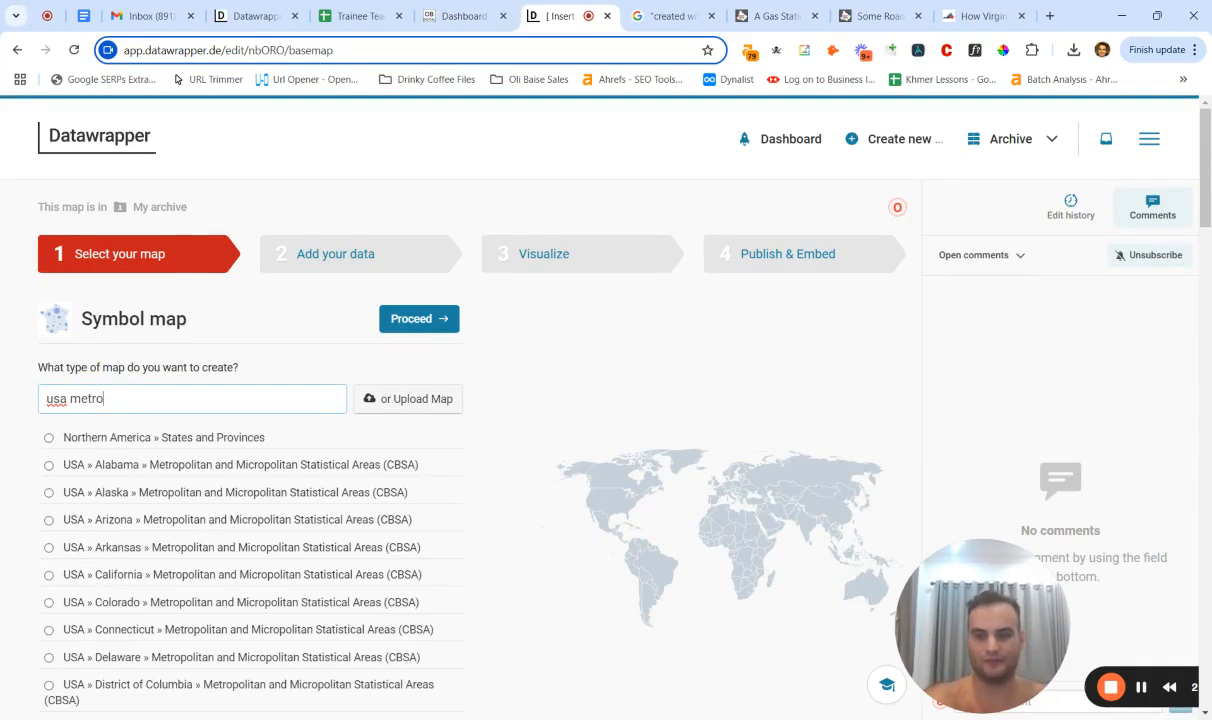
scroll(365, 392, "down", 3)
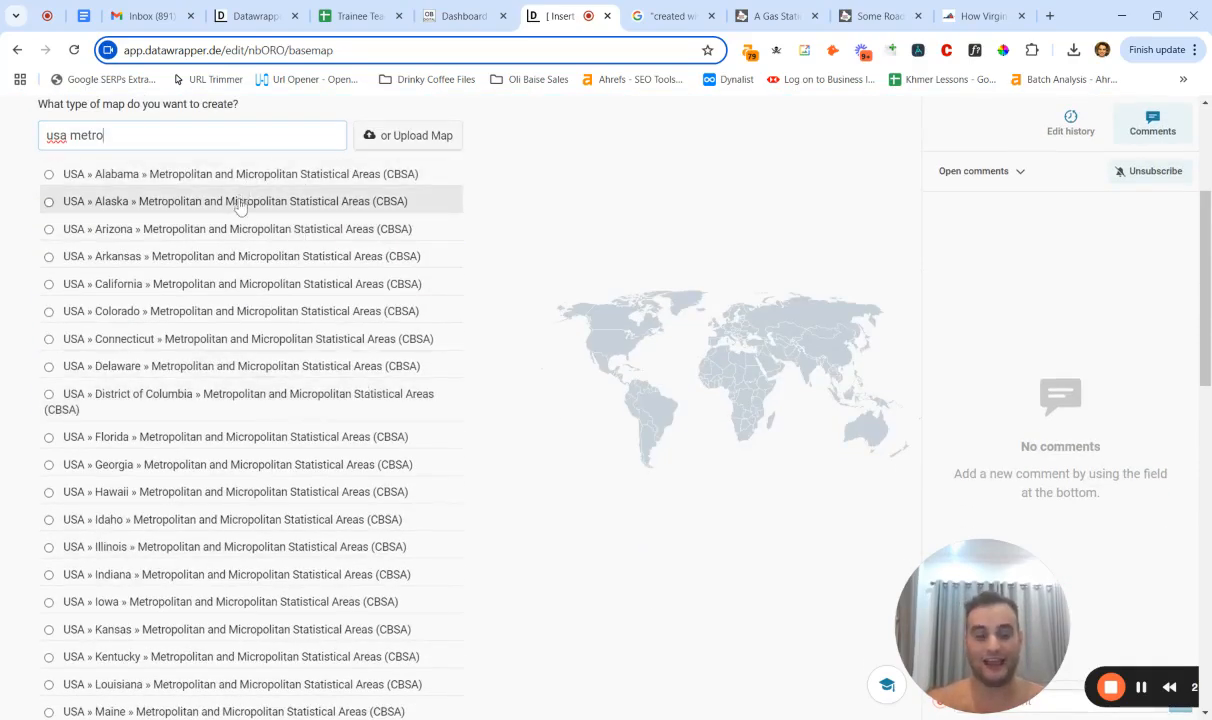
scroll(243, 446, "down", 10)
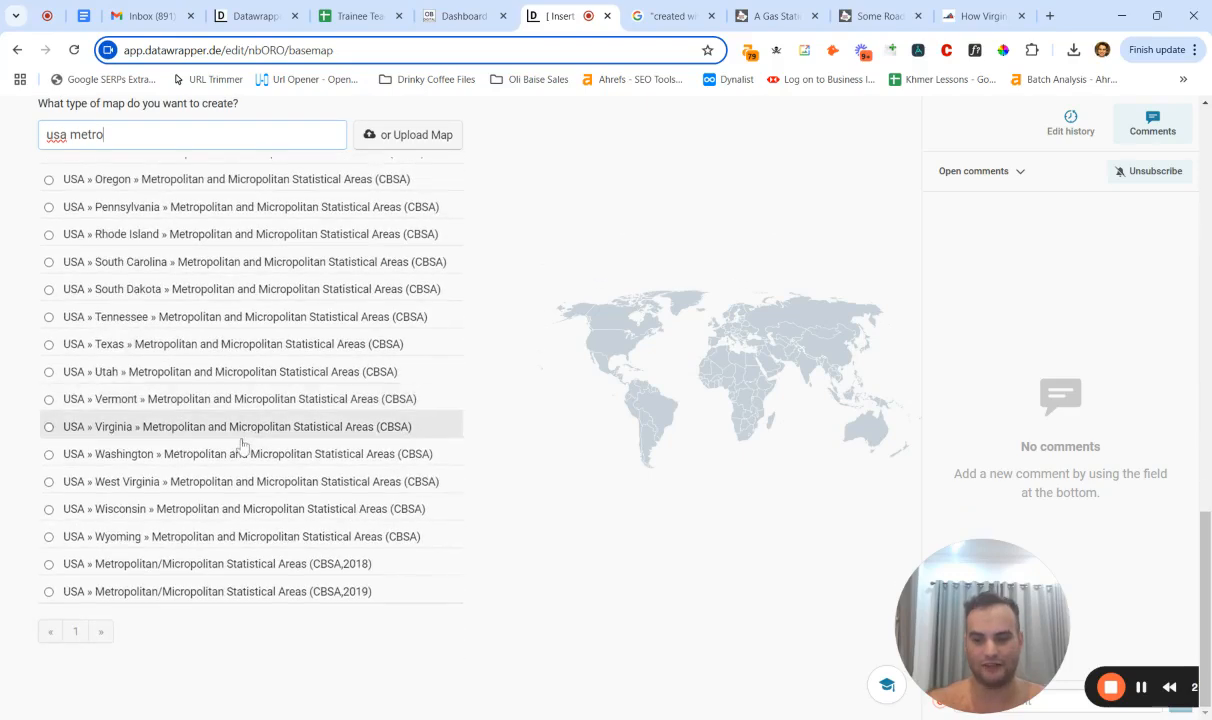
left_click(218, 594)
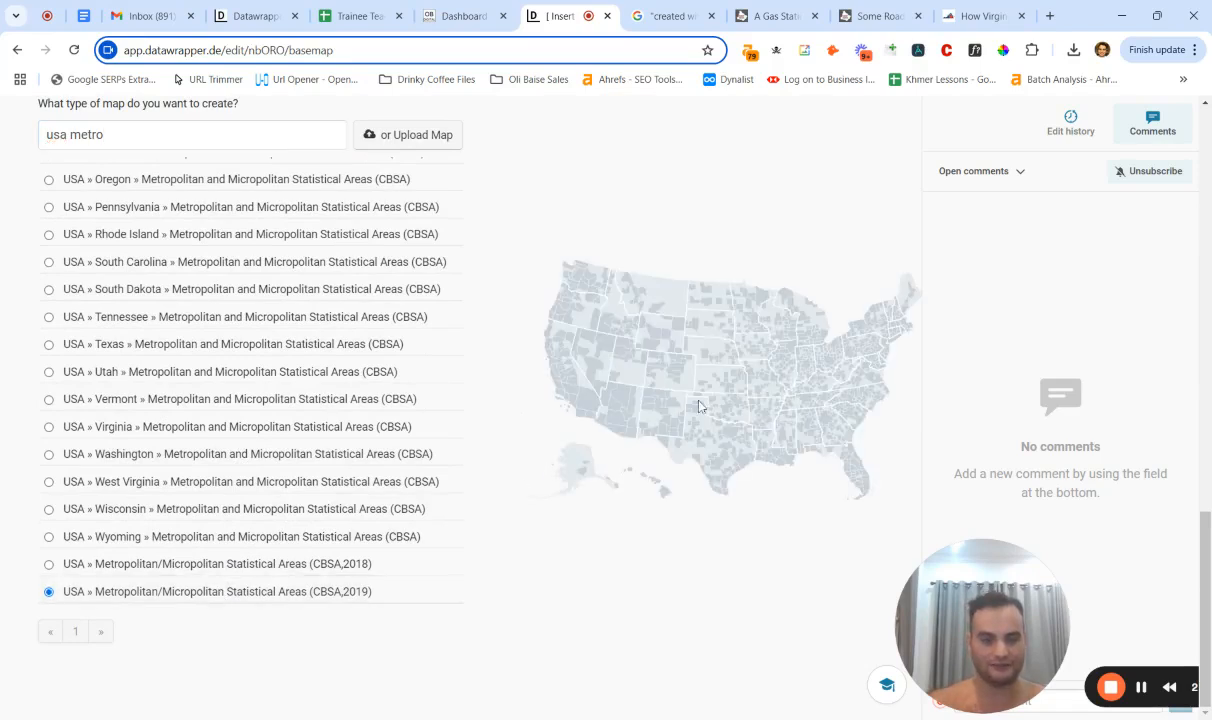
Step: Upload the metro-area teacher pay data file to the symbol map and generate coordinates from its Address/Place column
left_click_drag(1002, 643, 605, 461)
scroll(300, 570, "up", 12)
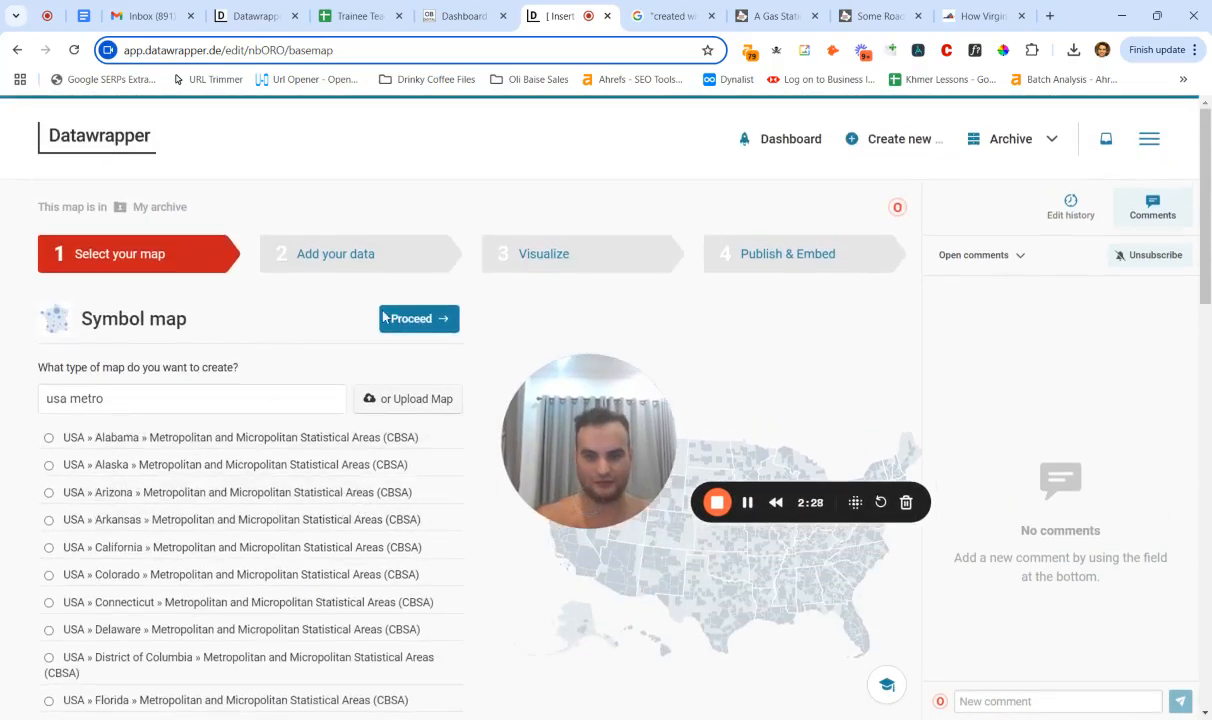
left_click(418, 327)
left_click_drag(595, 422, 1108, 612)
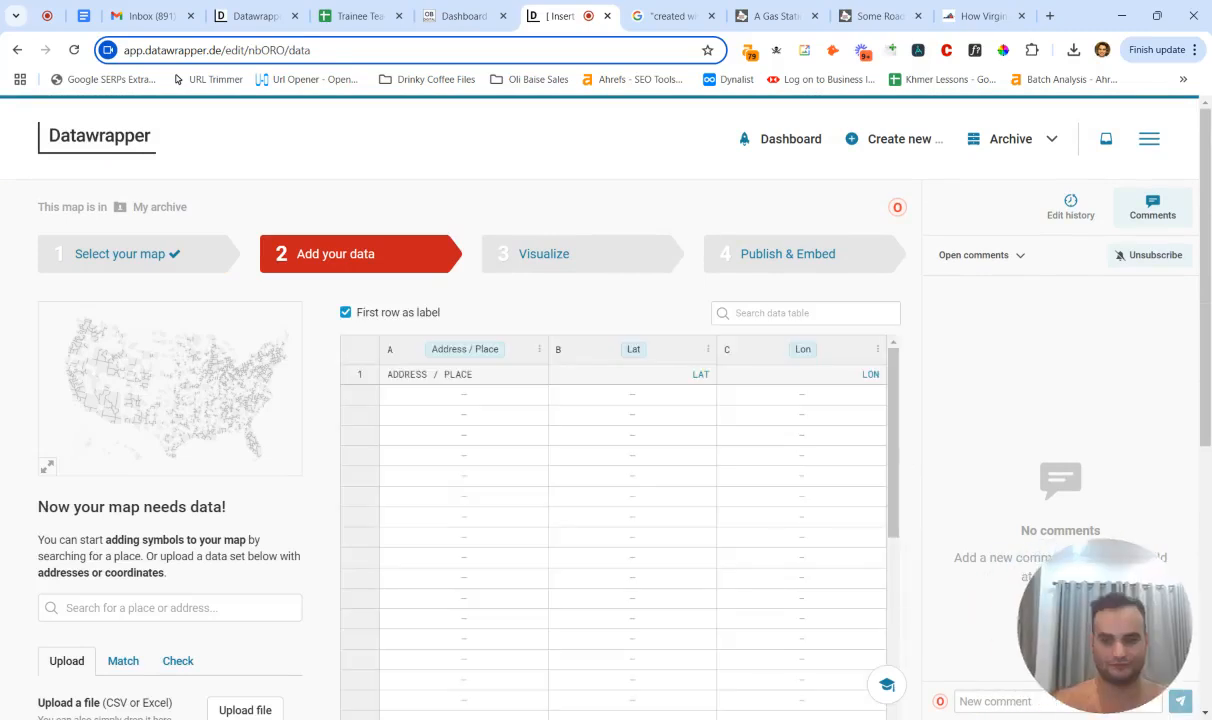
scroll(170, 565, "down", 1)
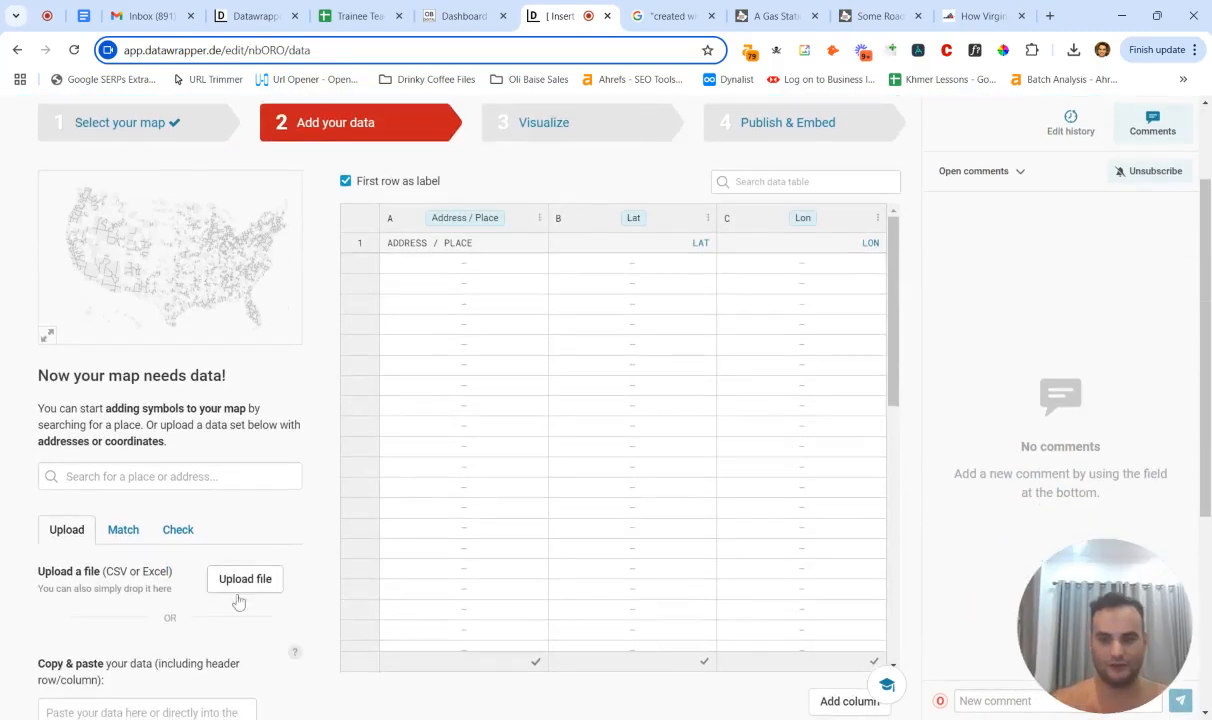
left_click(244, 582)
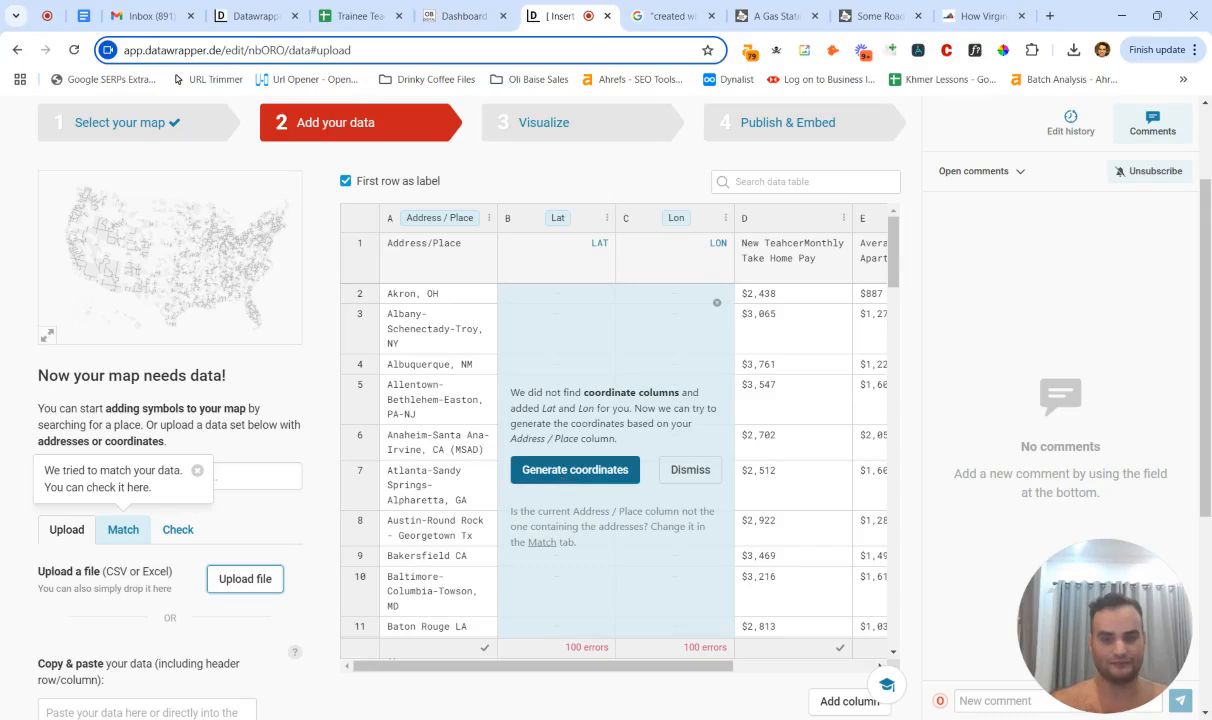
left_click(575, 469)
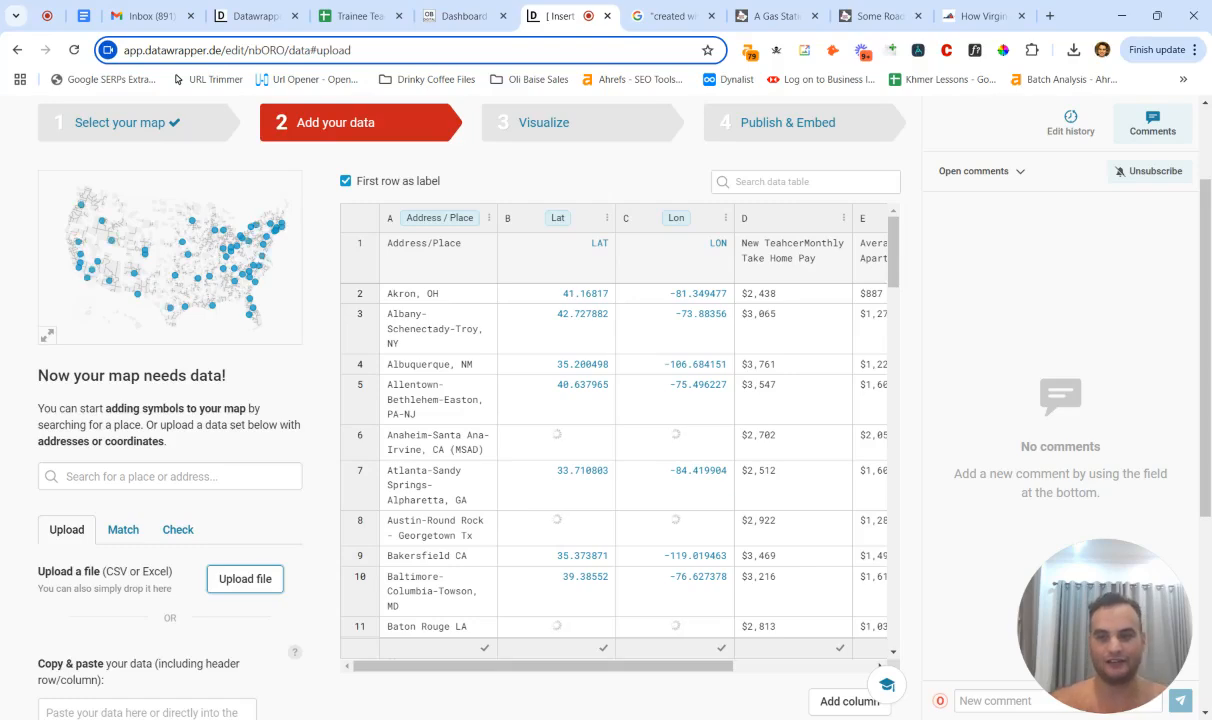
Step: Check the generated Lat and Lon values down the data table and the points plotted on the preview map
scroll(240, 348, "down", 2)
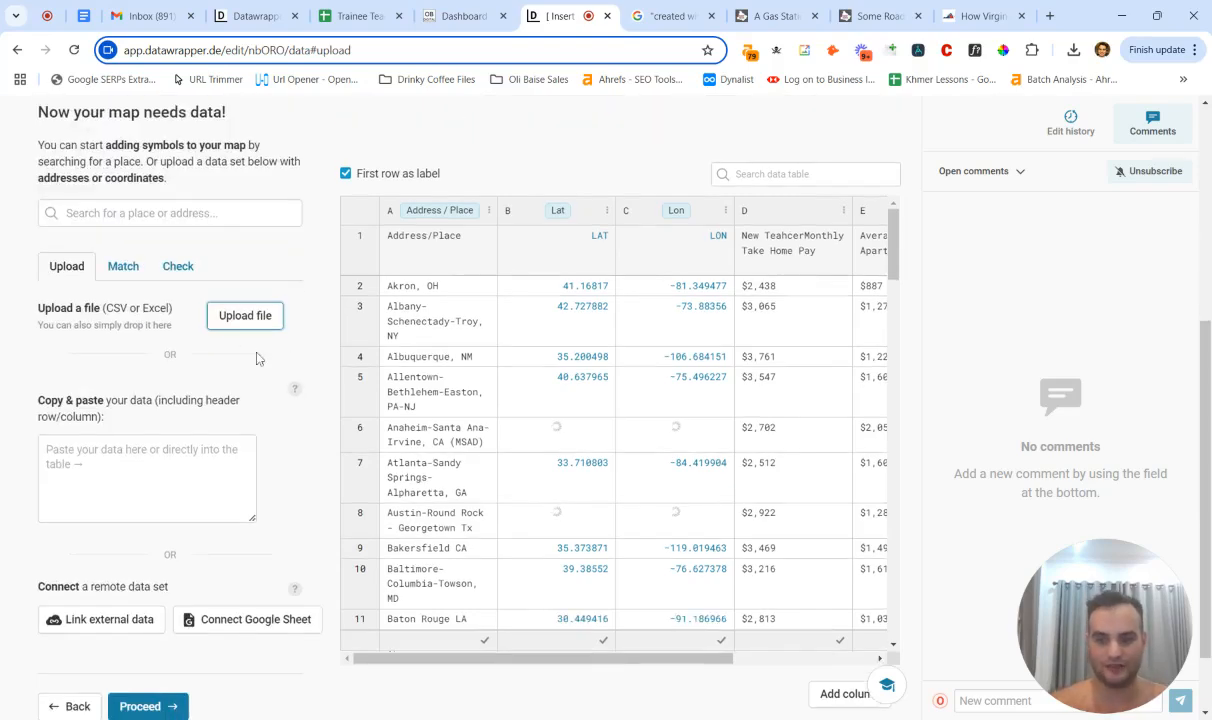
scroll(259, 414, "up", 3)
scroll(257, 426, "down", 2)
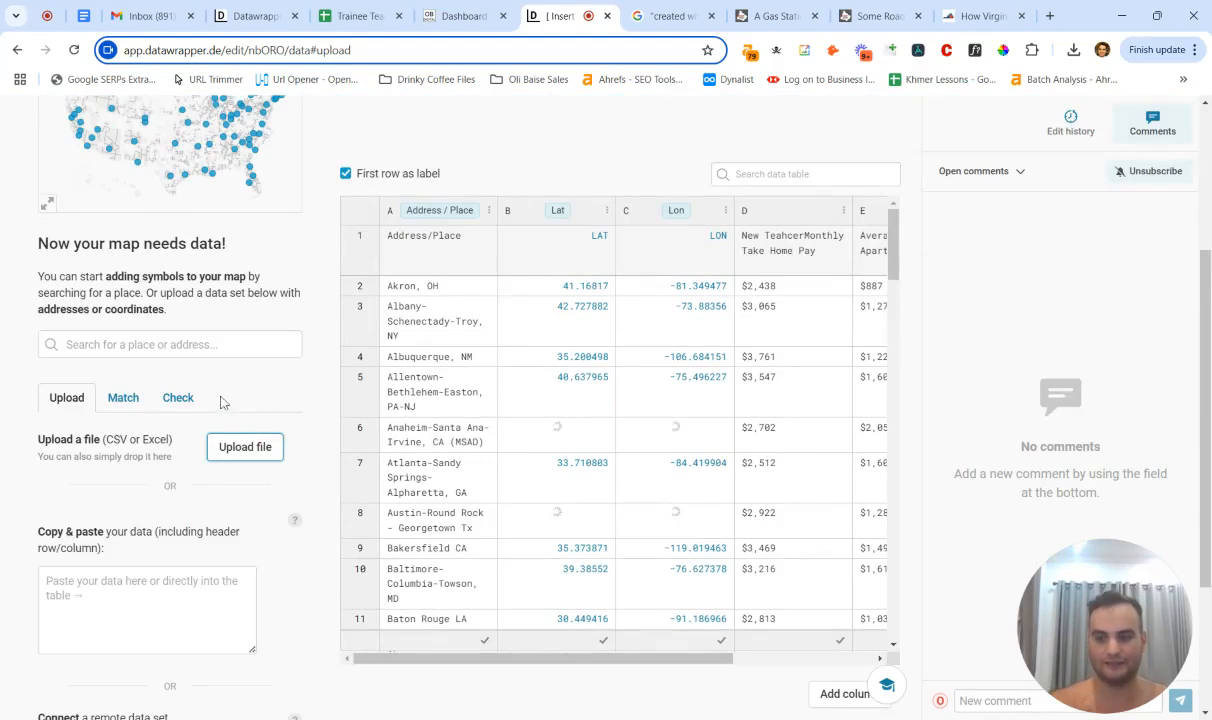
scroll(230, 370, "up", 2)
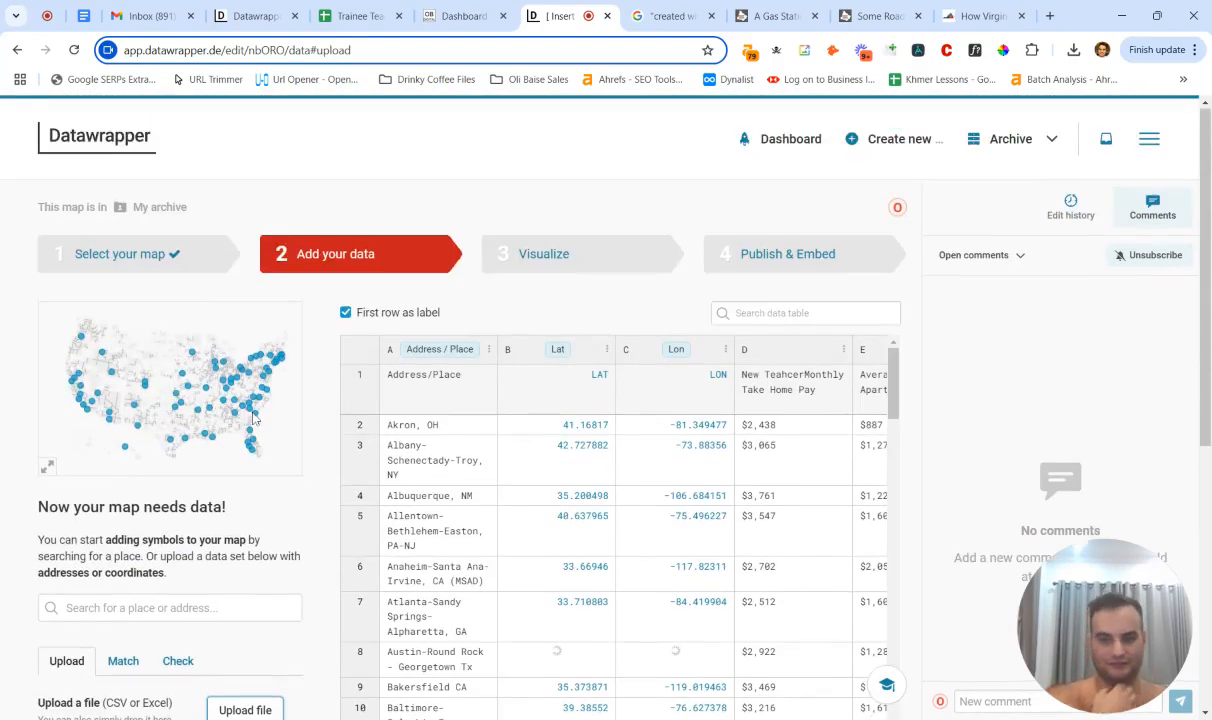
scroll(255, 420, "down", 2)
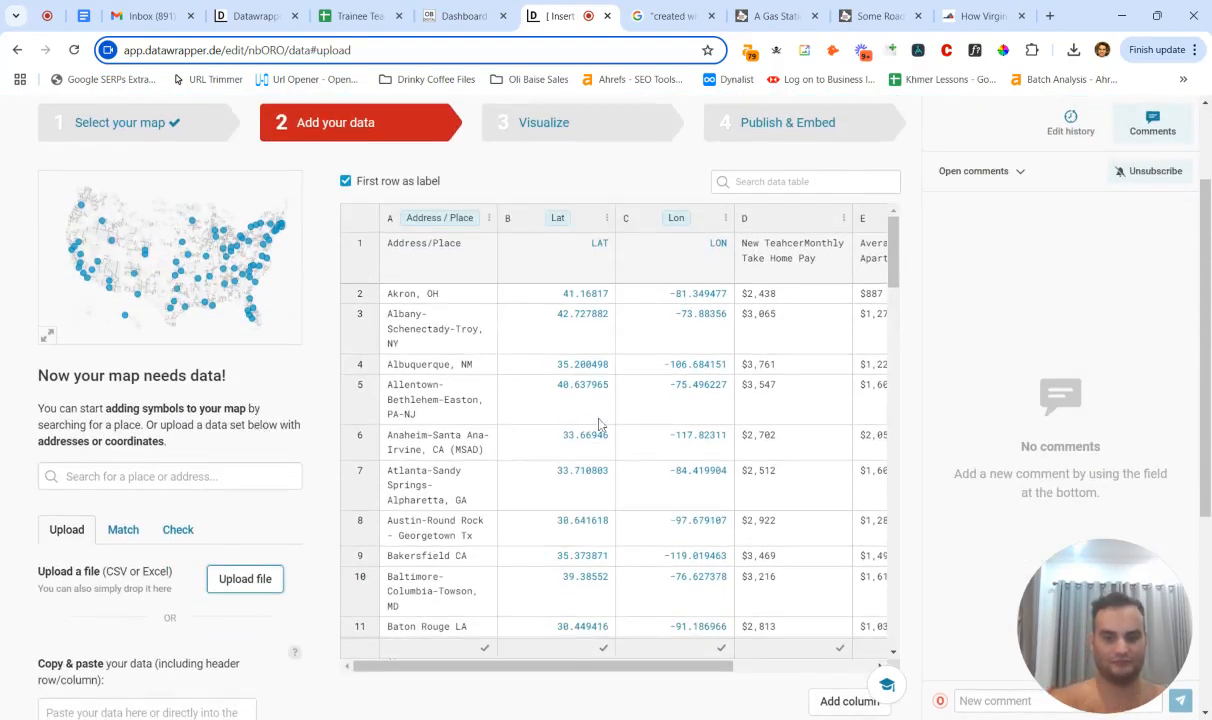
scroll(828, 322, "down", 3)
left_click_drag(897, 310, 897, 487)
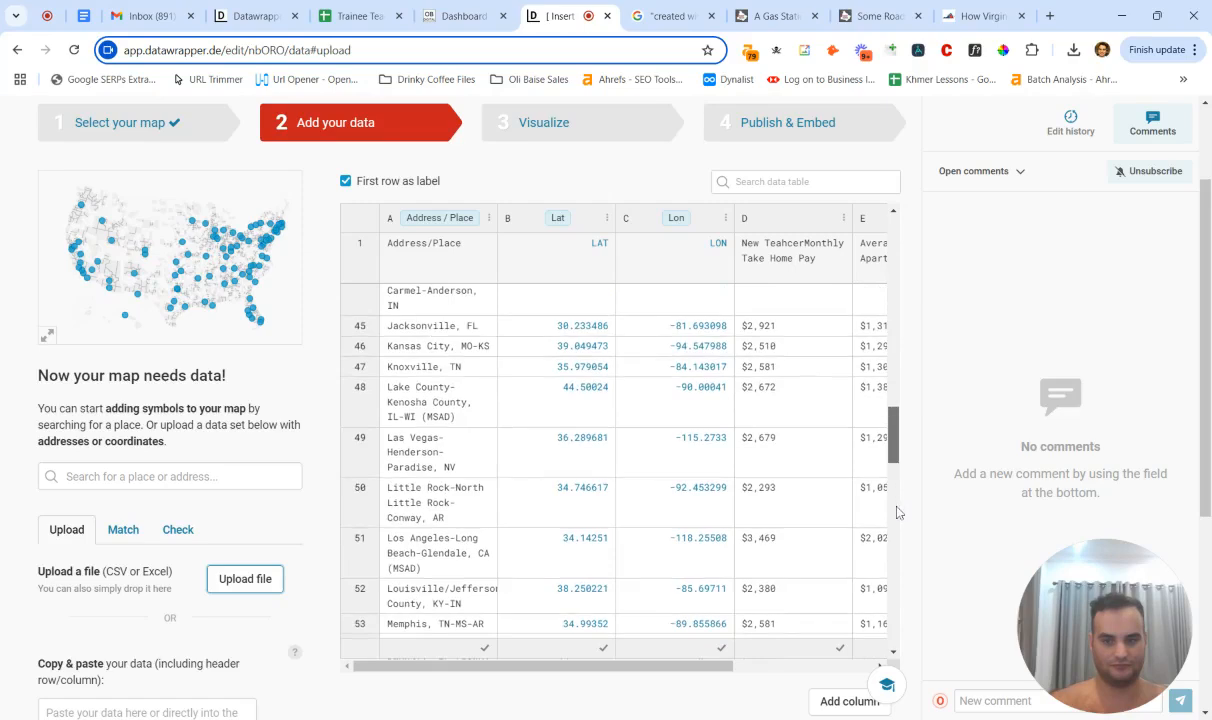
scroll(886, 520, "down", 6)
scroll(884, 590, "down", 15)
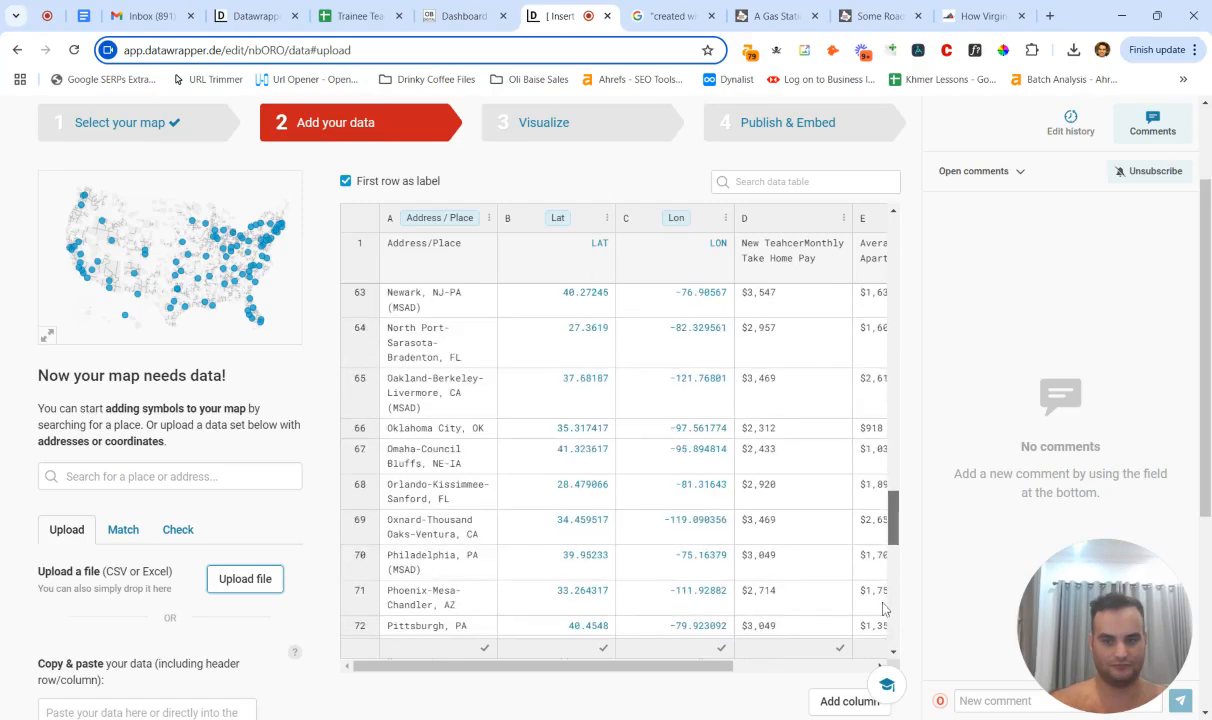
scroll(870, 600, "up", 20)
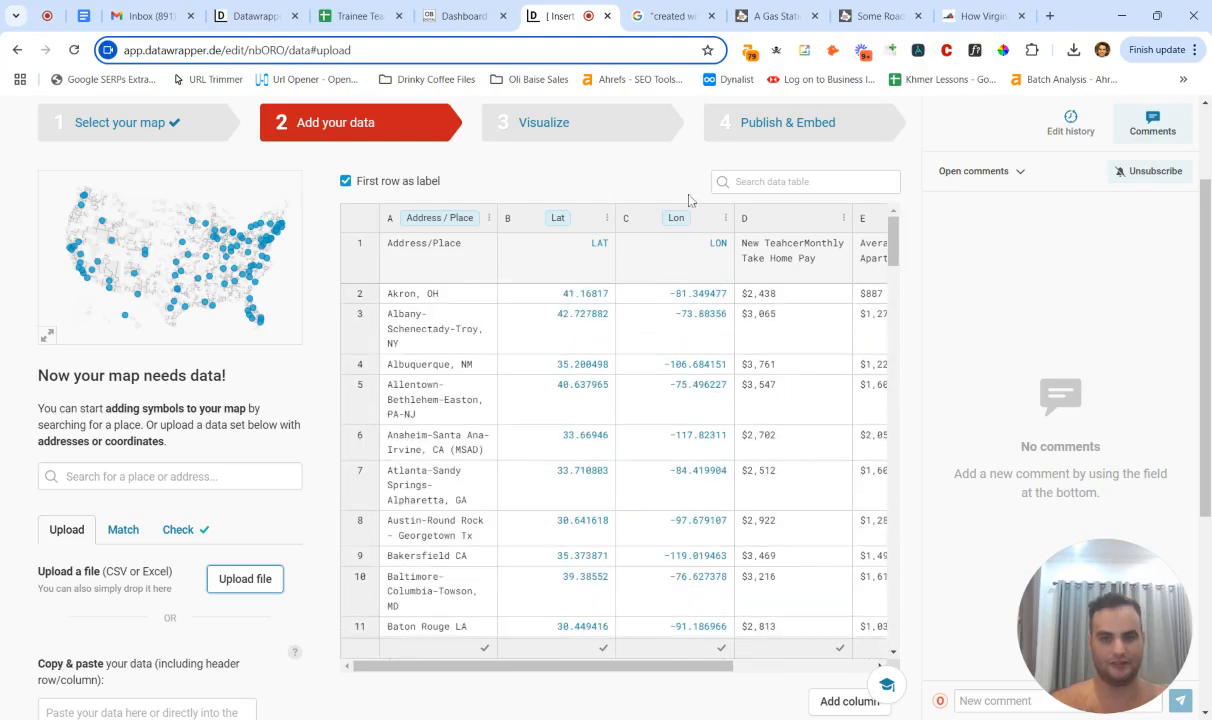
scroll(471, 405, "down", 5)
scroll(471, 405, "down", 5)
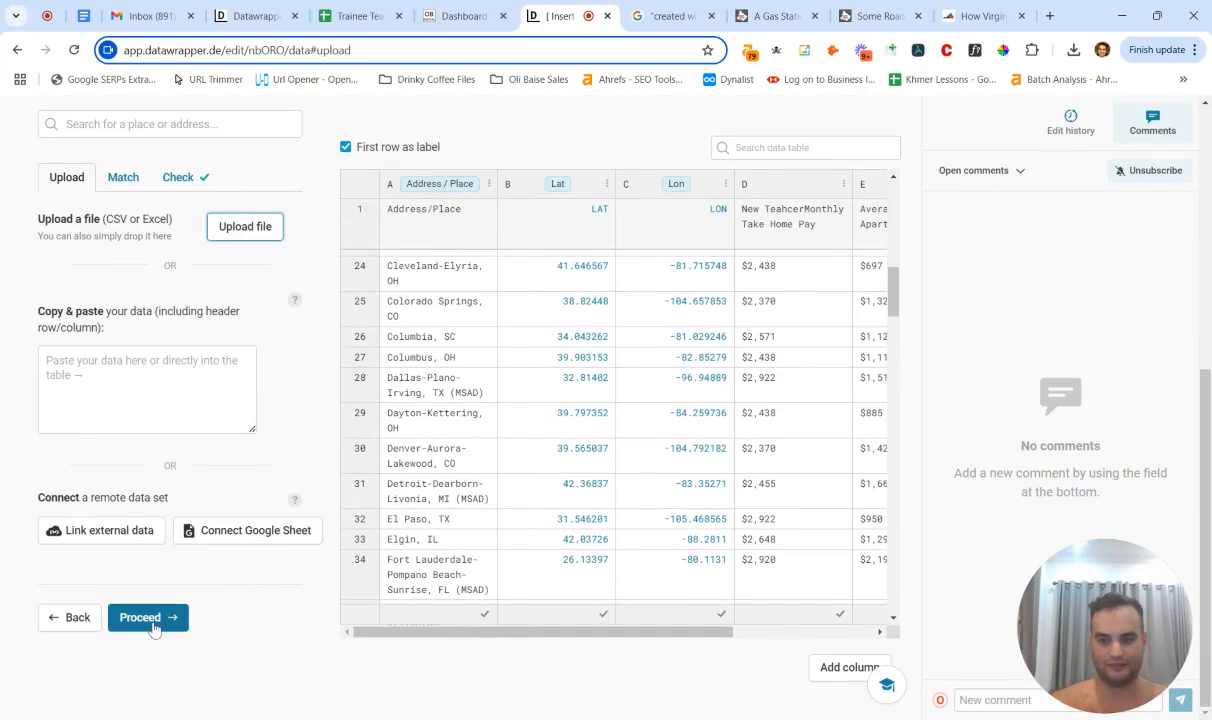
Step: Proceed to the Visualize stage, review the refine options and set the maximum map height to 2000 px
left_click(150, 618)
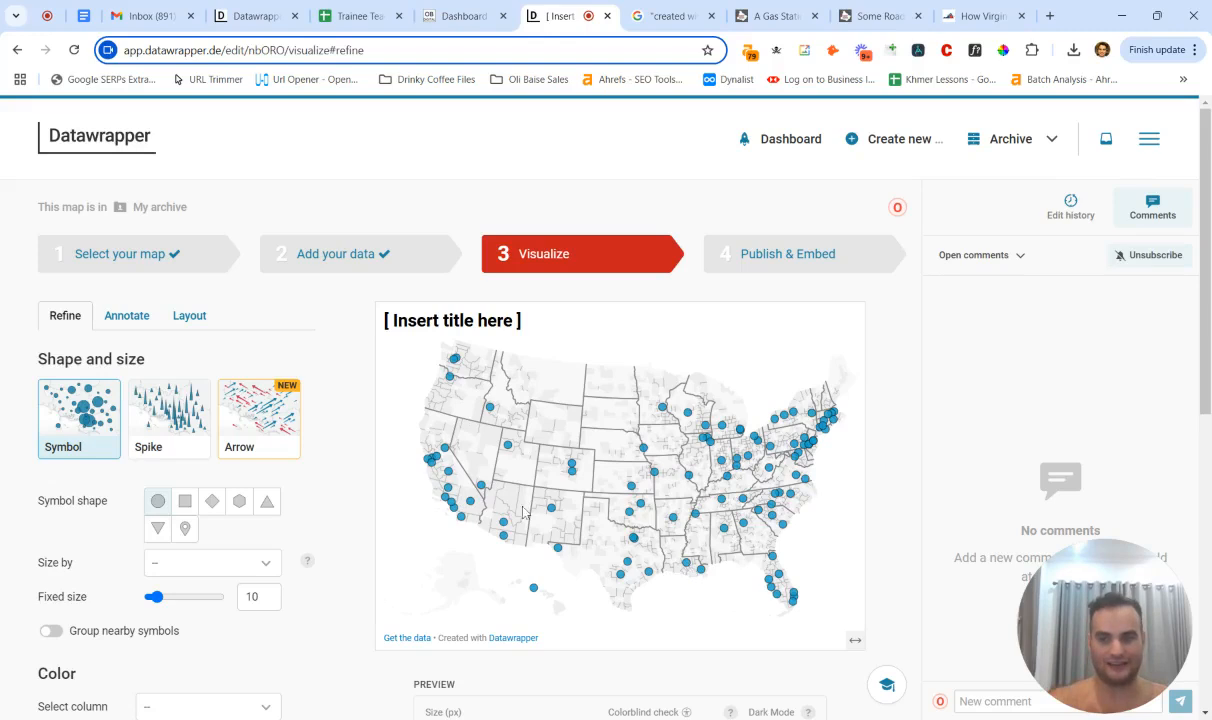
scroll(317, 540, "down", 1)
scroll(317, 540, "down", 1)
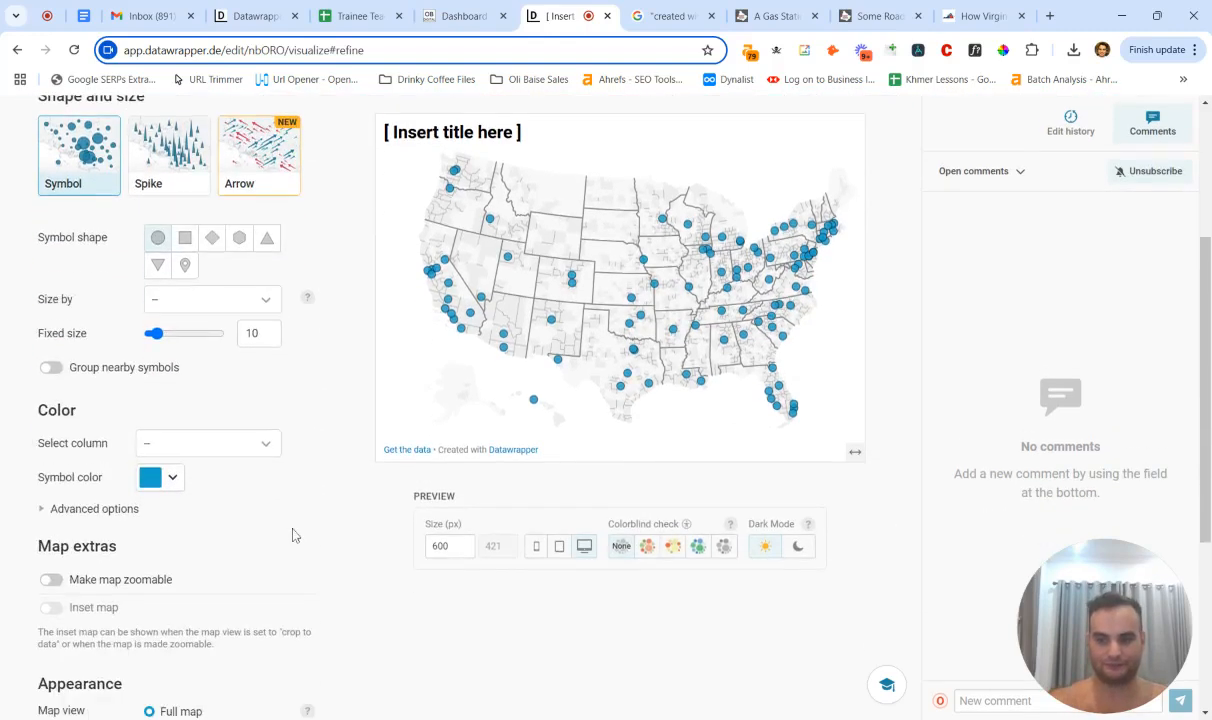
scroll(262, 527, "up", 1)
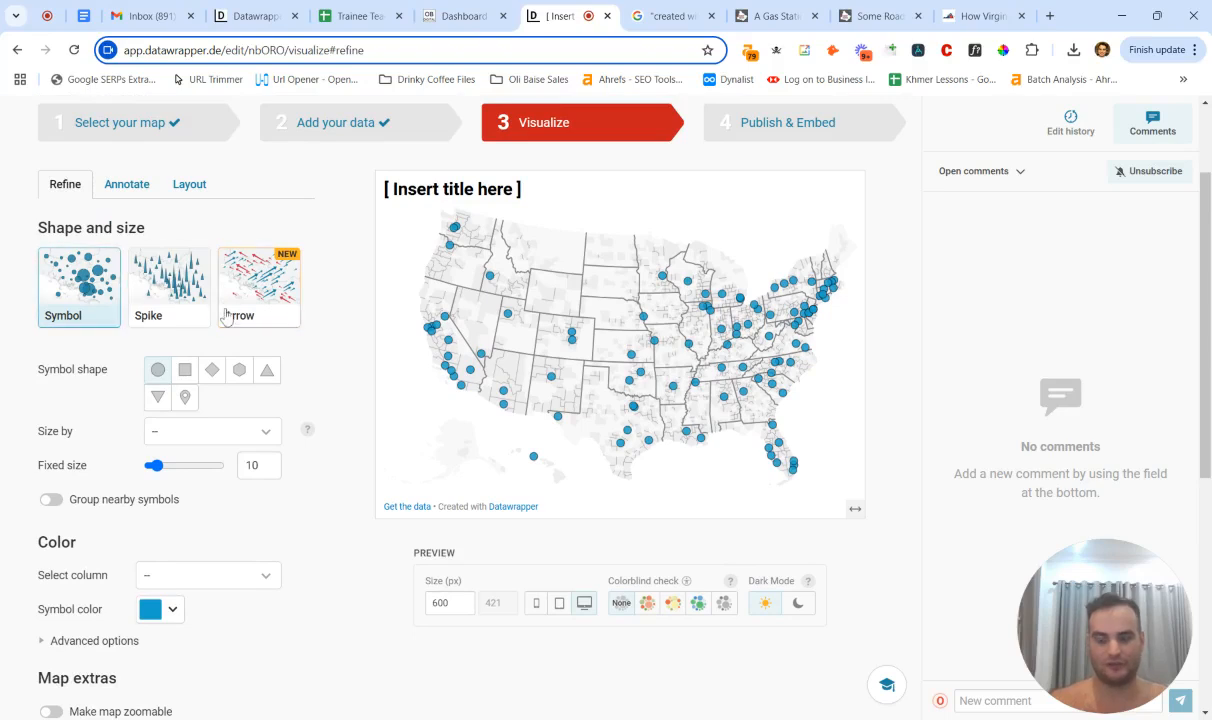
scroll(197, 447, "down", 2)
scroll(192, 525, "down", 1)
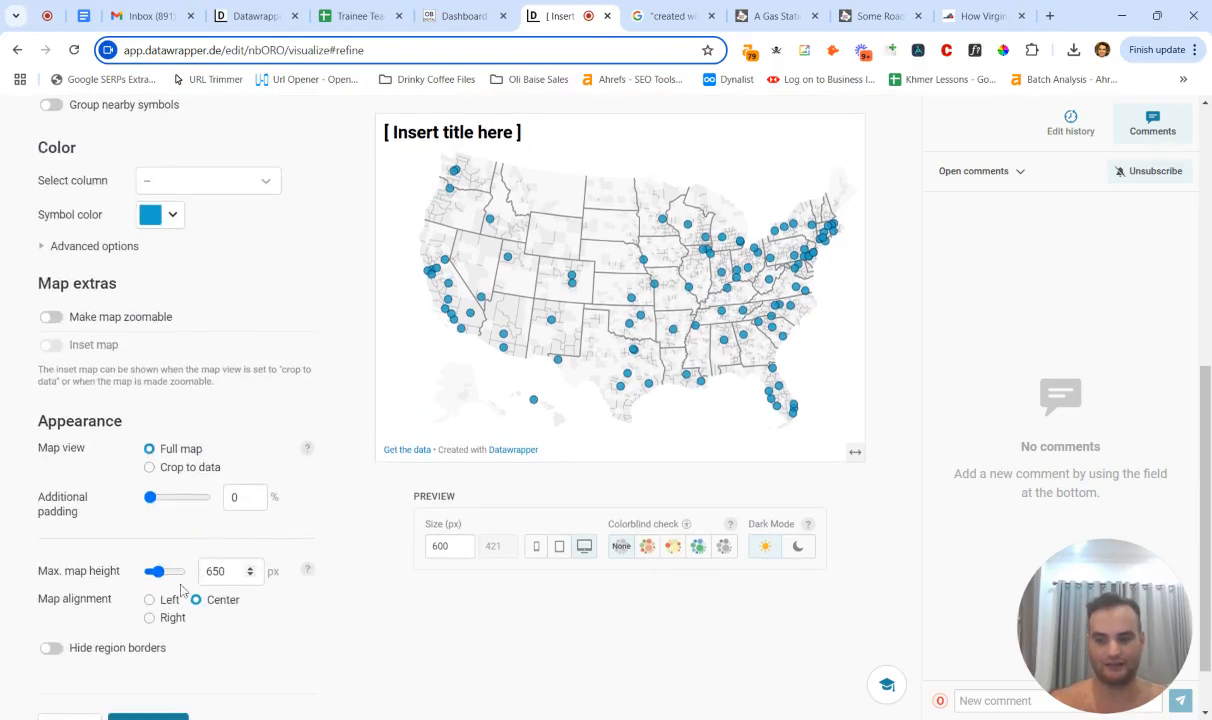
left_click_drag(155, 571, 346, 514)
scroll(166, 667, "down", 1)
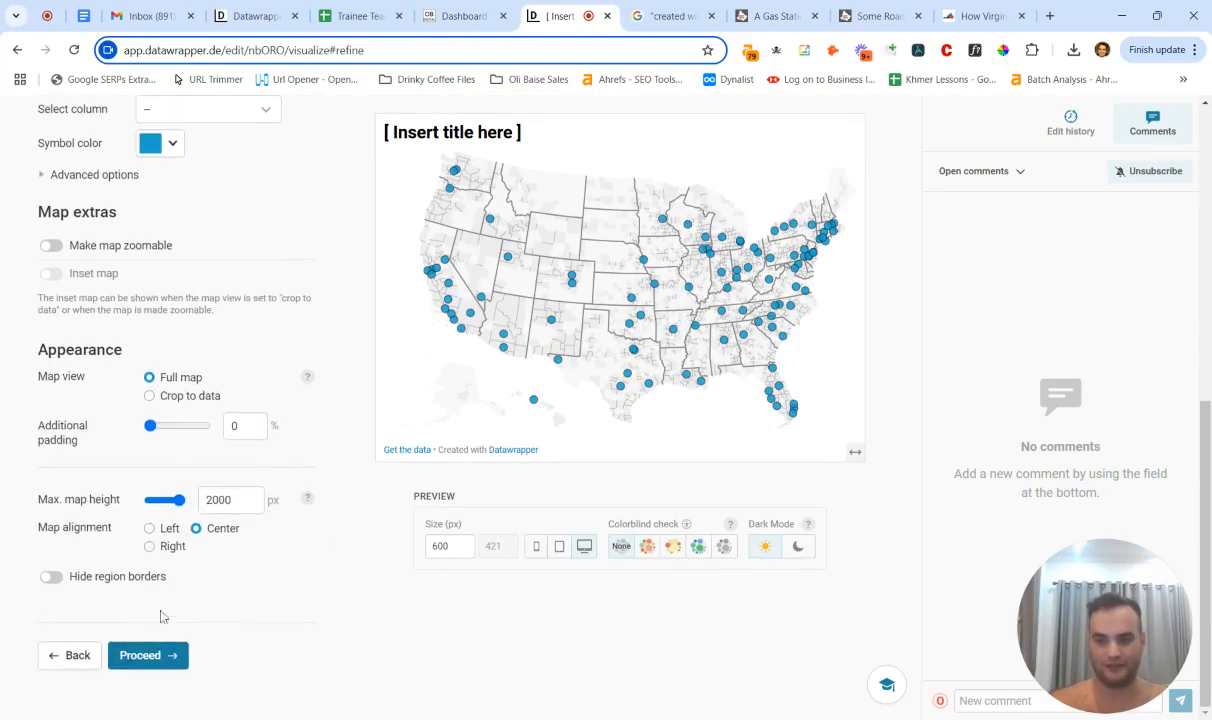
left_click(50, 577)
left_click(50, 577)
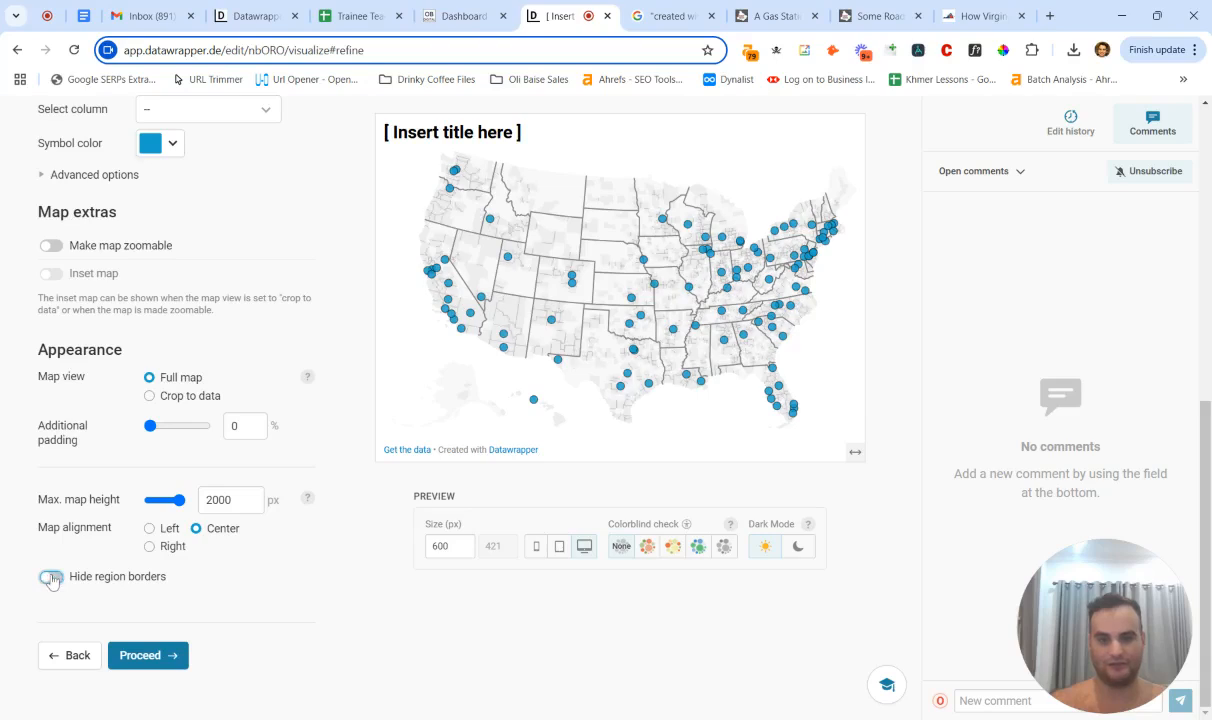
Step: Make the map zoomable and test zooming in and out on the preview map
scroll(136, 460, "up", 3)
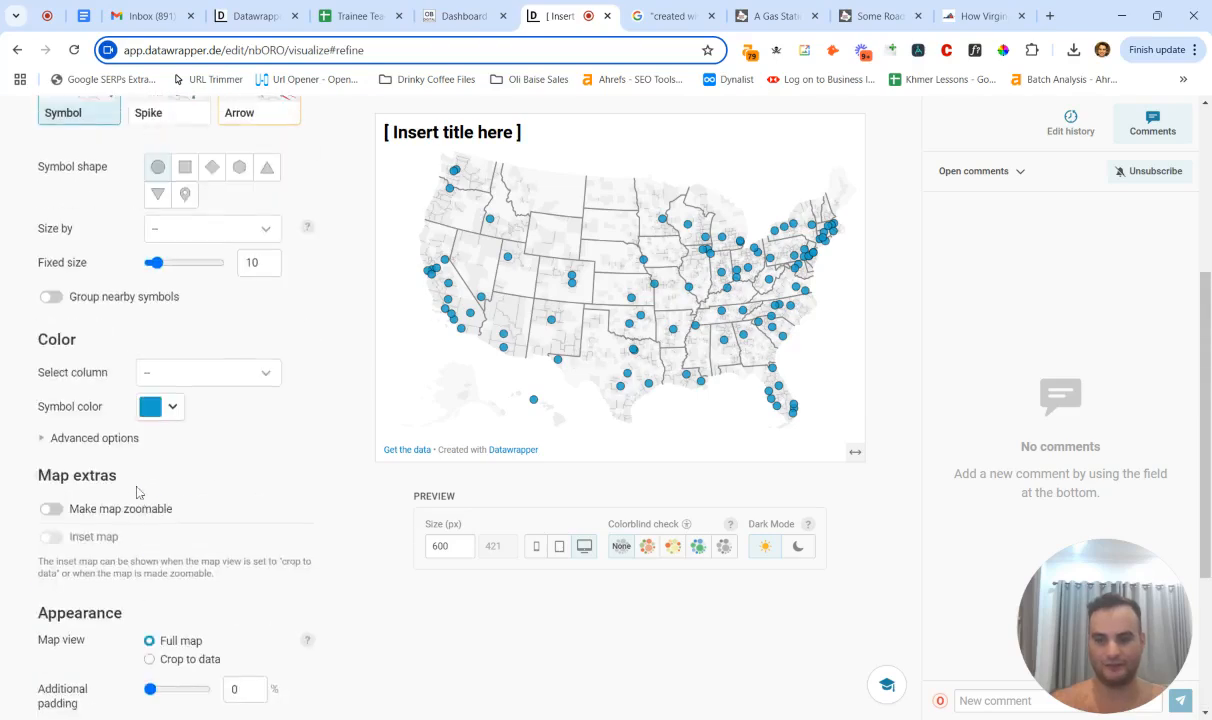
left_click(50, 509)
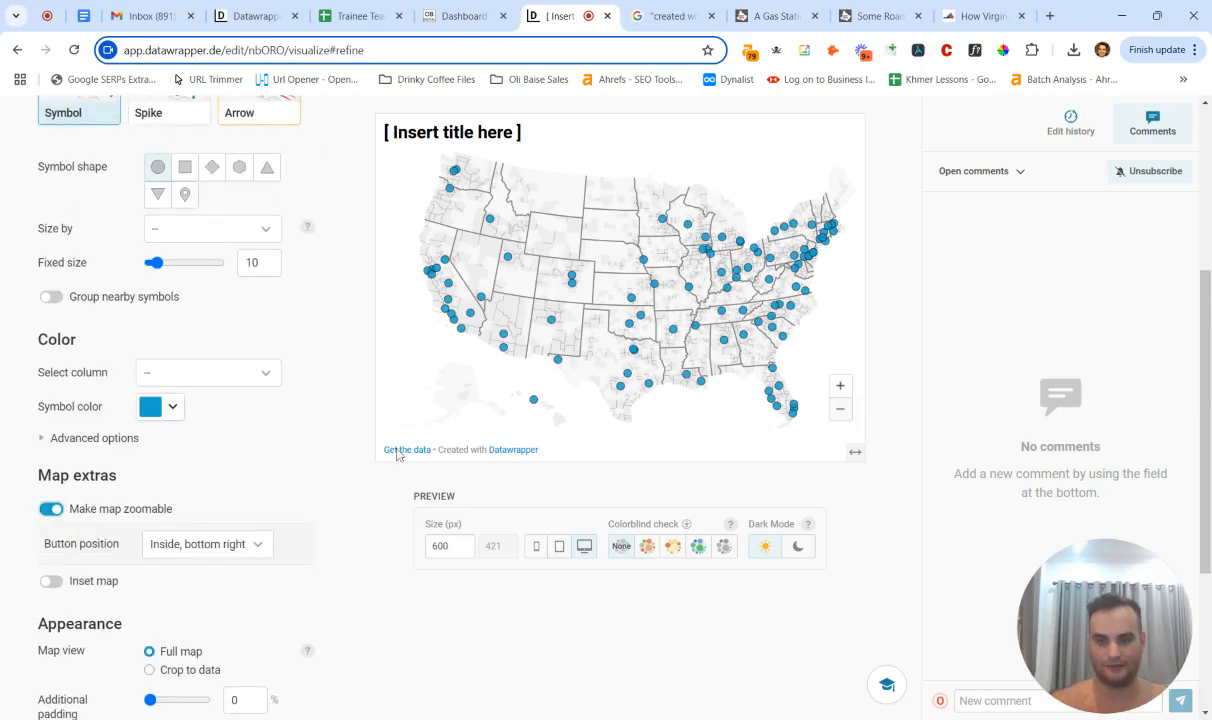
left_click(840, 385)
left_click(840, 409)
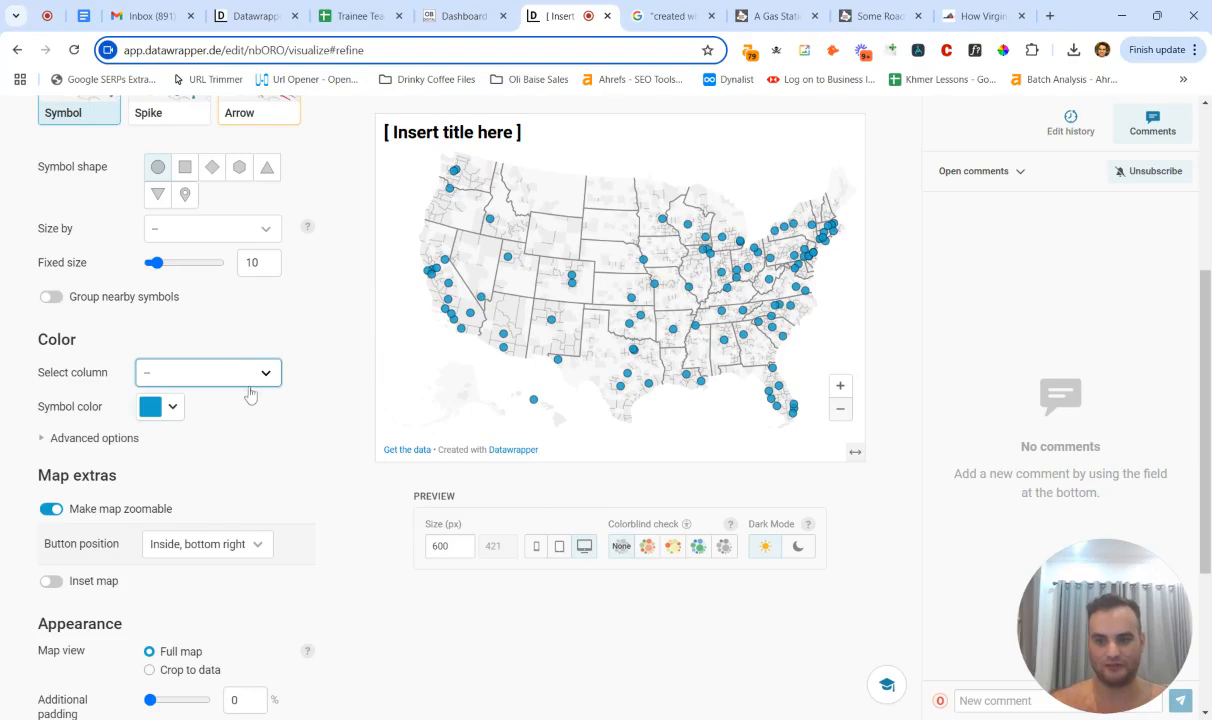
Step: Try coloring the symbols by the Address/Place column, and reset the color column to none
left_click(253, 414)
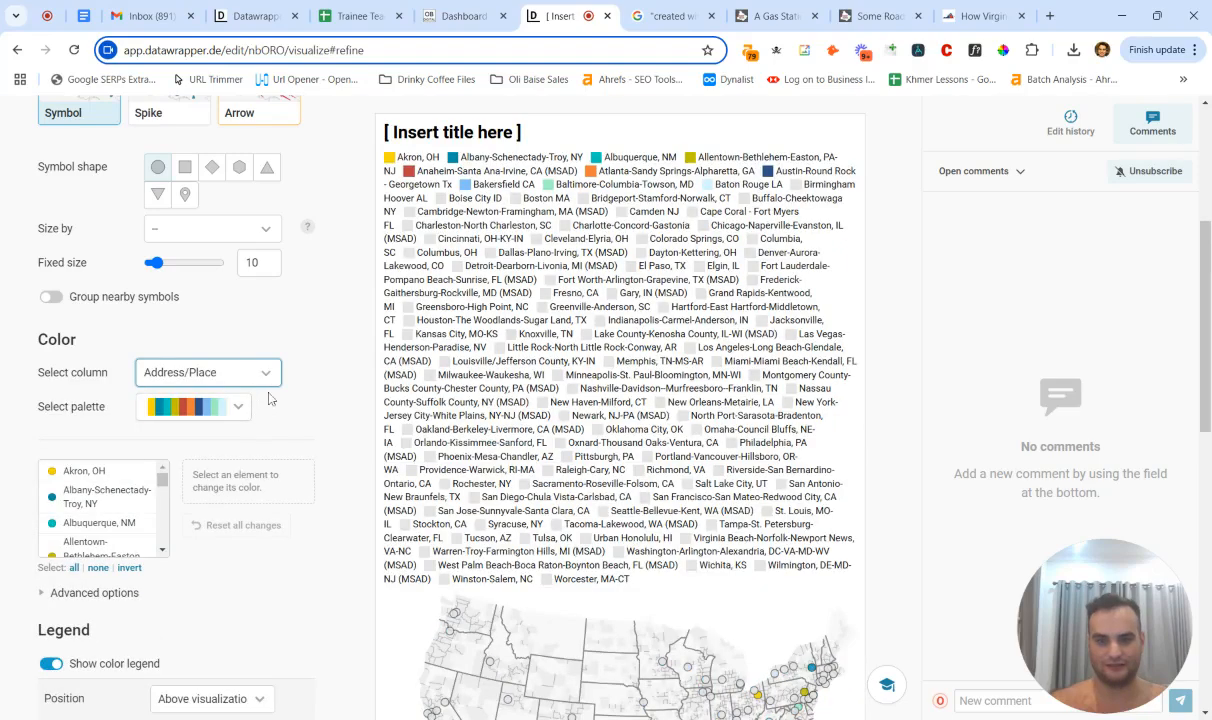
left_click(230, 404)
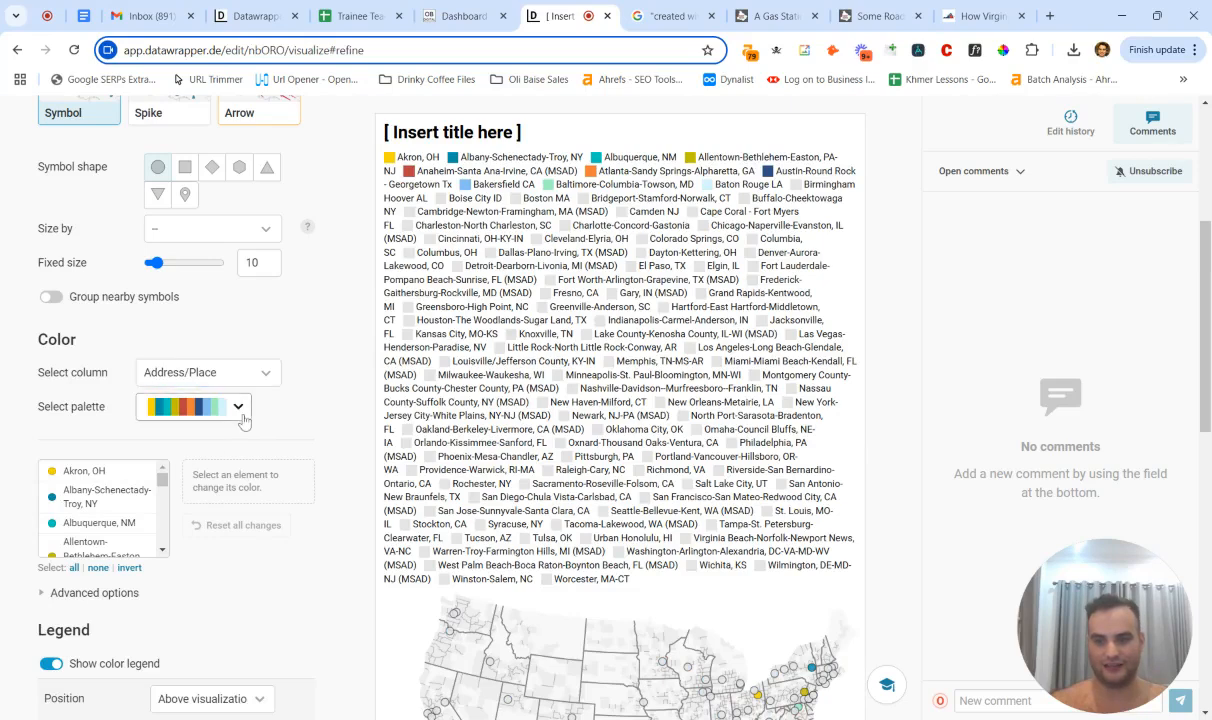
left_click(230, 444)
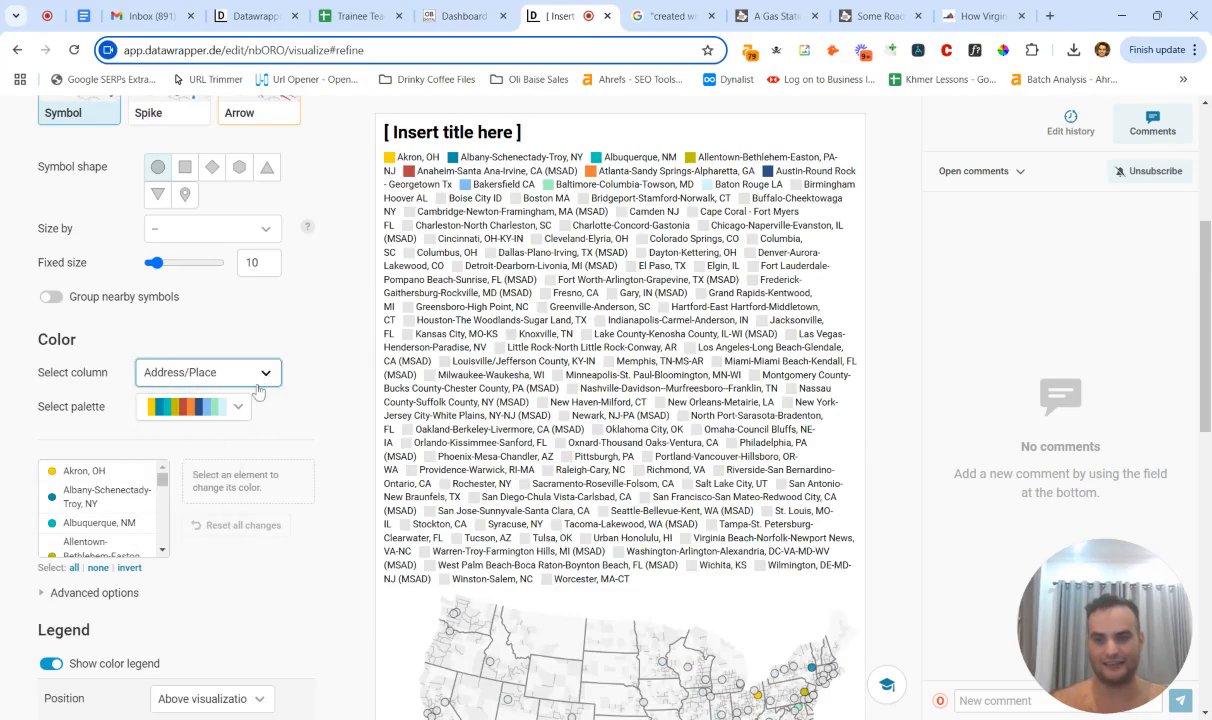
left_click(258, 395)
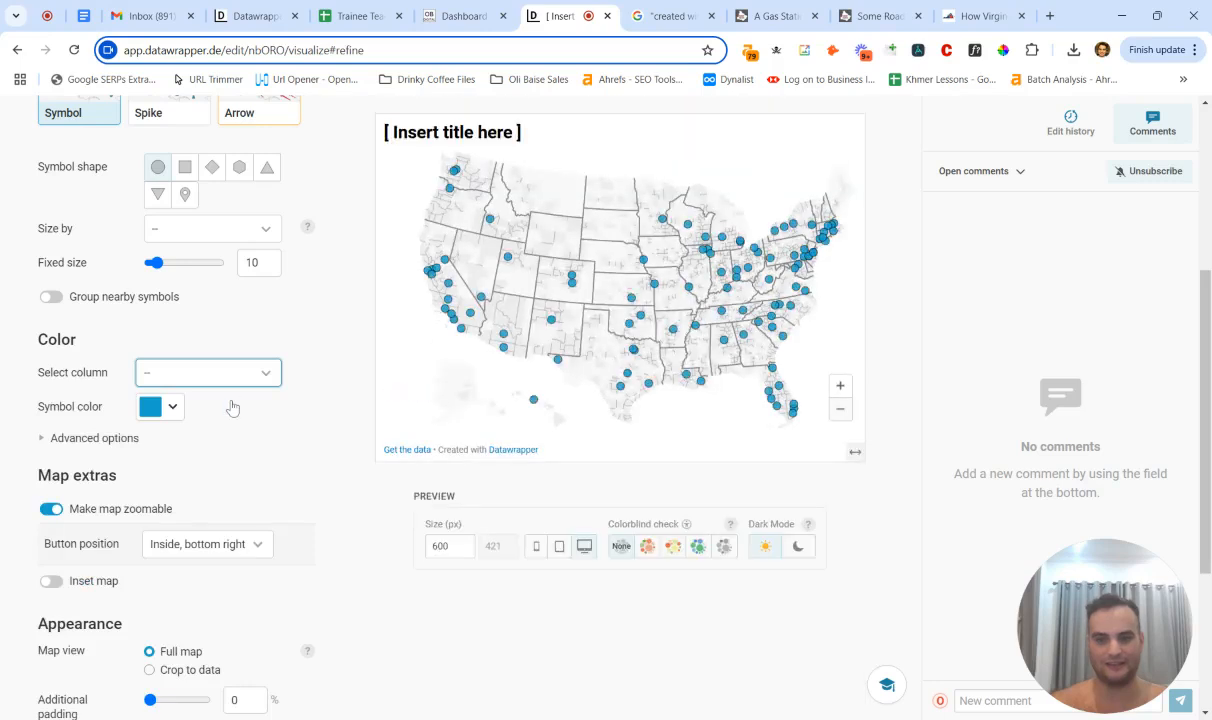
Step: Set the map title to "What Percentage of New Teachers' Salaries Go on Rent?" in the annotation settings
scroll(238, 402, "up", 4)
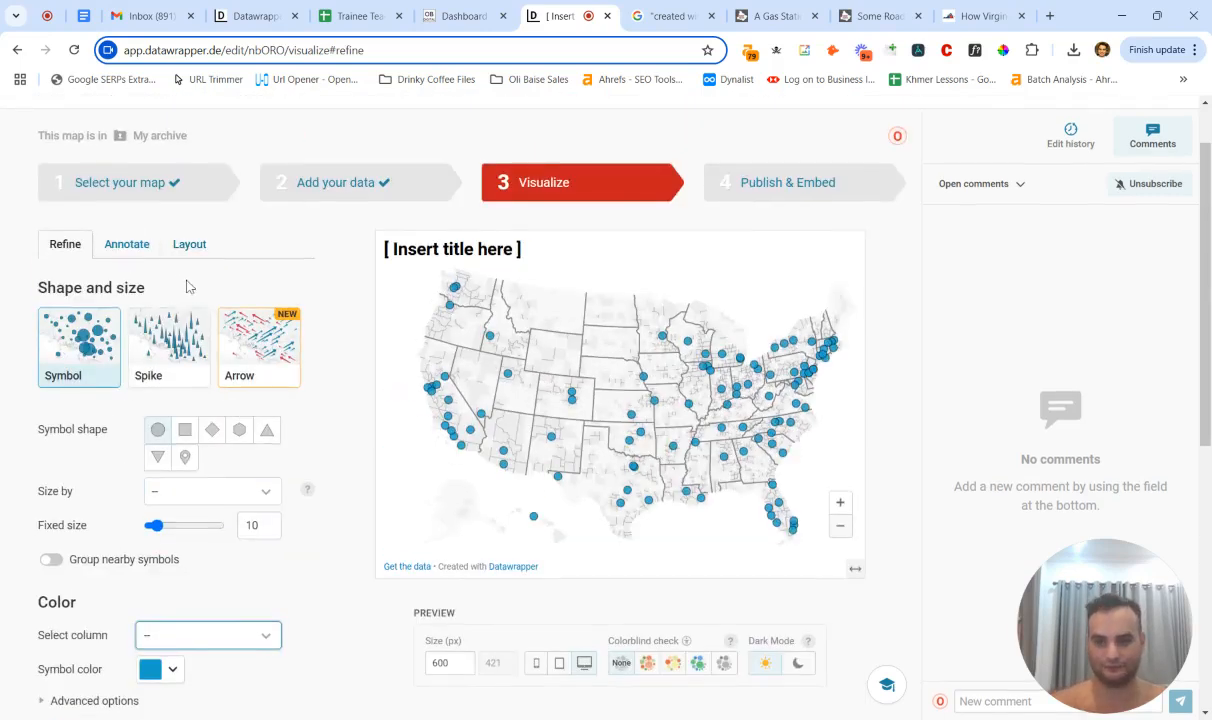
scroll(136, 258, "down", 6)
scroll(168, 368, "up", 7)
scroll(168, 368, "down", 2)
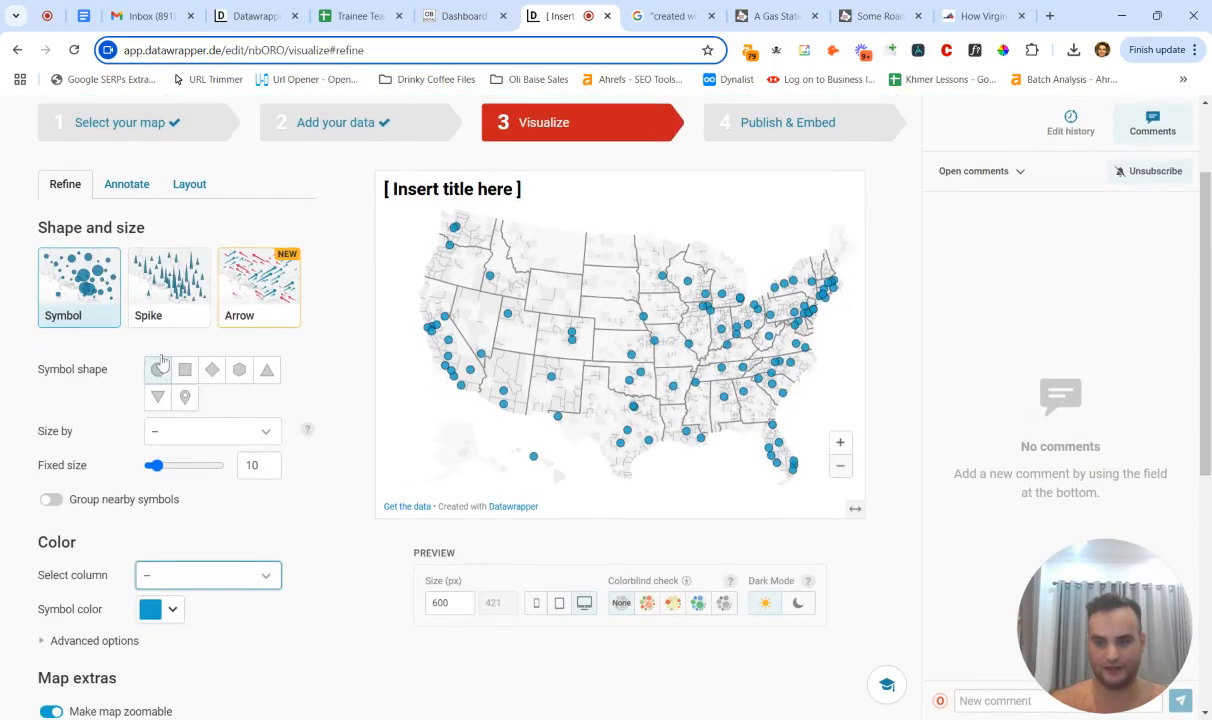
left_click(131, 192)
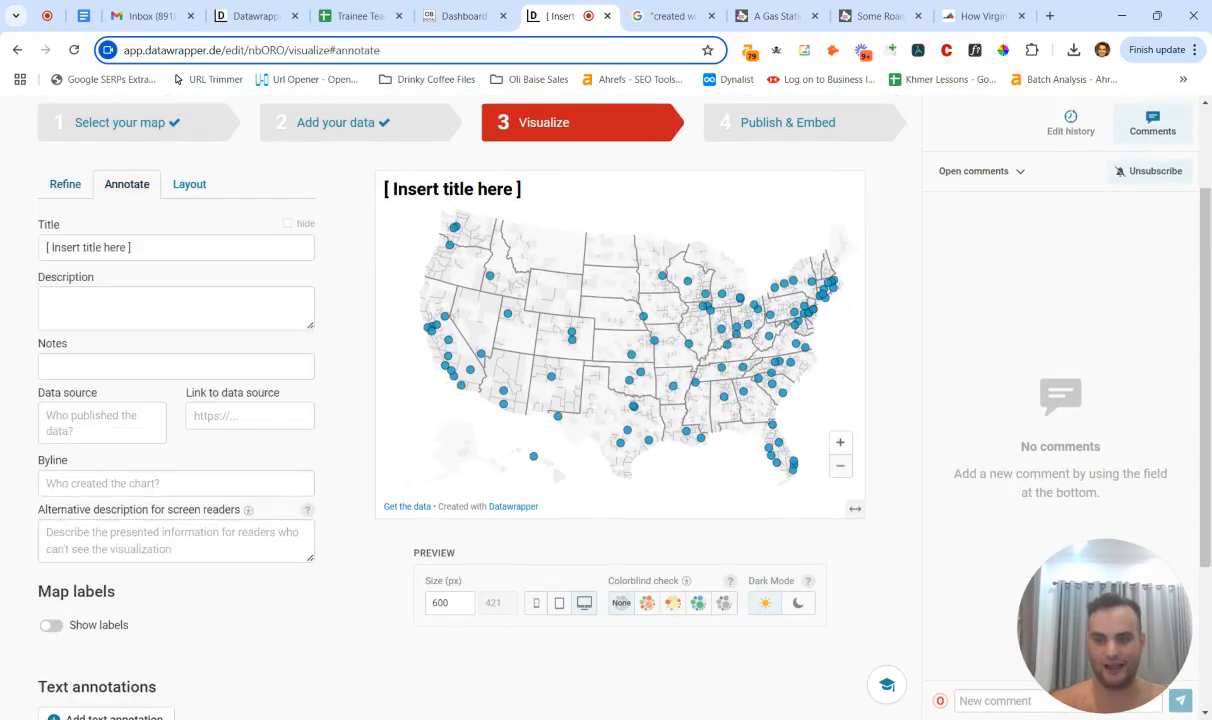
left_click_drag(124, 246, 20, 250)
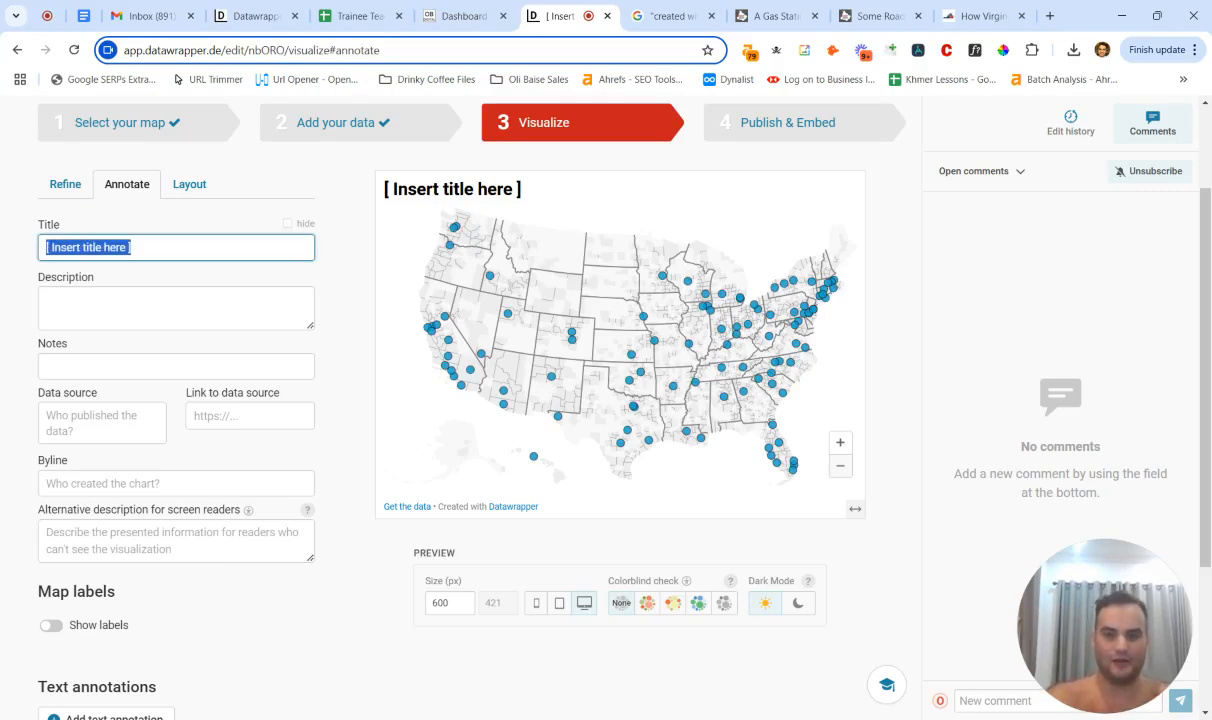
type("What Percenta")
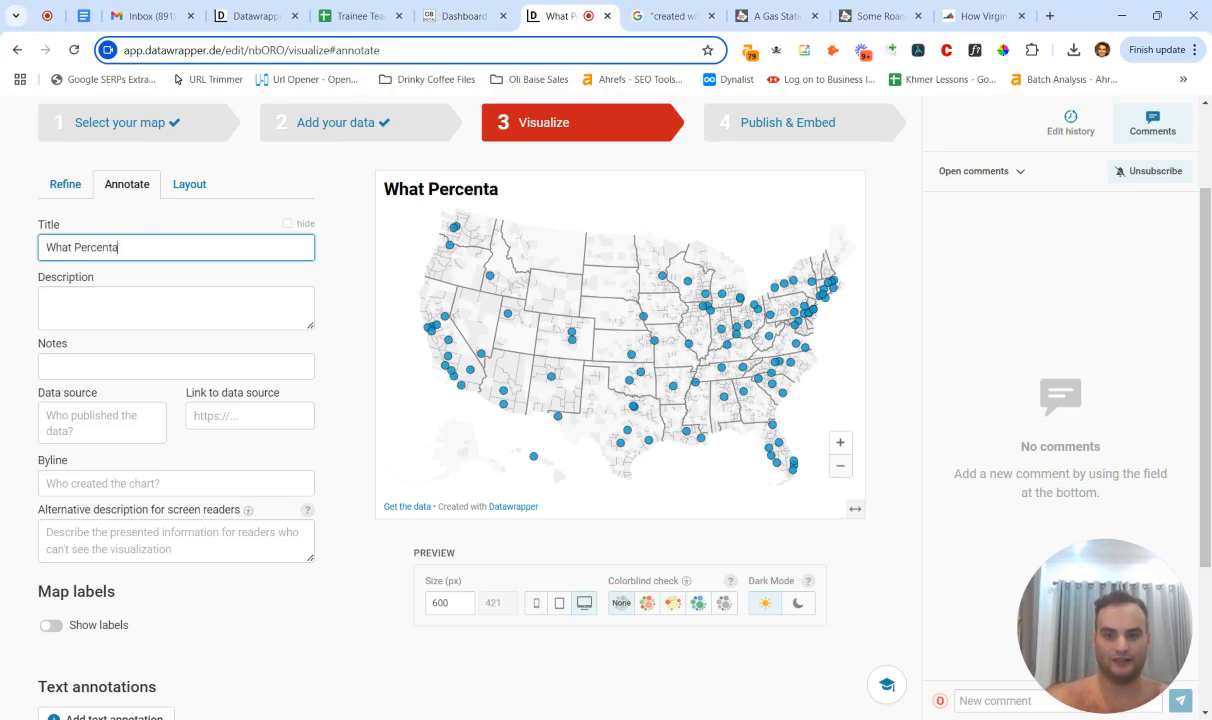
type("ge of New ")
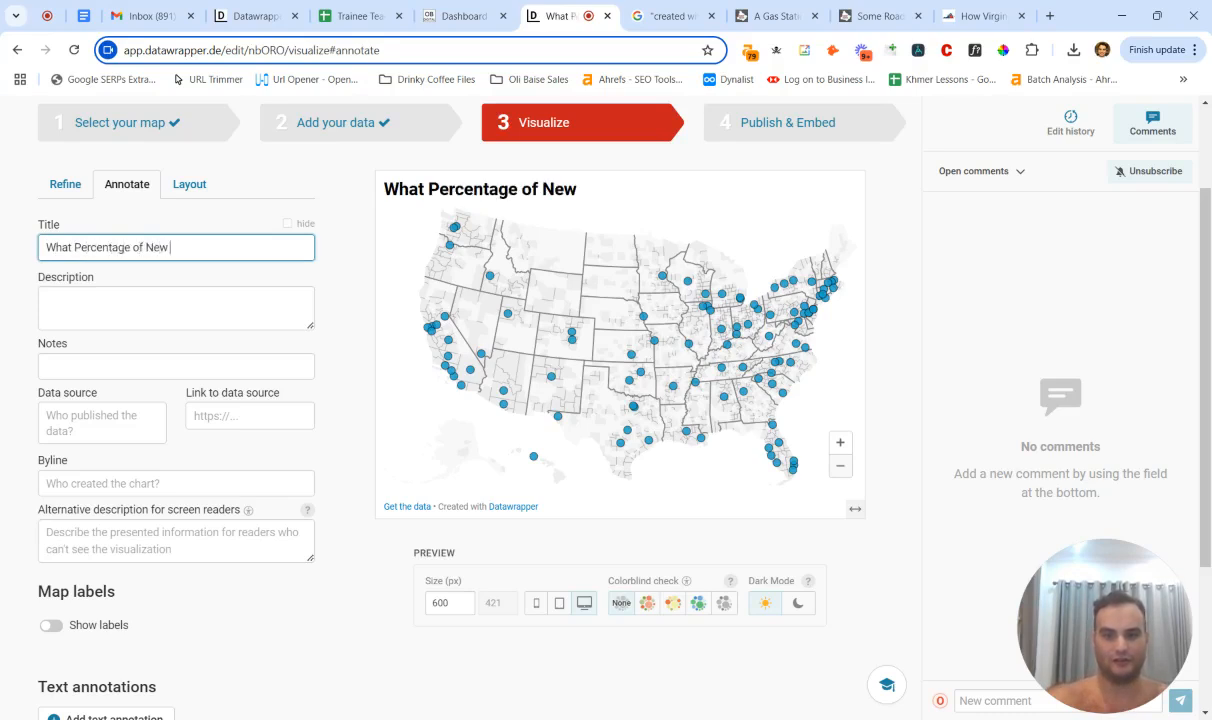
type("Teacher Sala")
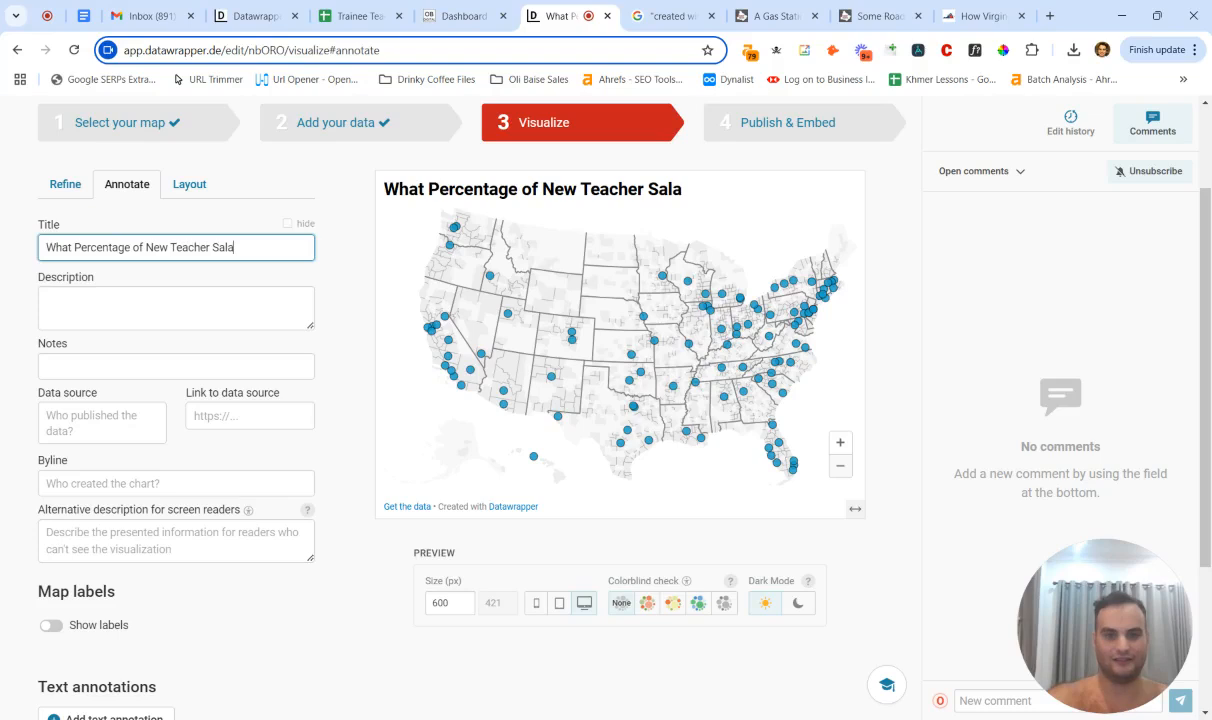
key("BackSpace")
key("BackSpace")
key("BackSpace")
key("BackSpace")
key("BackSpace")
type("s")
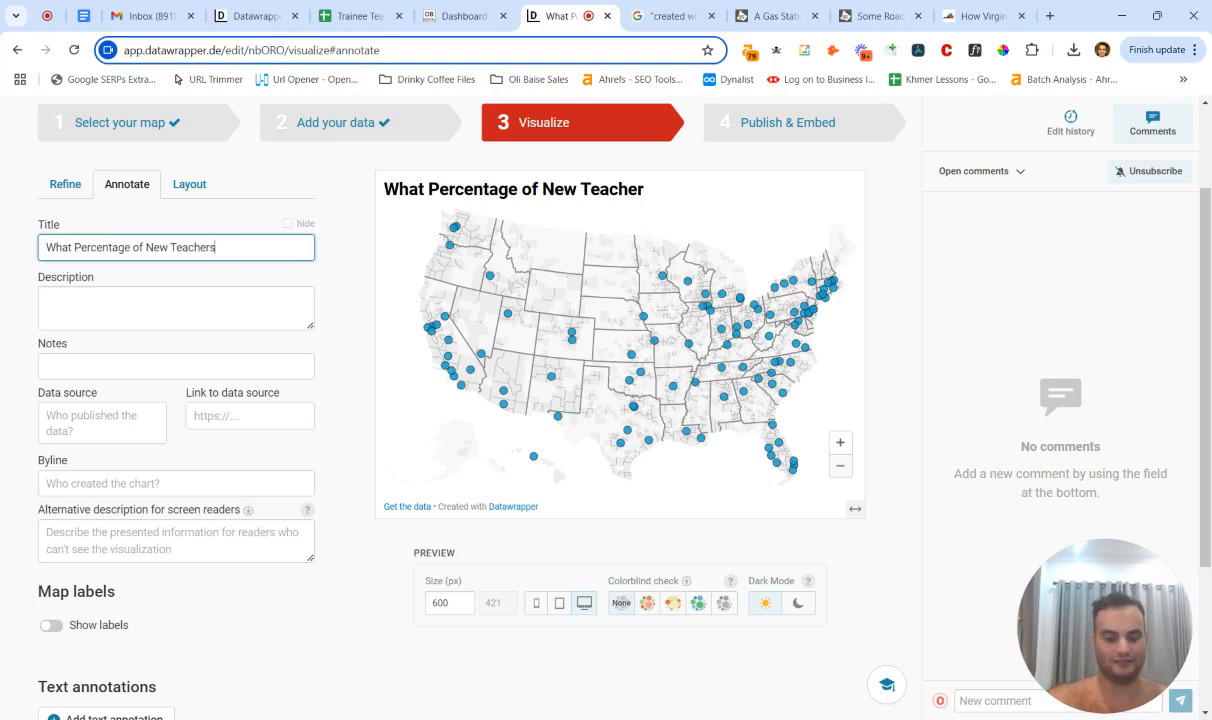
type("' Salaries Go ON R")
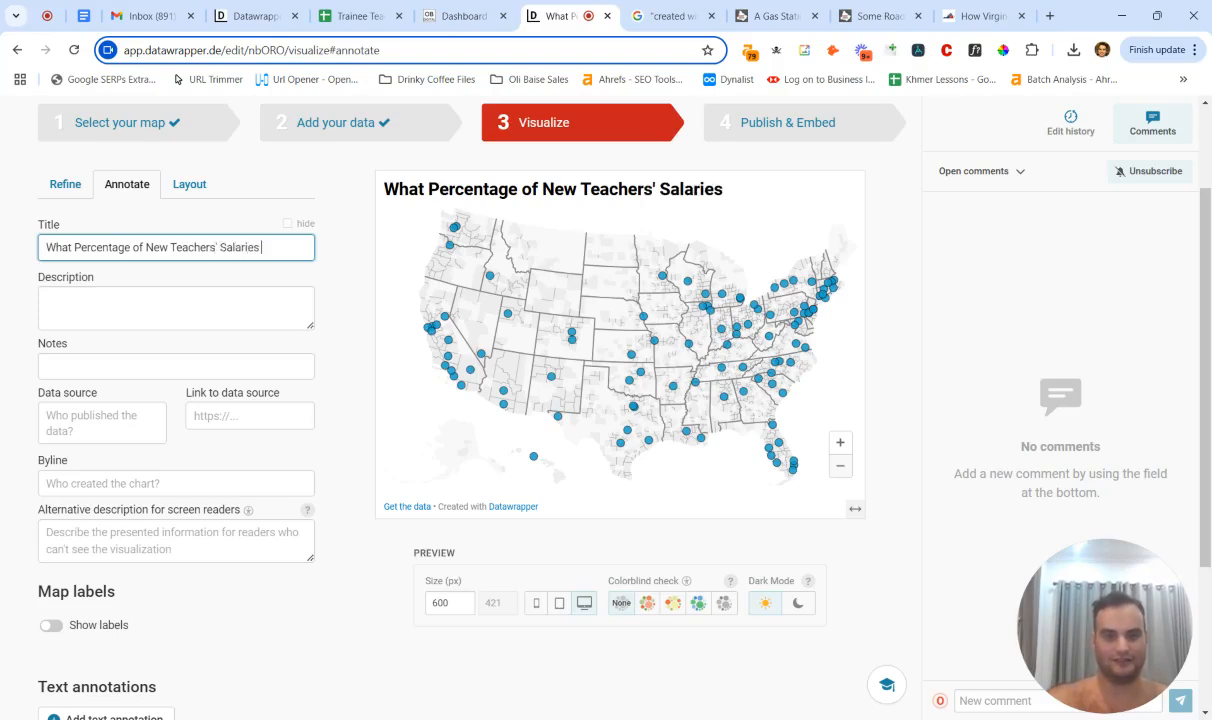
key("BackSpace")
key("BackSpace")
key("BackSpace")
key("BackSpace")
key("BackSpace")
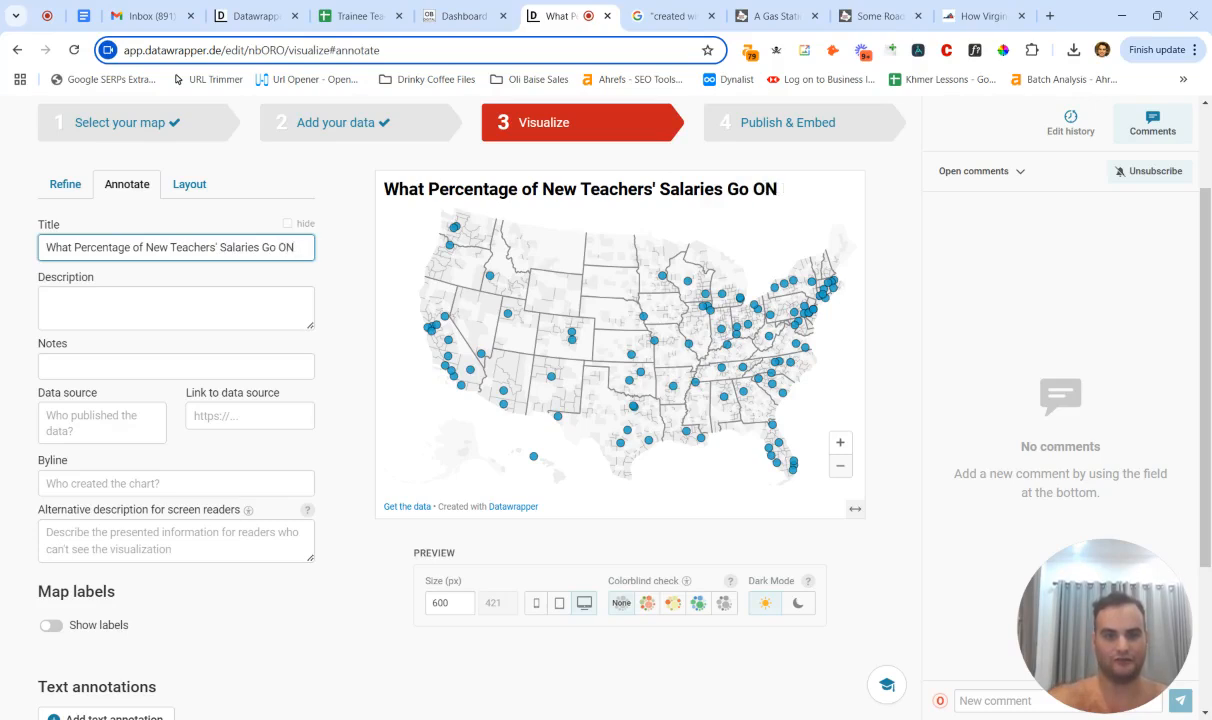
type("on Rent?")
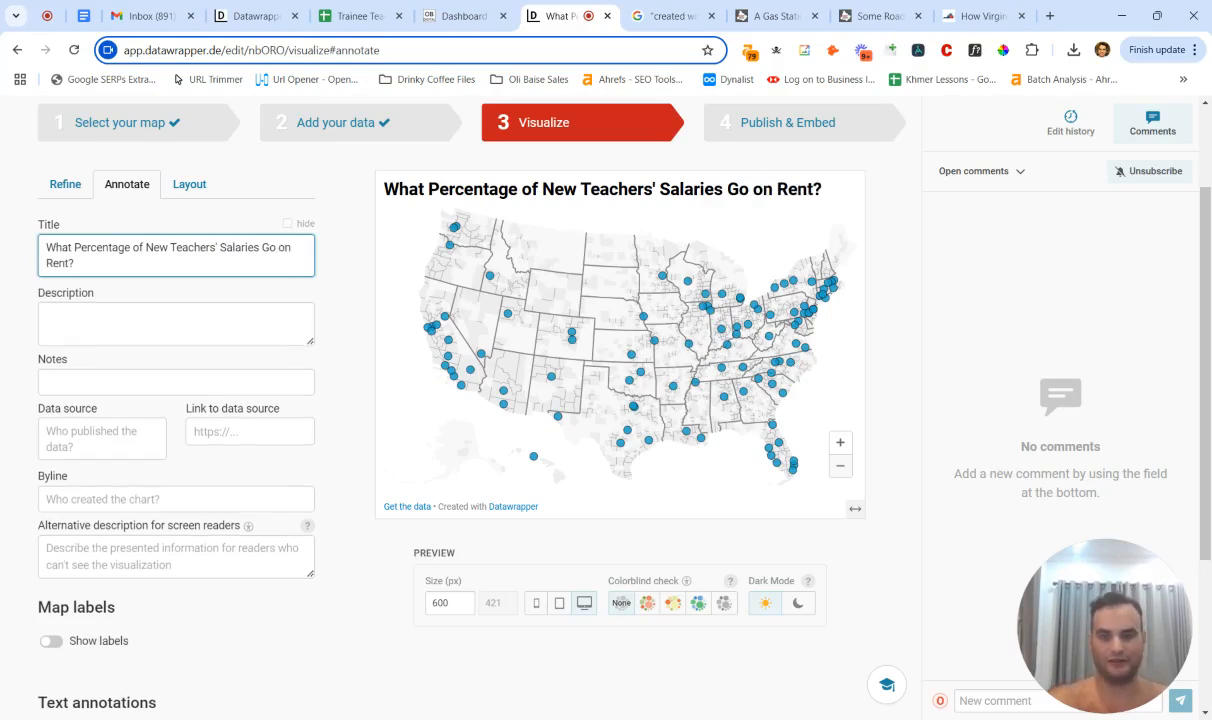
Step: Enter "100 Largest Metropolitan Areas in teh USA" as the map description
left_click(176, 324)
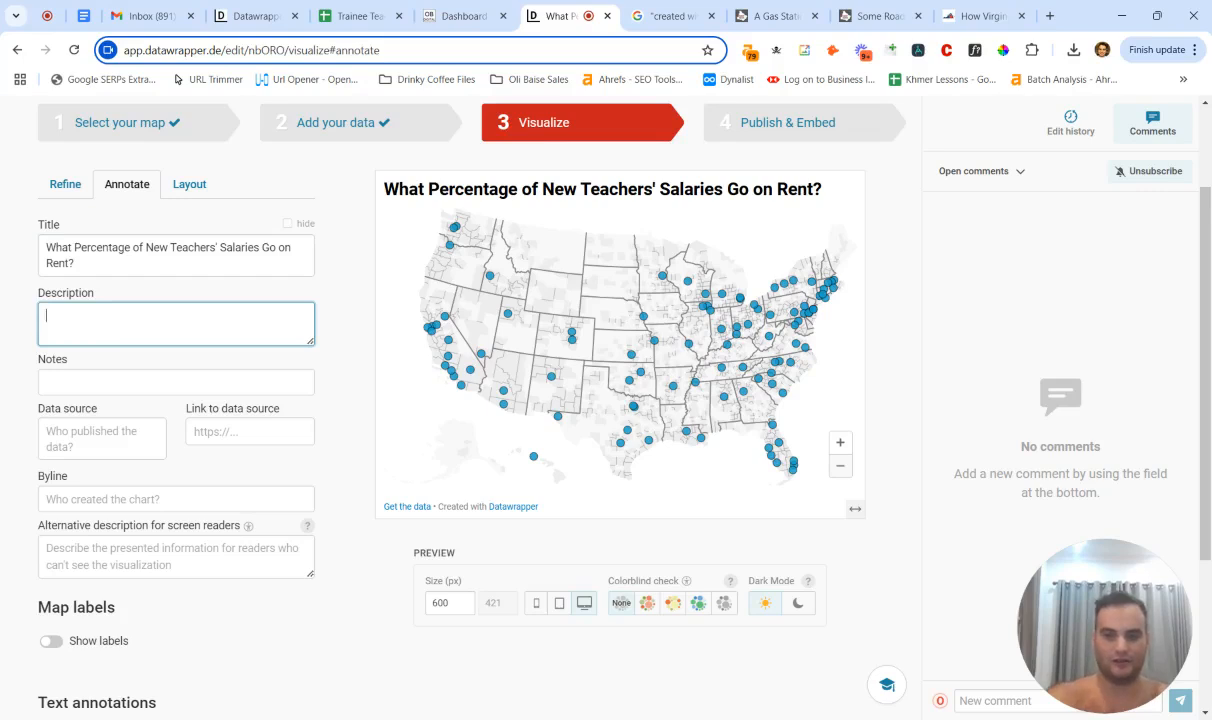
type("100 Lar")
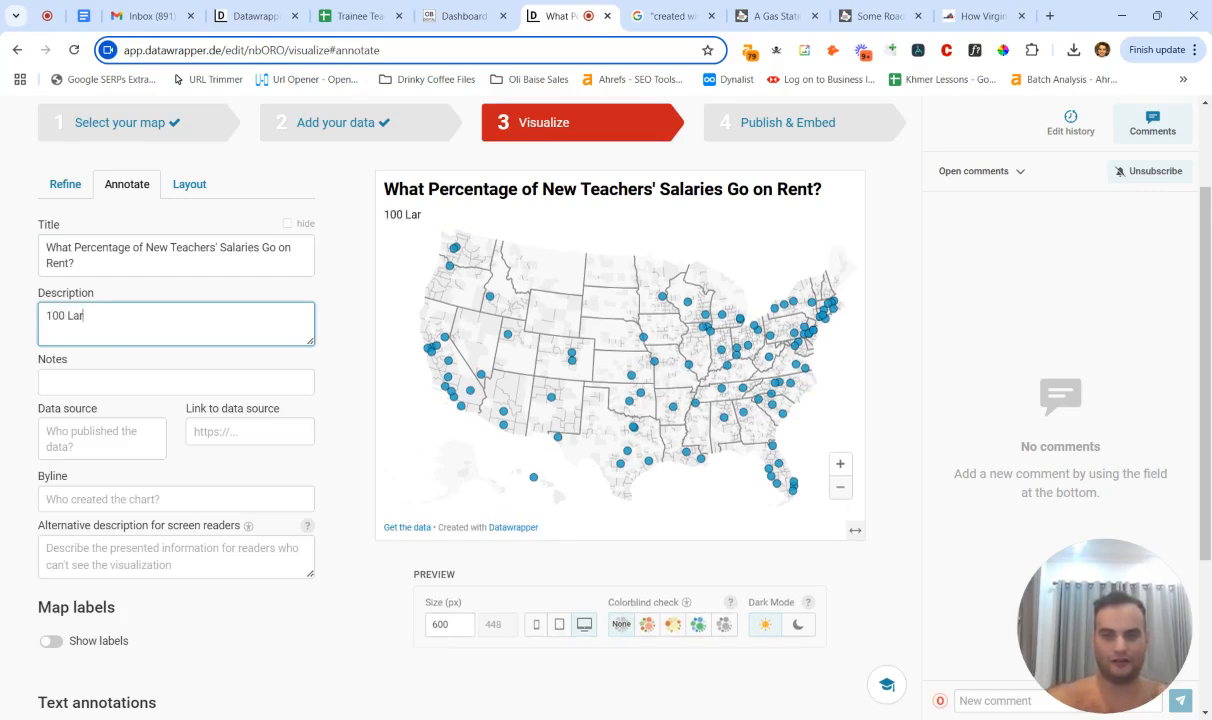
type("gest Metrop")
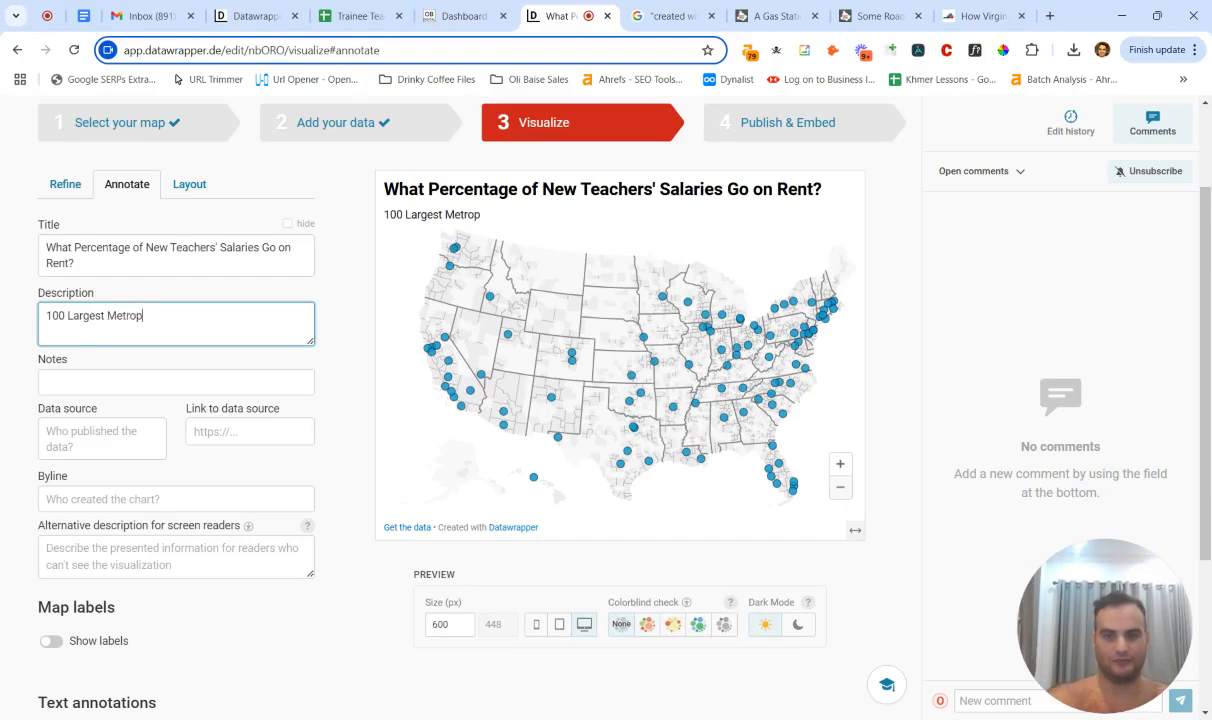
type("olitan Areas ")
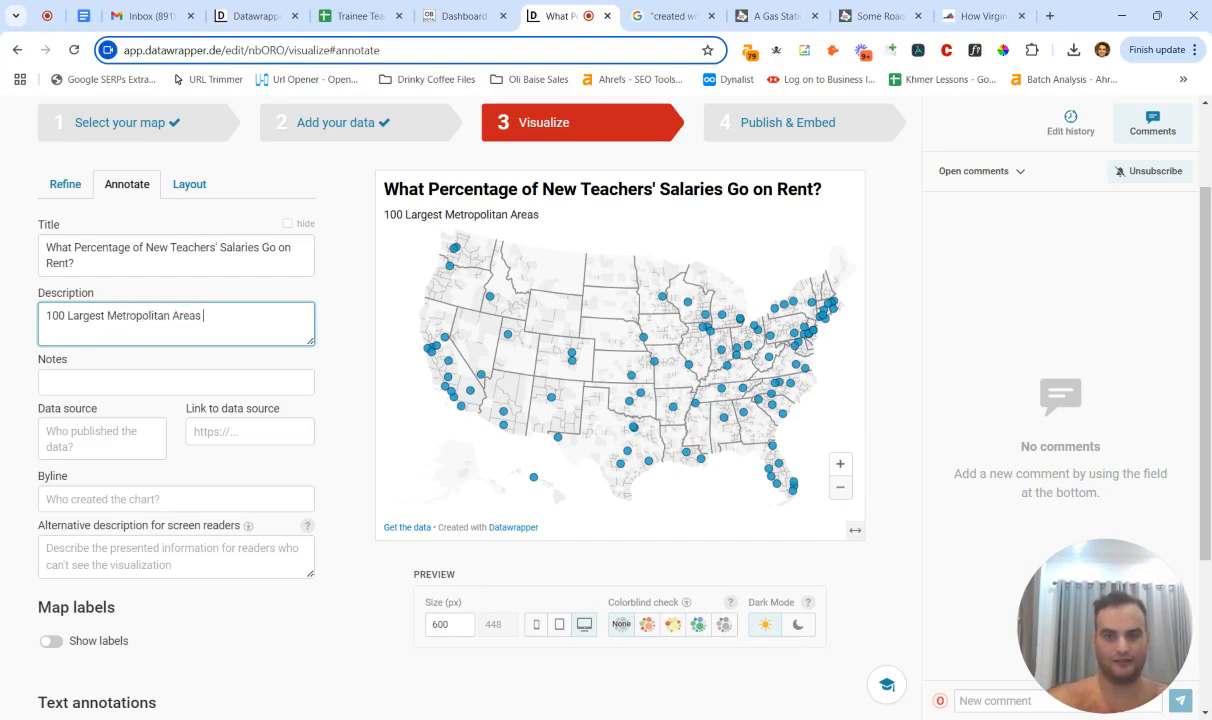
type("in teh USA")
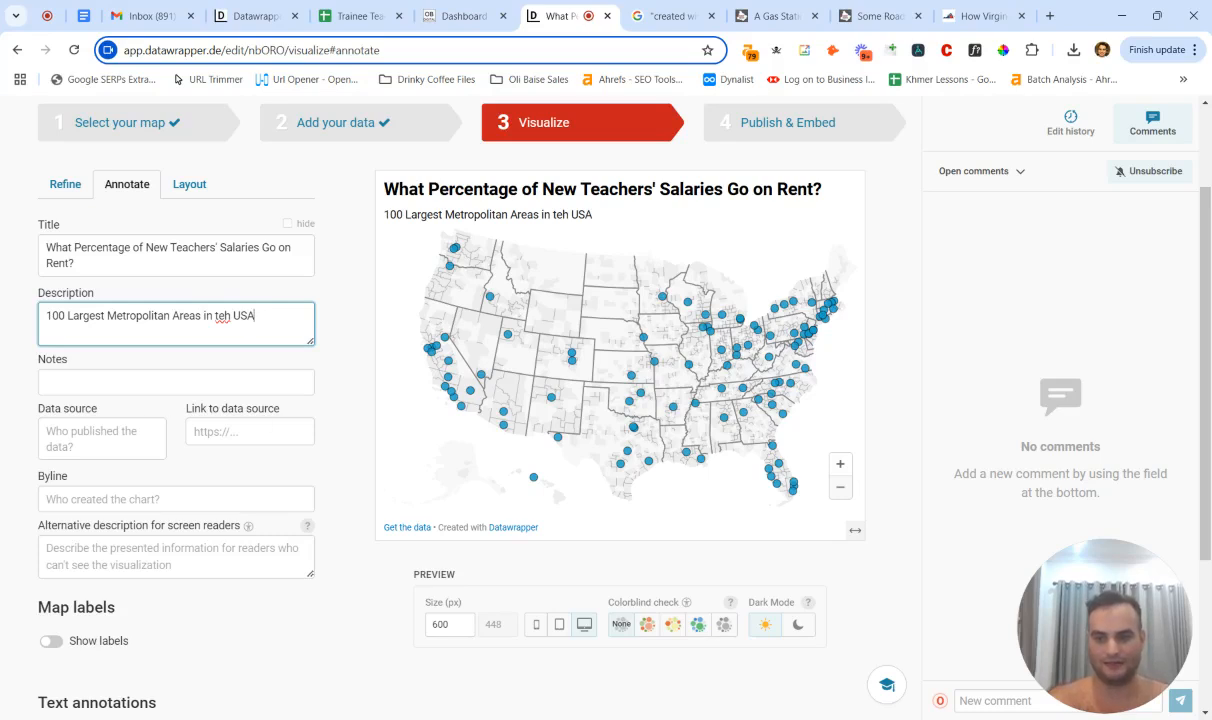
left_click(176, 382)
type("fgdfgdfsgfdgsdf")
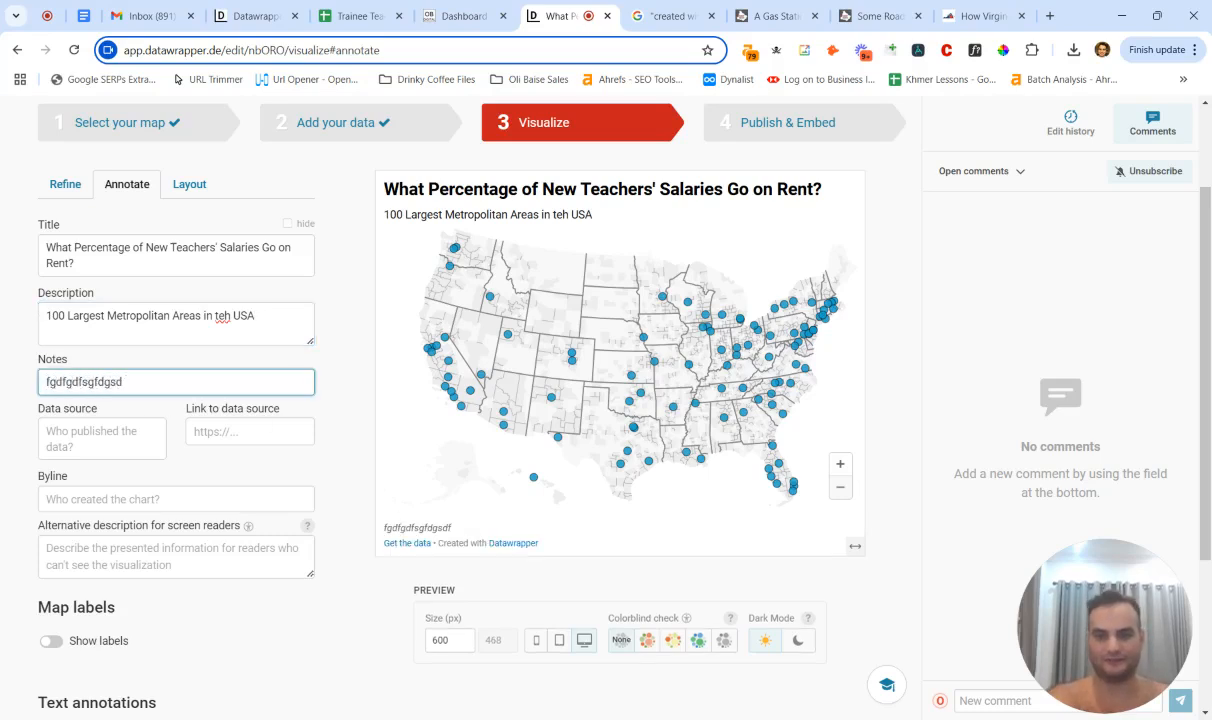
key("BackSpace")
key("BackSpace")
key("BackSpace")
key("BackSpace")
key("BackSpace")
key("BackSpace")
key("BackSpace")
key("BackSpace")
key("BackSpace")
key("BackSpace")
key("BackSpace")
key("BackSpace")
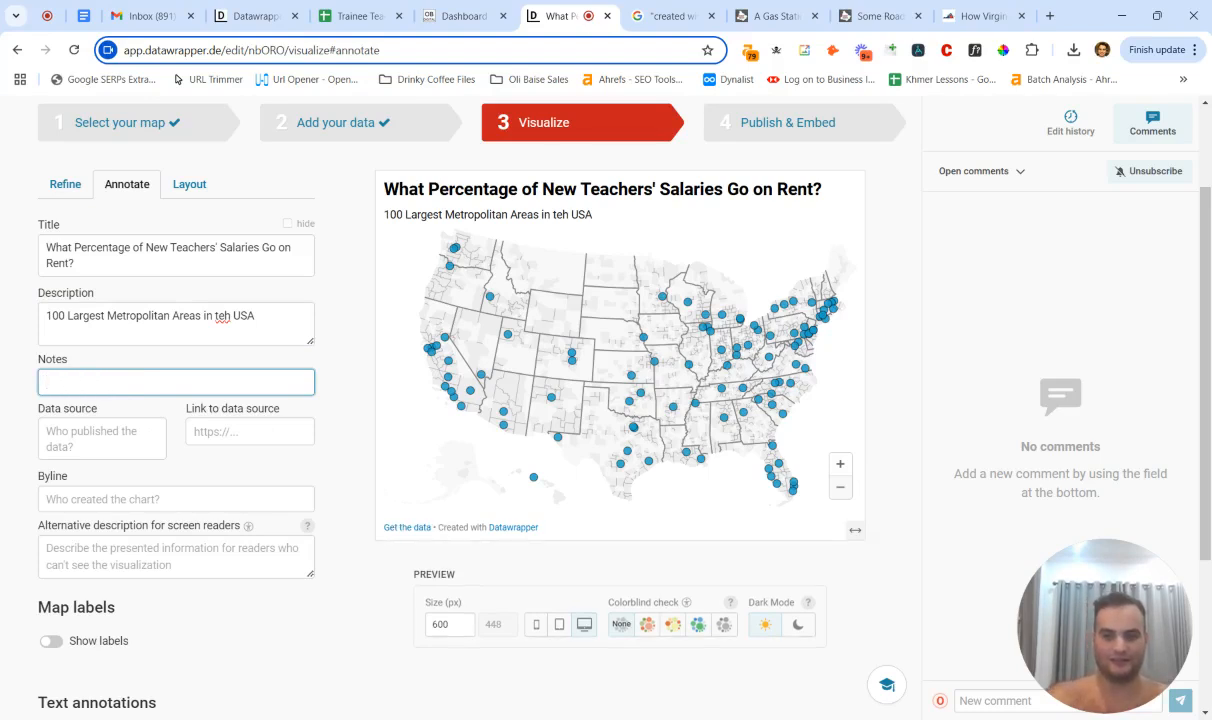
Step: Enter "Data taken from" as the map's note and "WingmanTracker" as its data source
type("Data take")
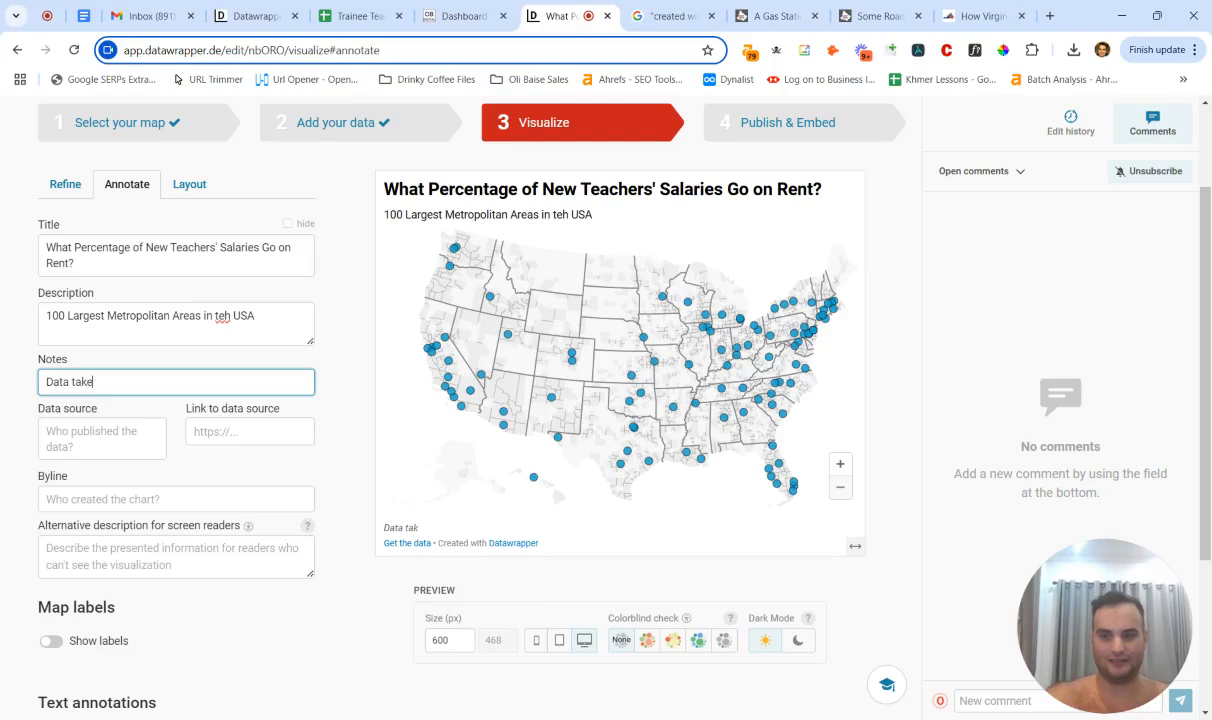
type("n from")
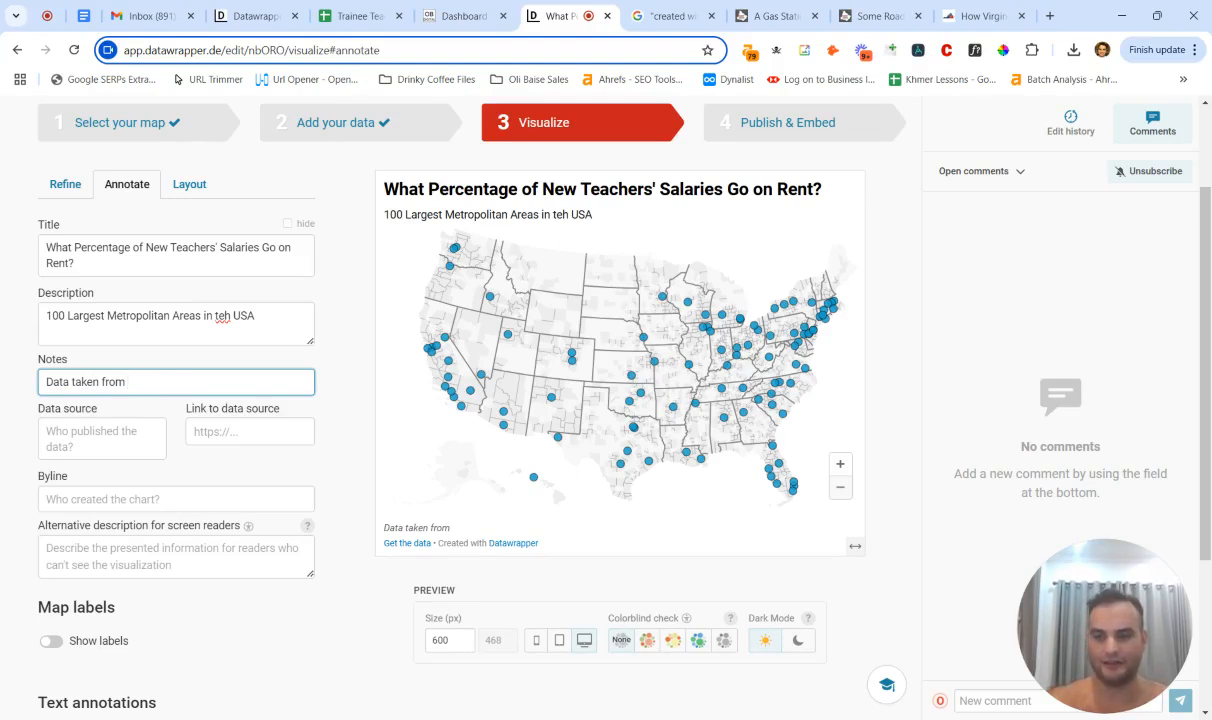
left_click(98, 438)
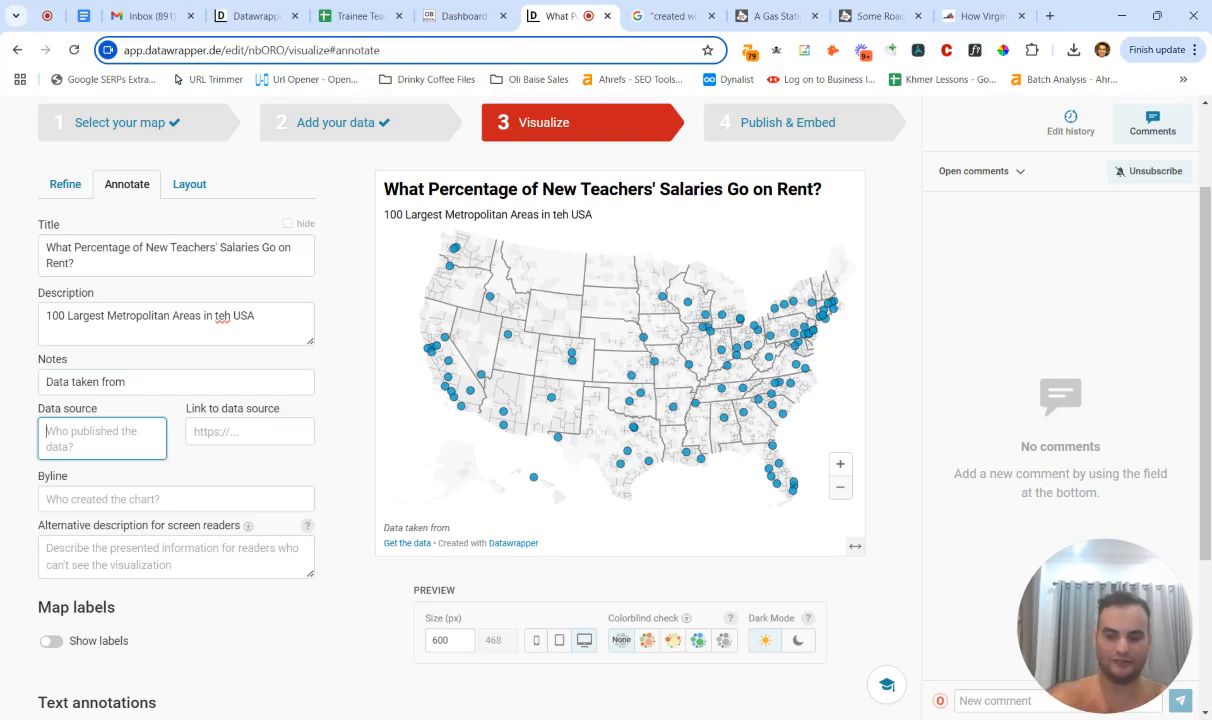
type("Wing")
type("man")
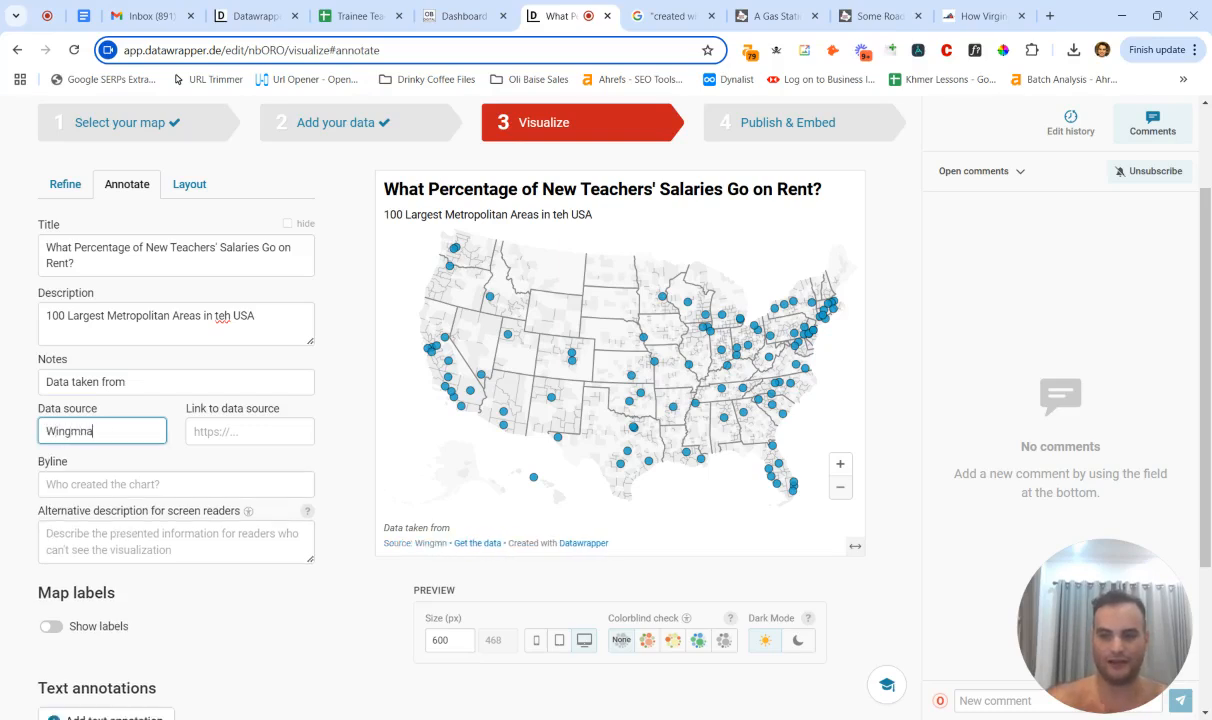
type("tracker")
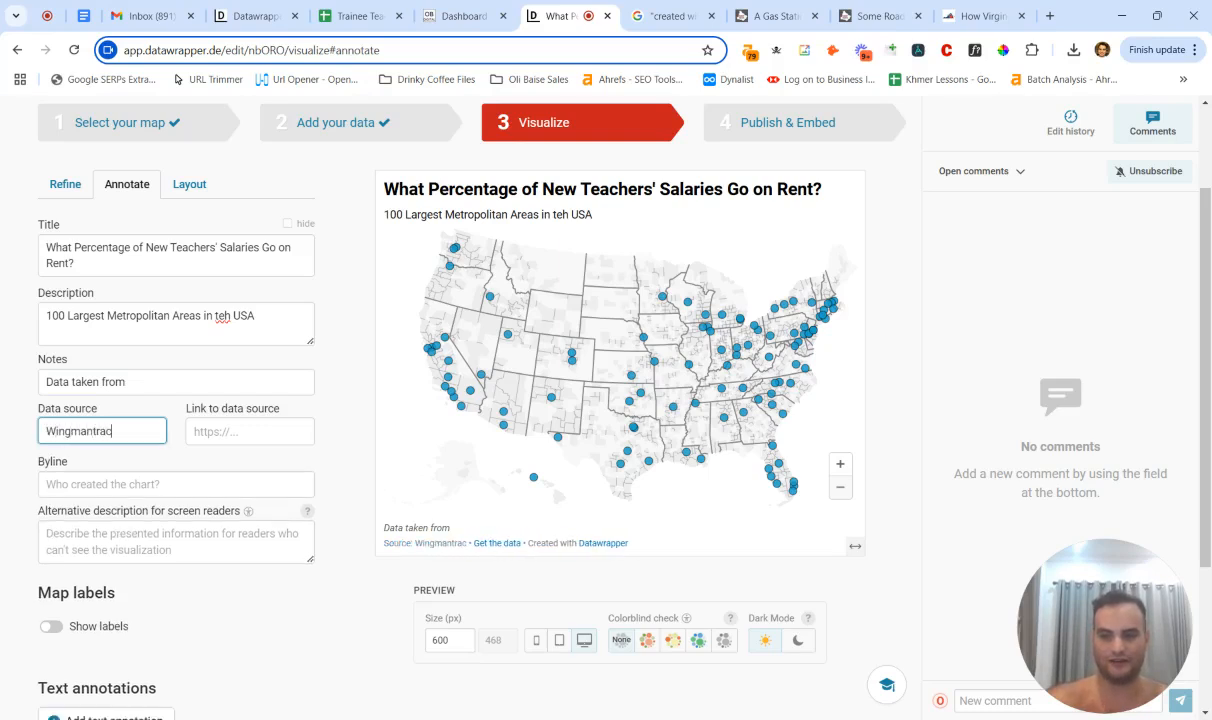
key("BackSpace")
key("BackSpace")
key("BackSpace")
key("BackSpace")
key("BackSpace")
key("BackSpace")
key("BackSpace")
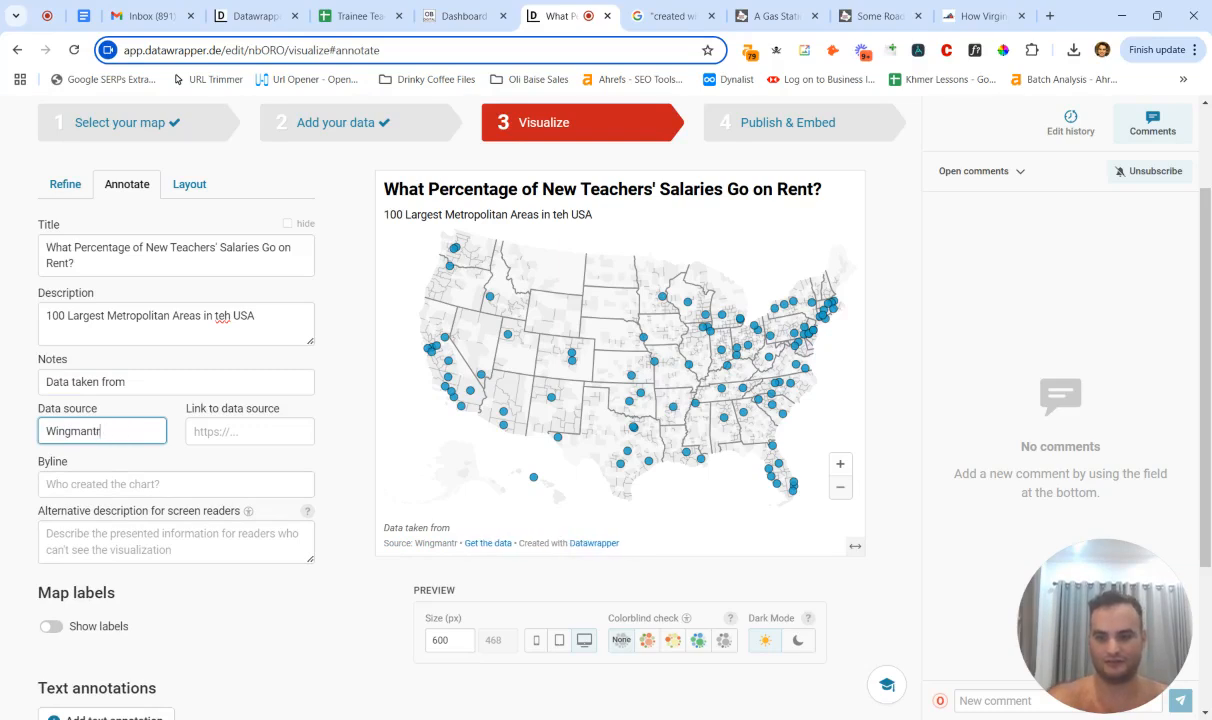
type("Tracker")
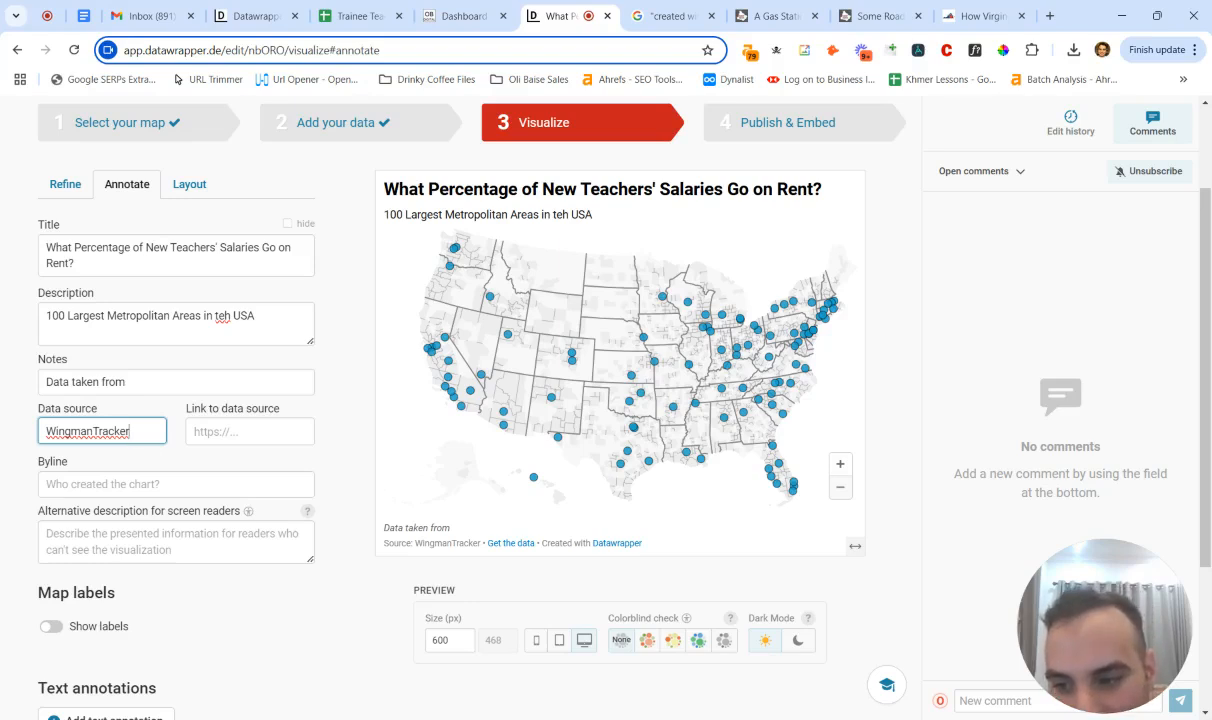
Step: Correct "teh" to "the" in the map description
left_click(160, 540)
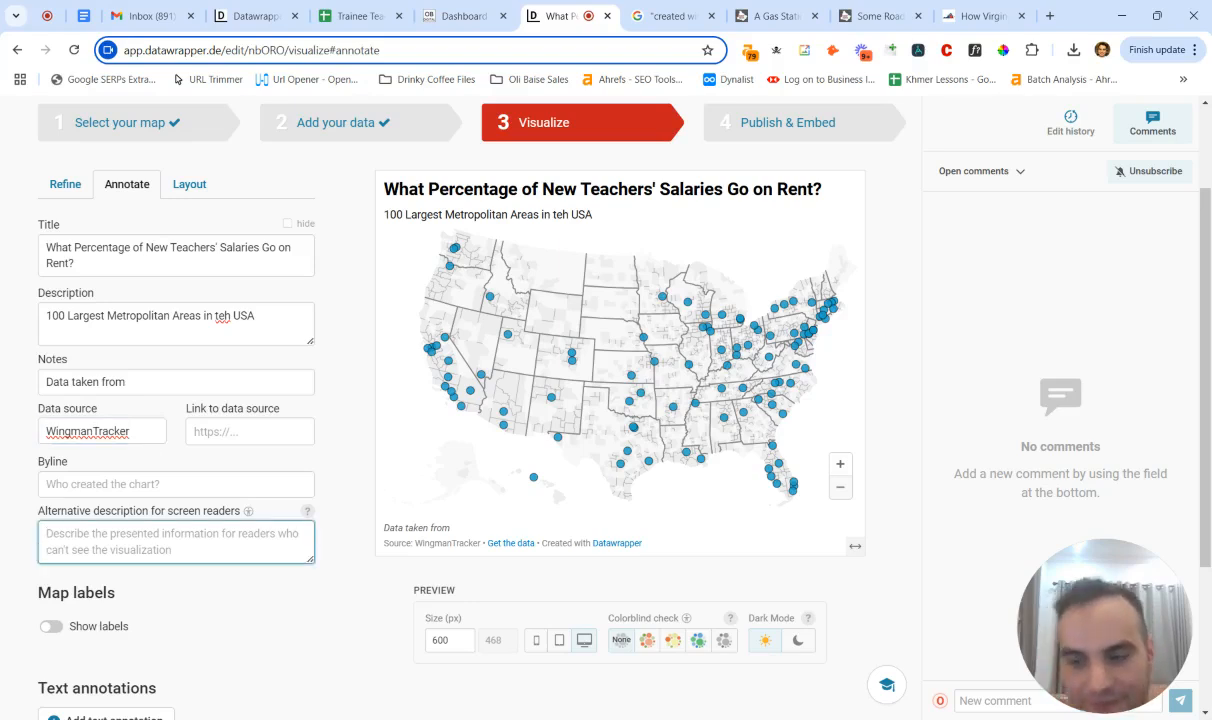
scroll(60, 560, "down", 2)
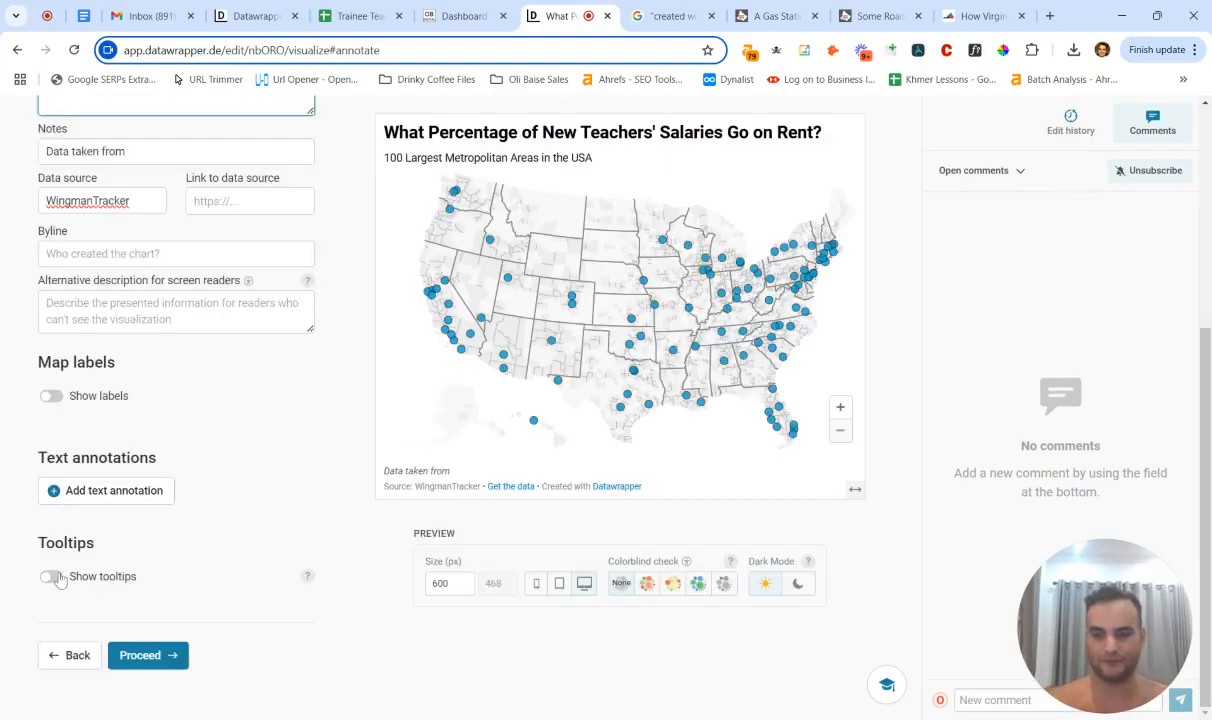
Step: Turn on tooltips for the map and use the Address/Place column as the custom tooltip title
scroll(222, 490, "down", 2)
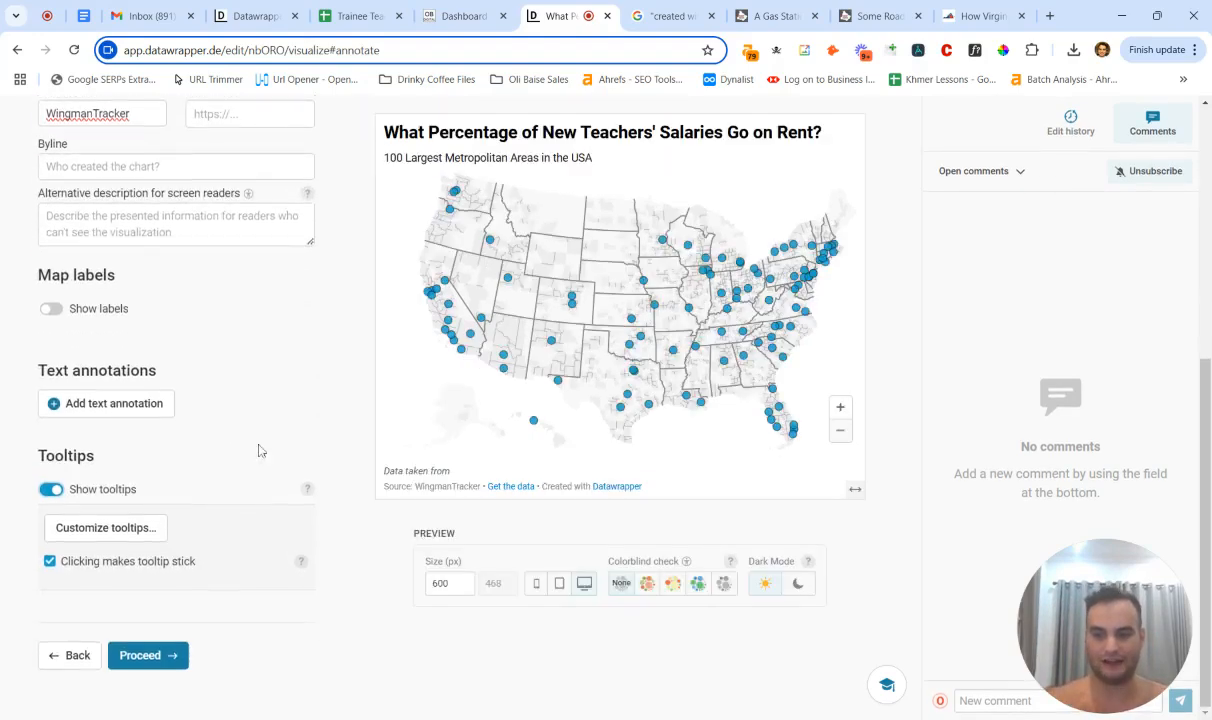
left_click(118, 530)
scroll(170, 488, "down", 3)
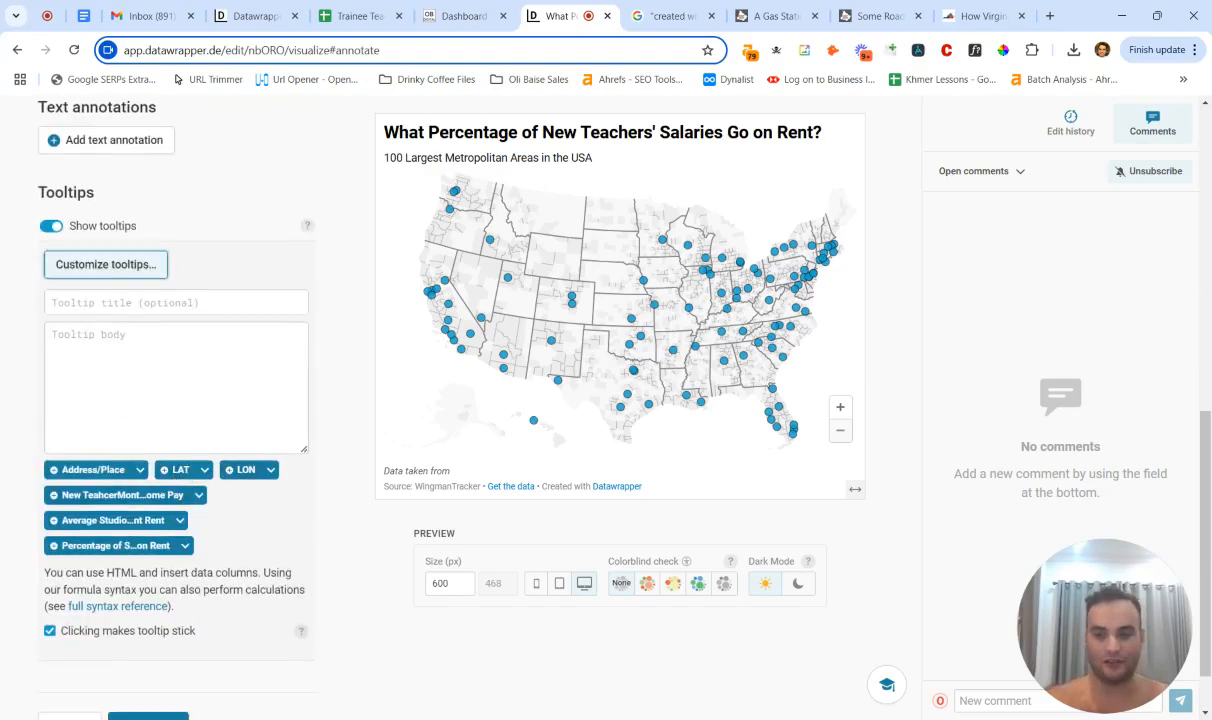
left_click(90, 470)
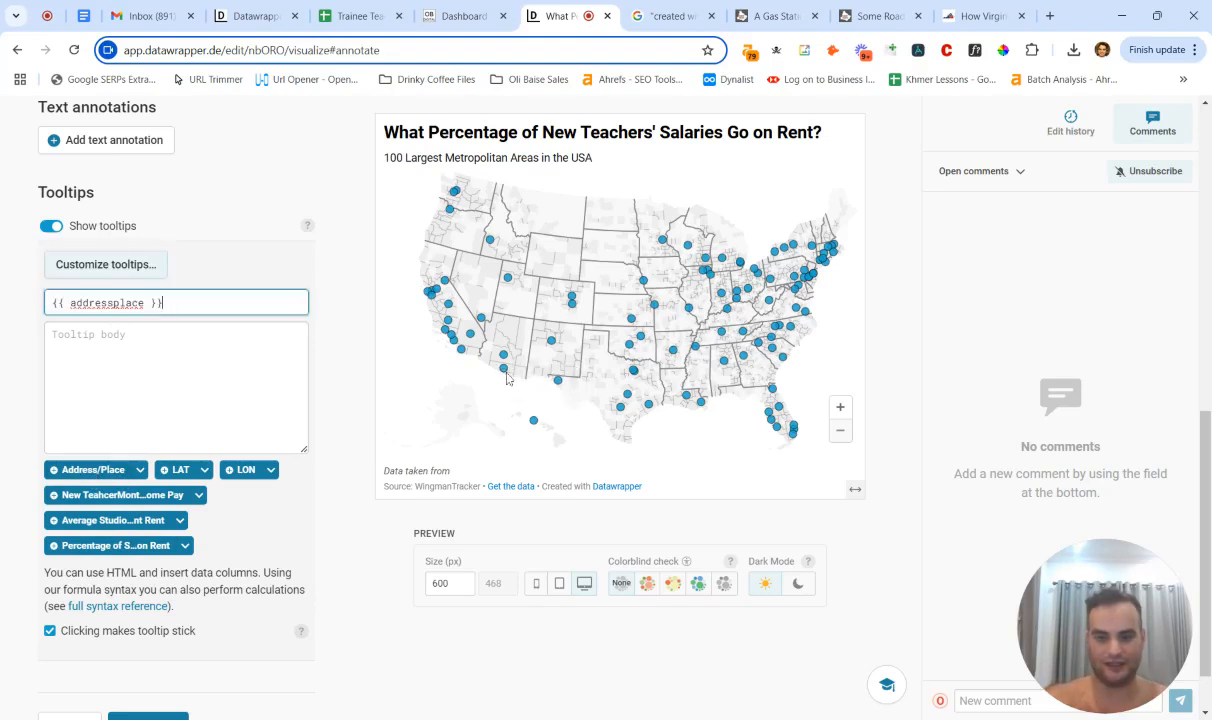
mouse_move(508, 367)
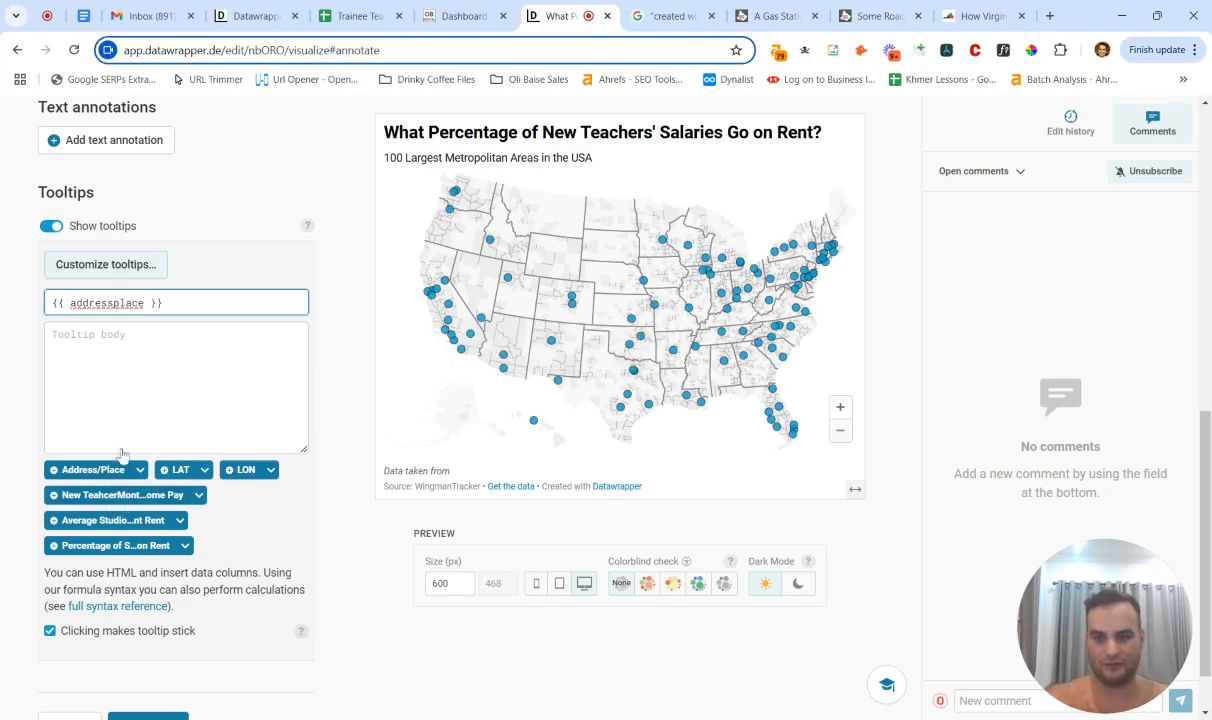
Step: Insert the monthly take home pay, average studio apartment rent and percentage of salary columns in the tooltip body, separated by blank lines
key("Tab")
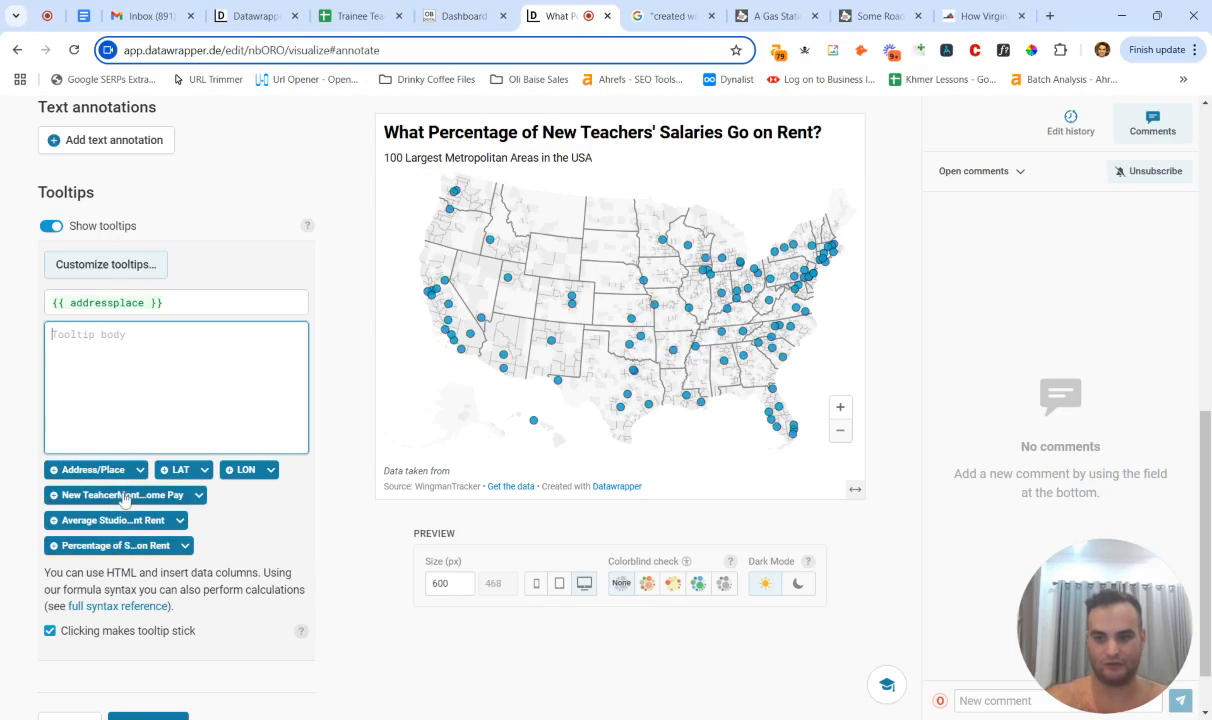
left_click(124, 495)
left_click(122, 521)
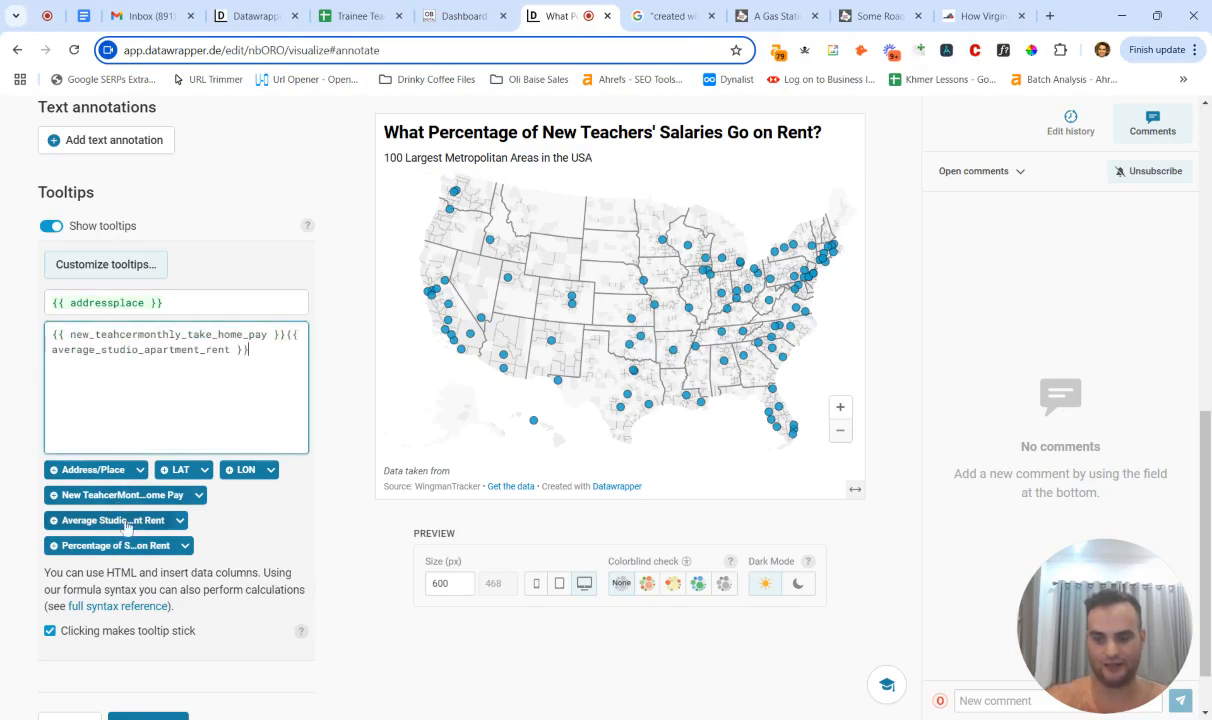
left_click(112, 545)
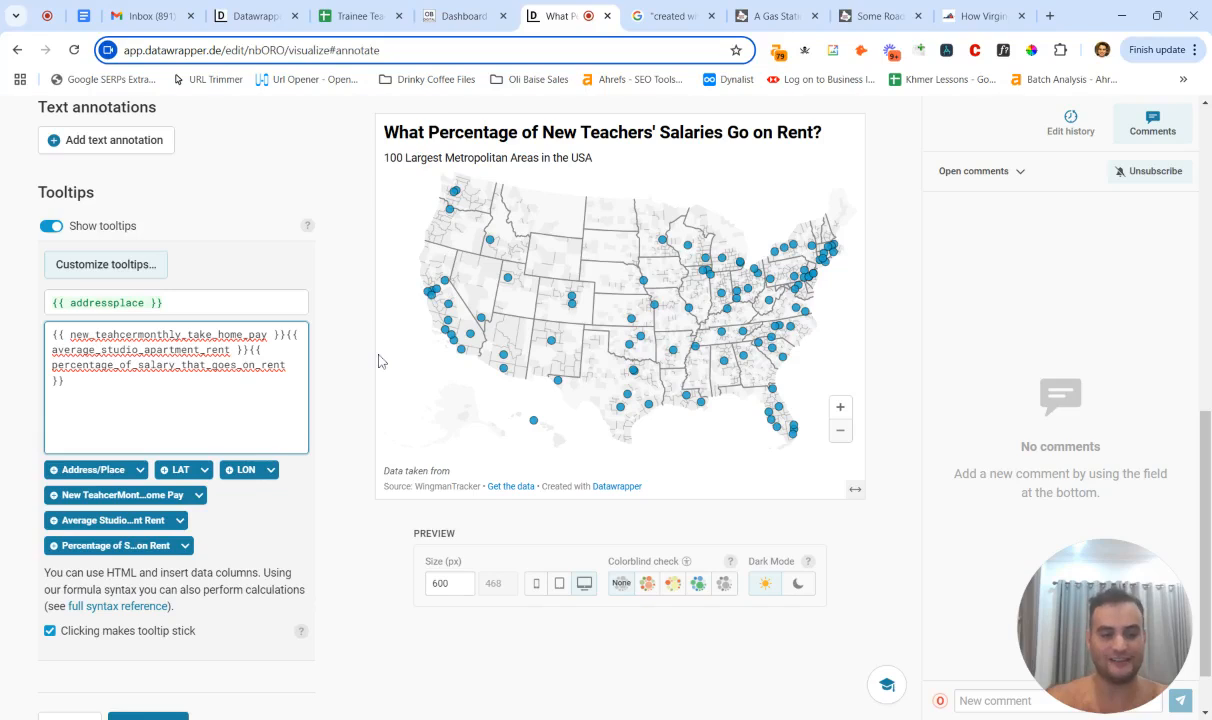
key("Return")
key("Return")
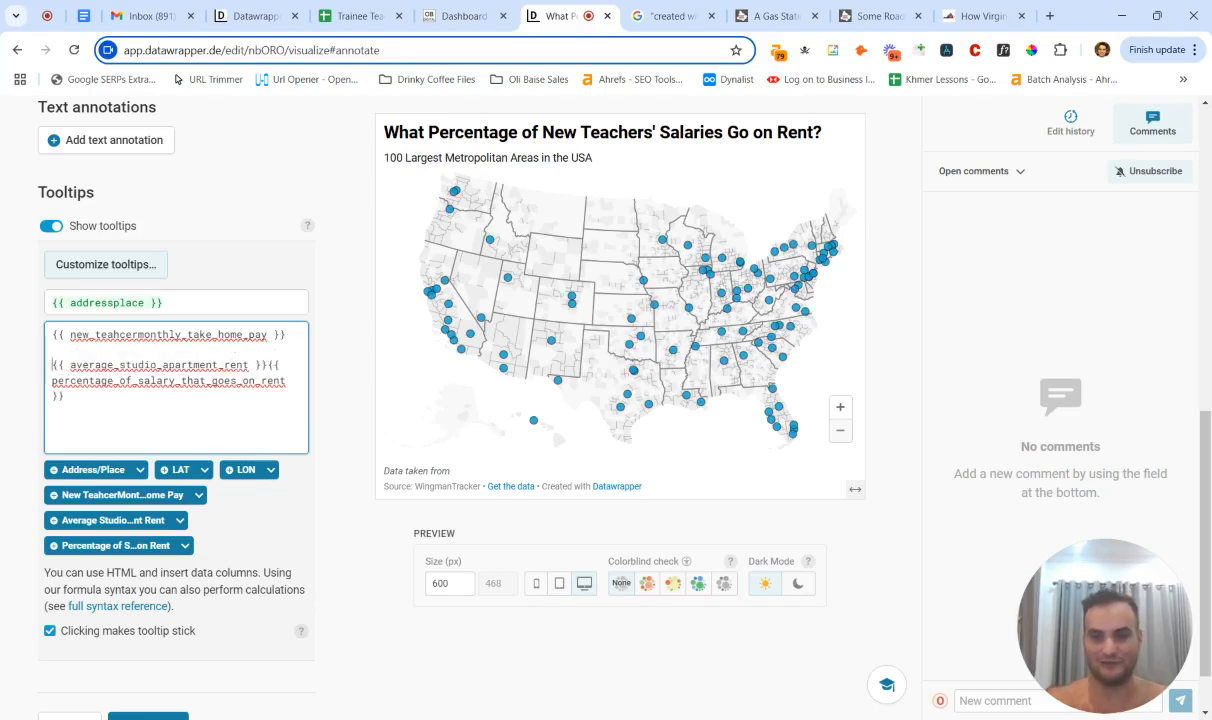
key("Return")
key("Return")
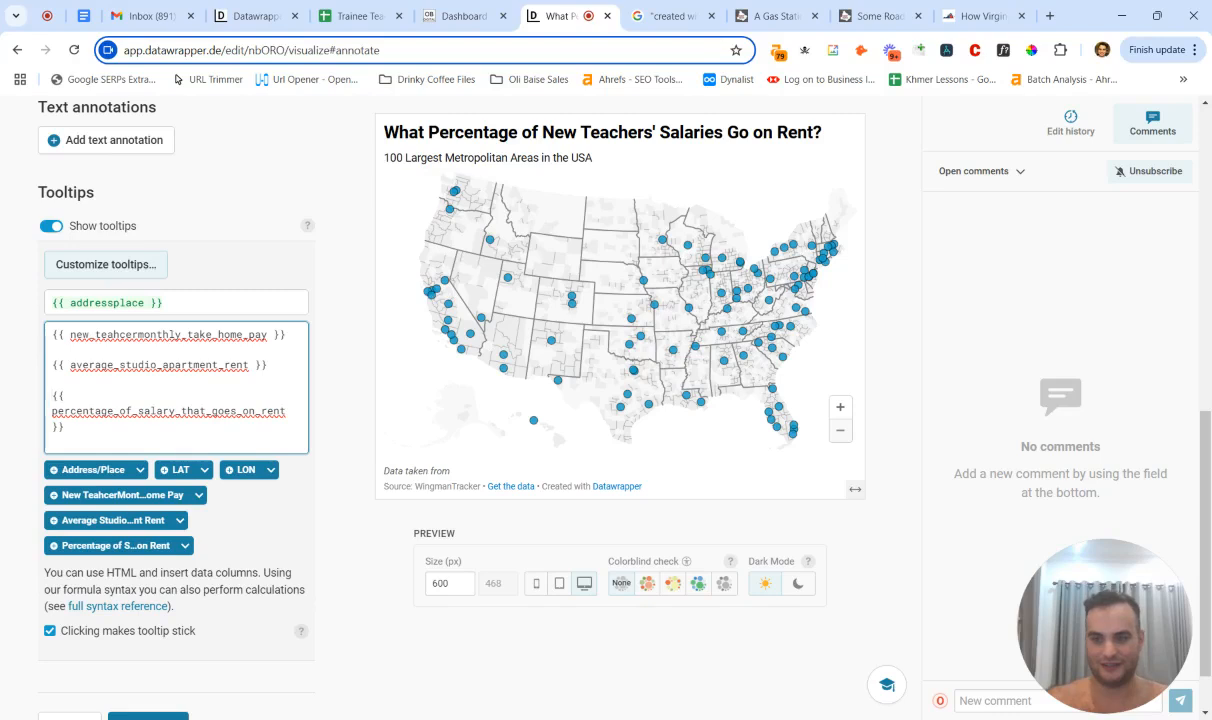
Step: Label the take home pay value in the tooltip body with "Monthly take home pay: "
type("MOn")
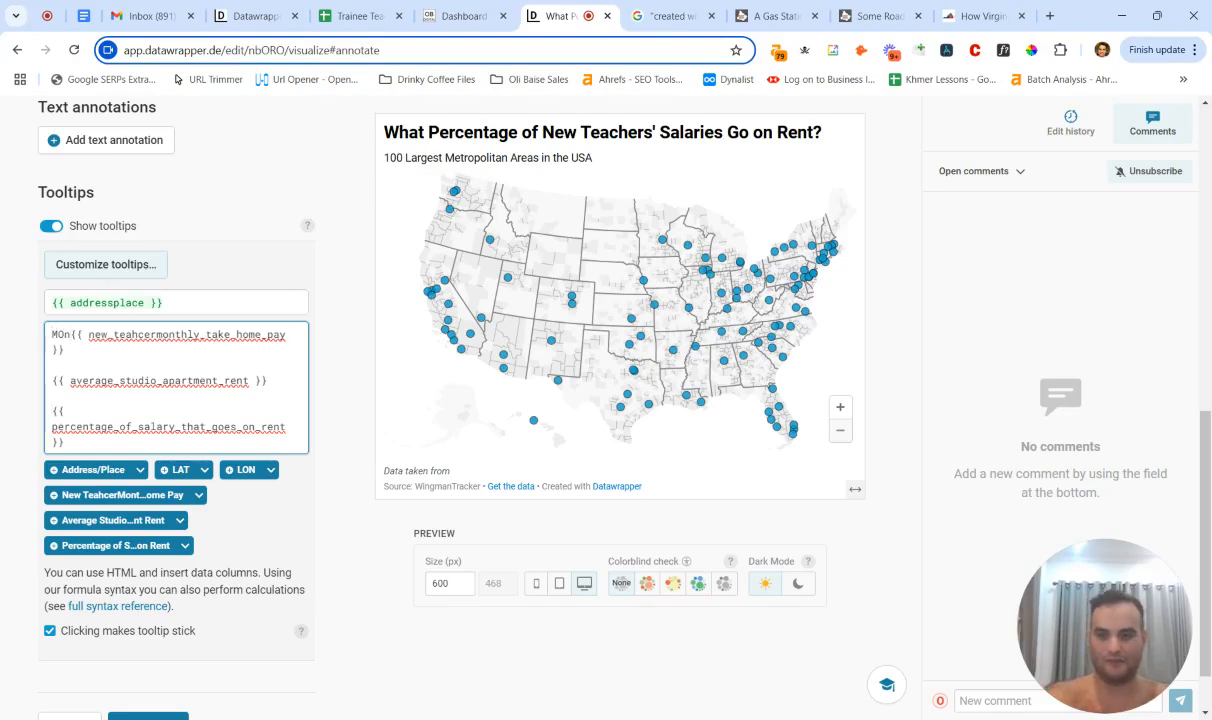
key("BackSpace")
key("BackSpace")
type("onthly ta")
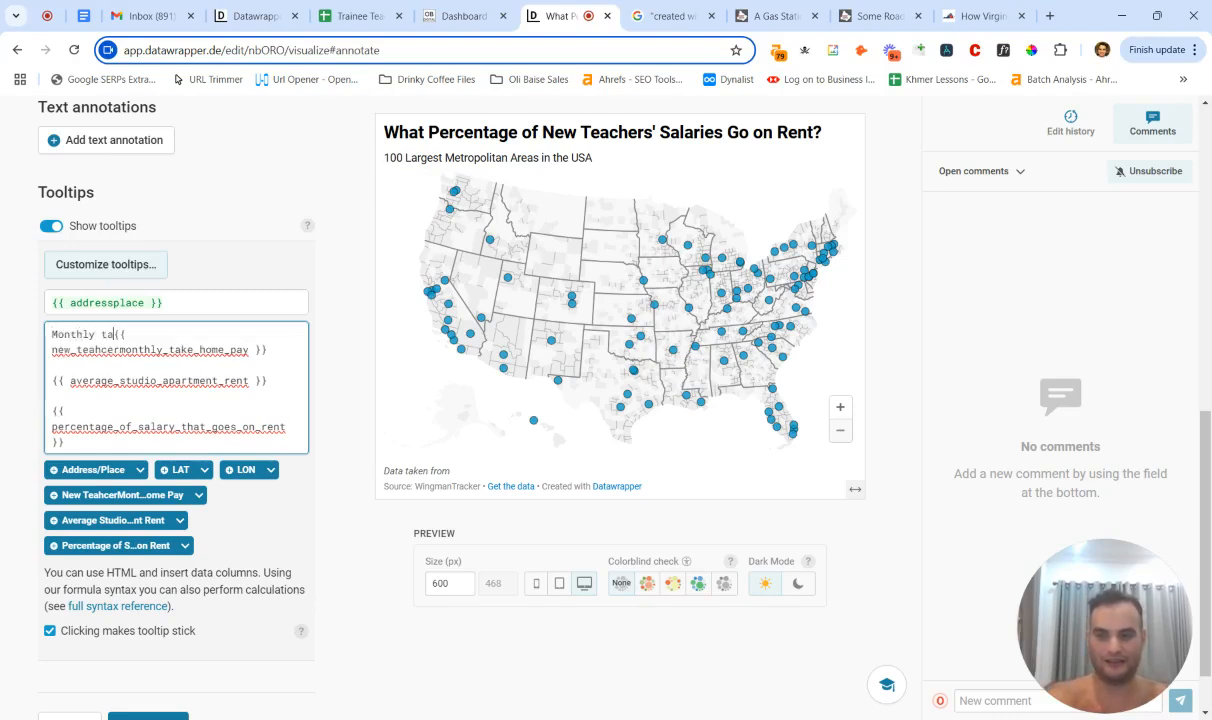
type("ke home pauy")
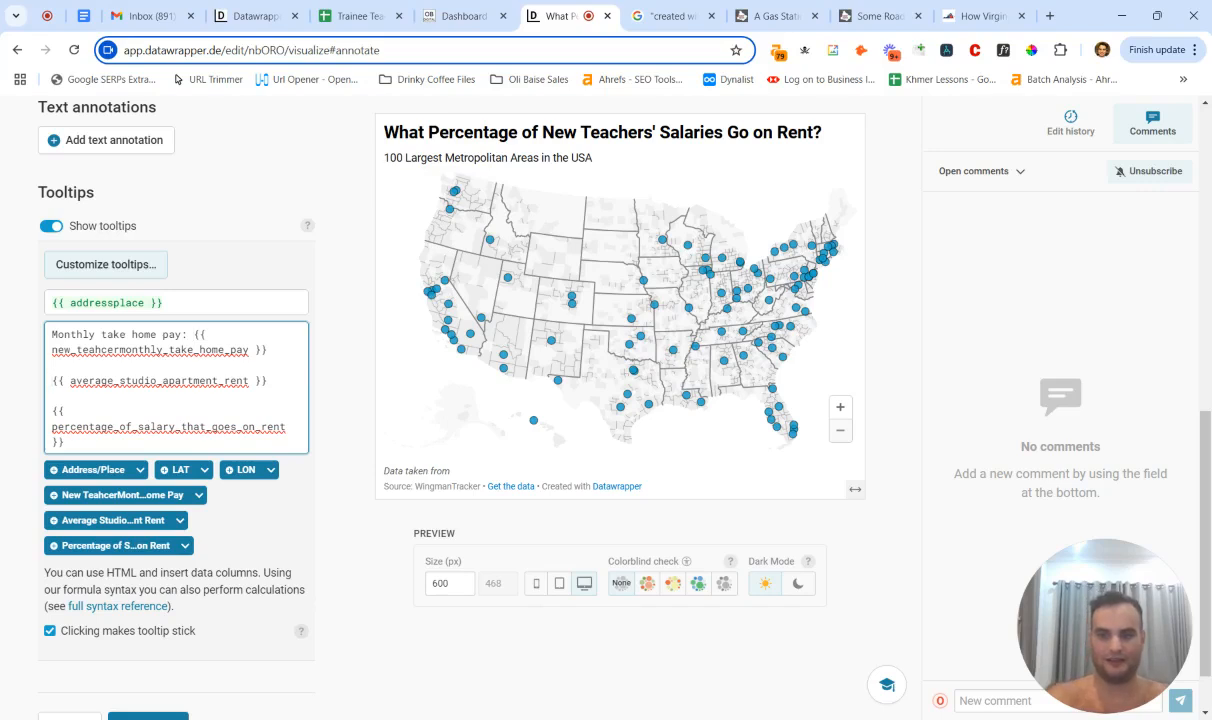
Step: Label the rent value in the tooltip body with "Average monthly studio apartment rent: "
type("Average st")
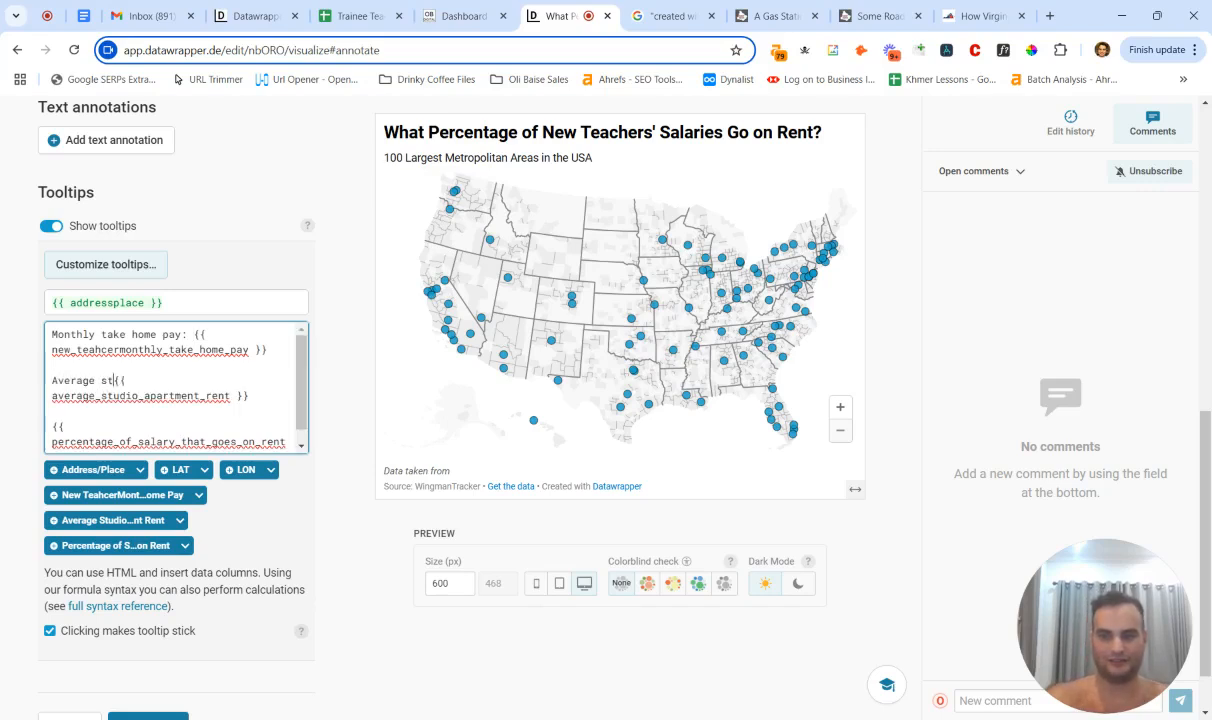
type("udio ")
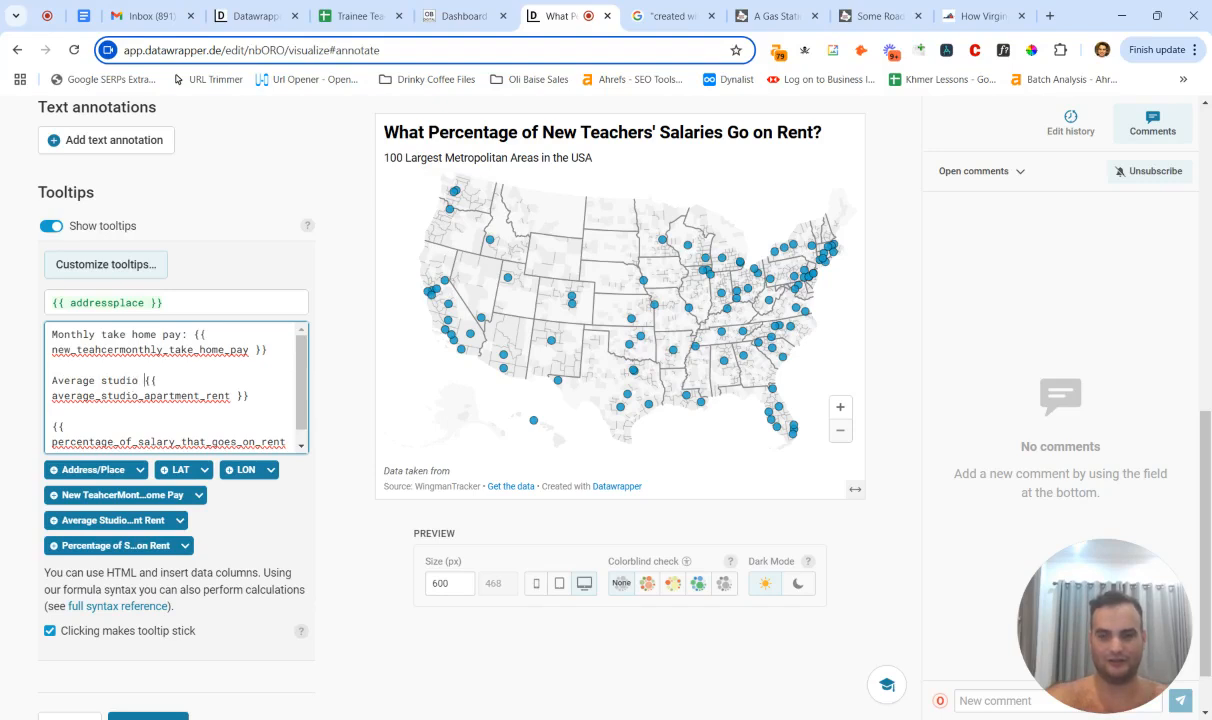
type("apartment rent")
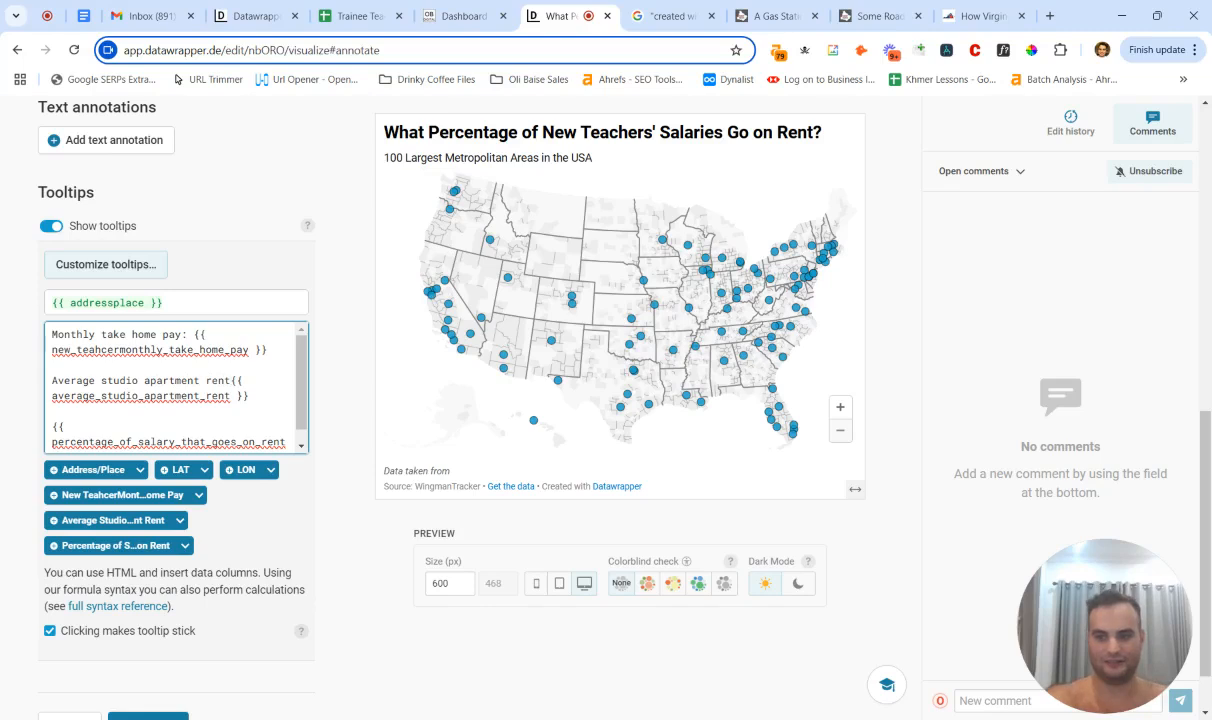
type(" monthly")
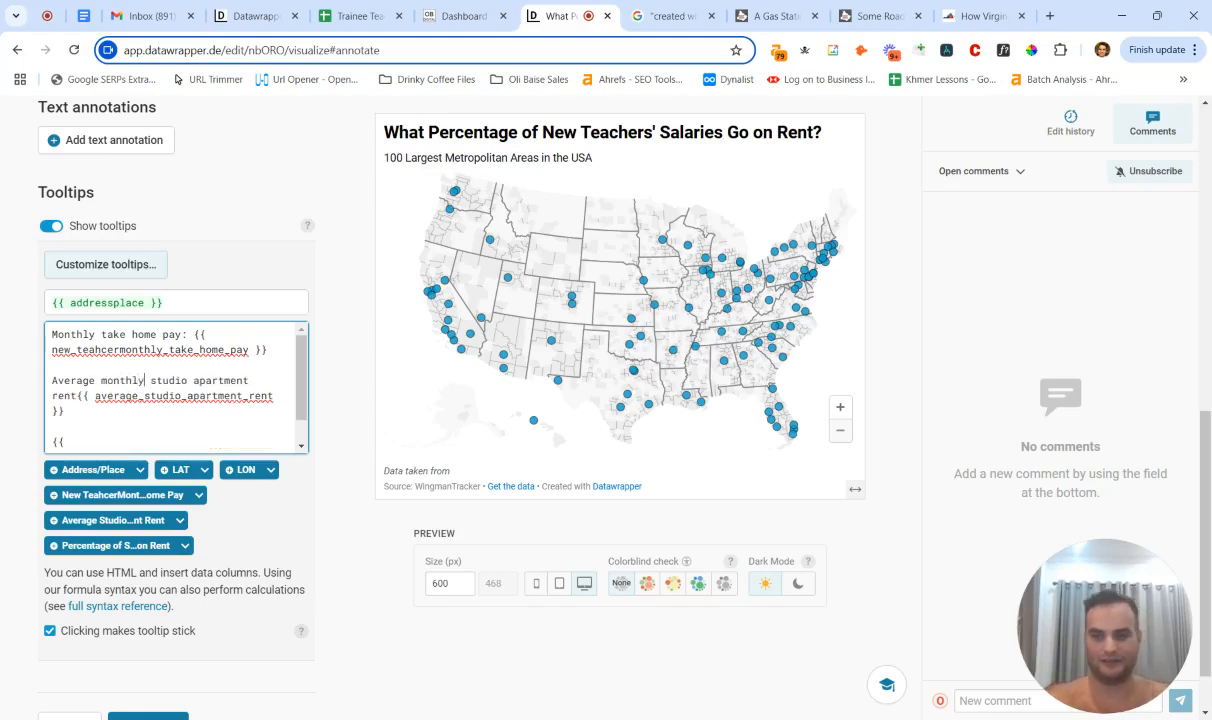
scroll(172, 388, "down", 1)
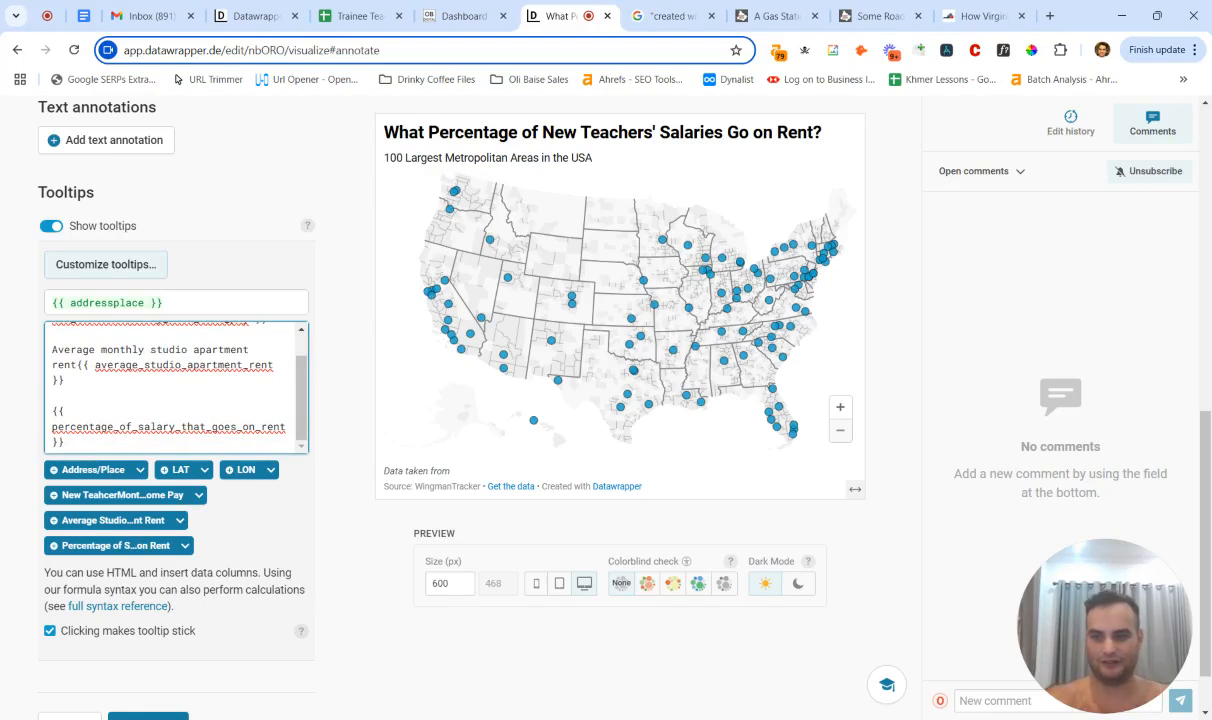
type(": ")
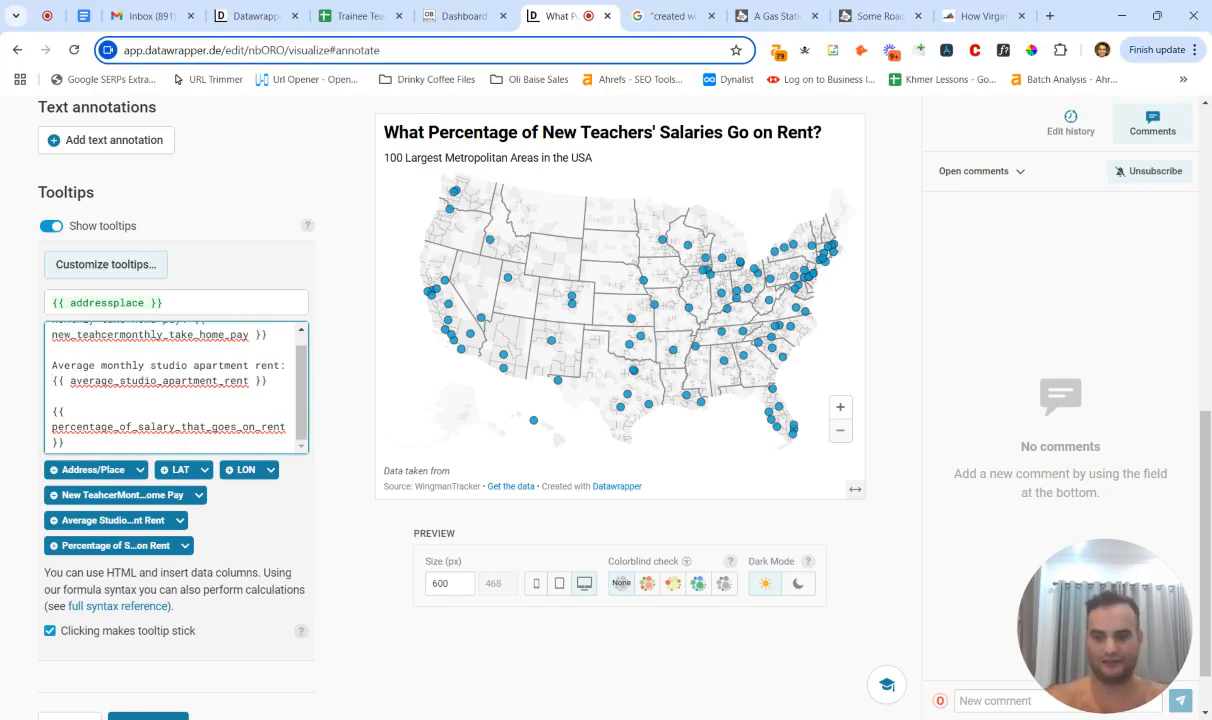
Step: Label the percentage value in the tooltip body with "Percentage of salary that goes on rent:"
type("Percentag")
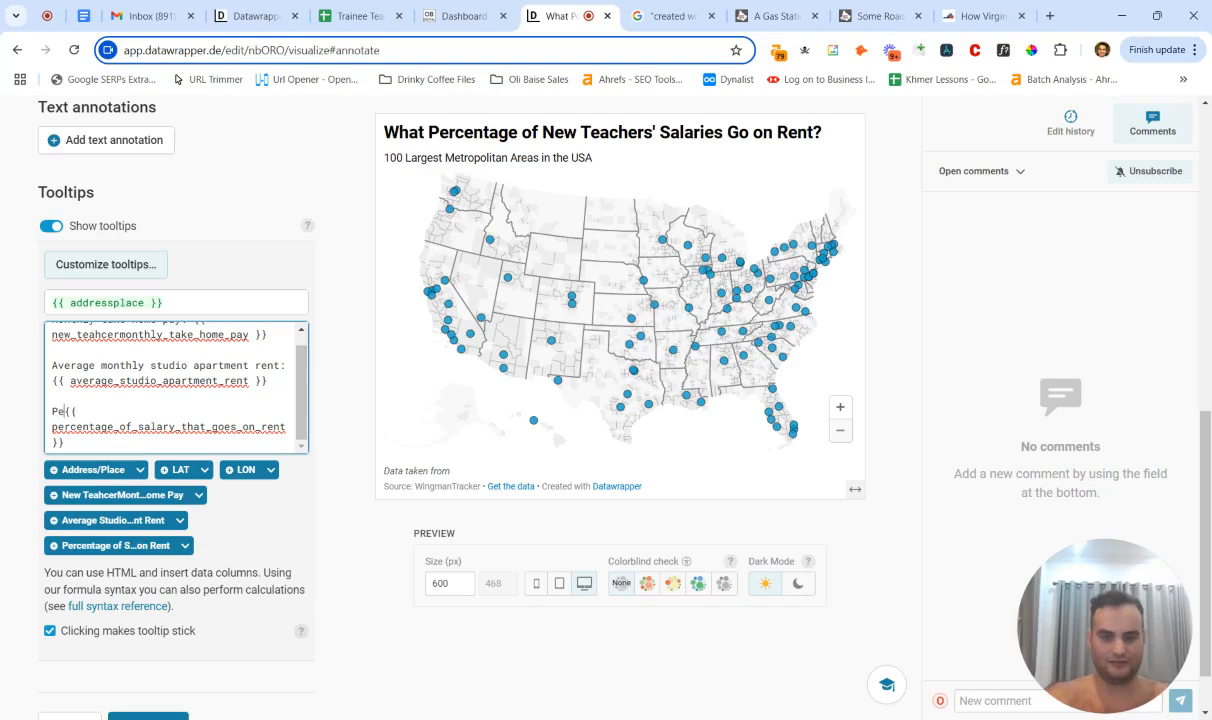
type("e of sa")
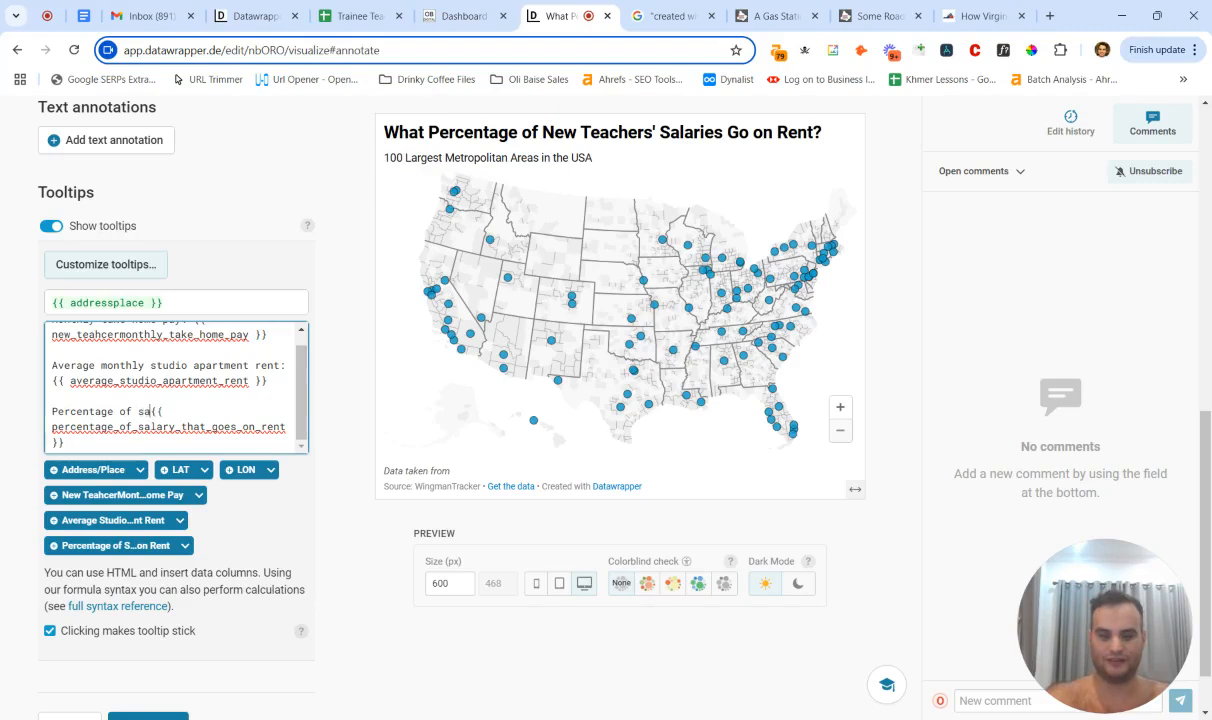
type("lary that ")
type("goes on rent")
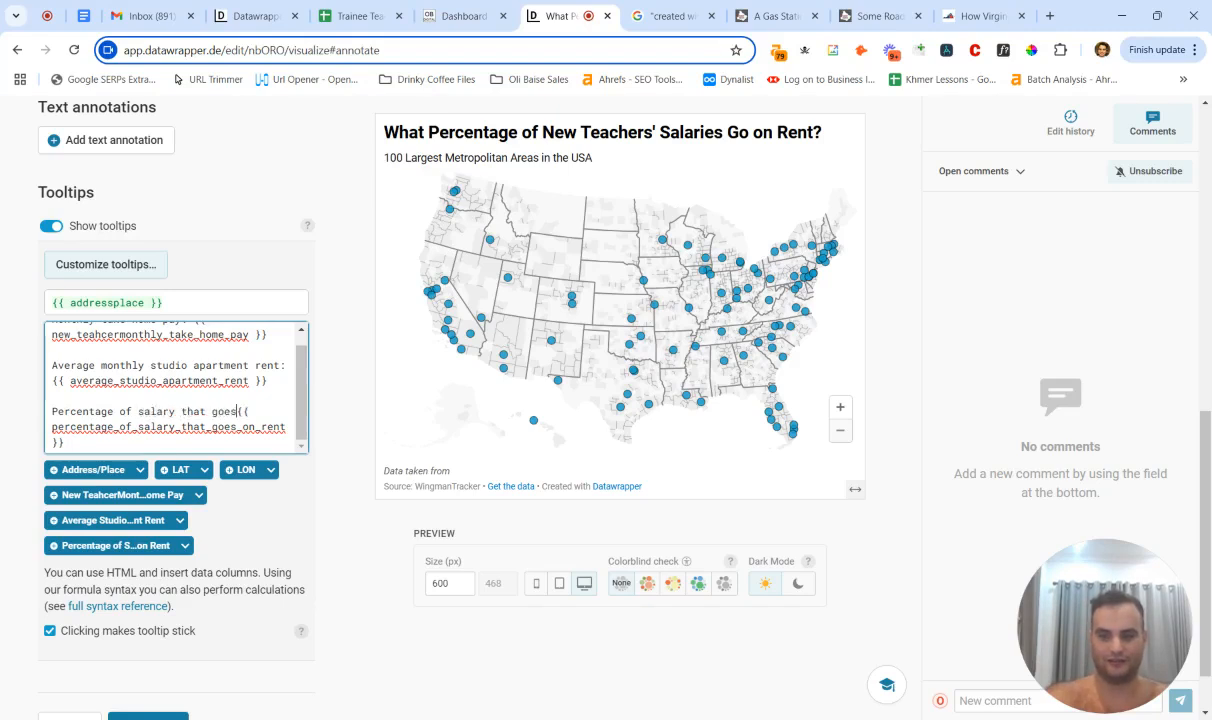
type(":")
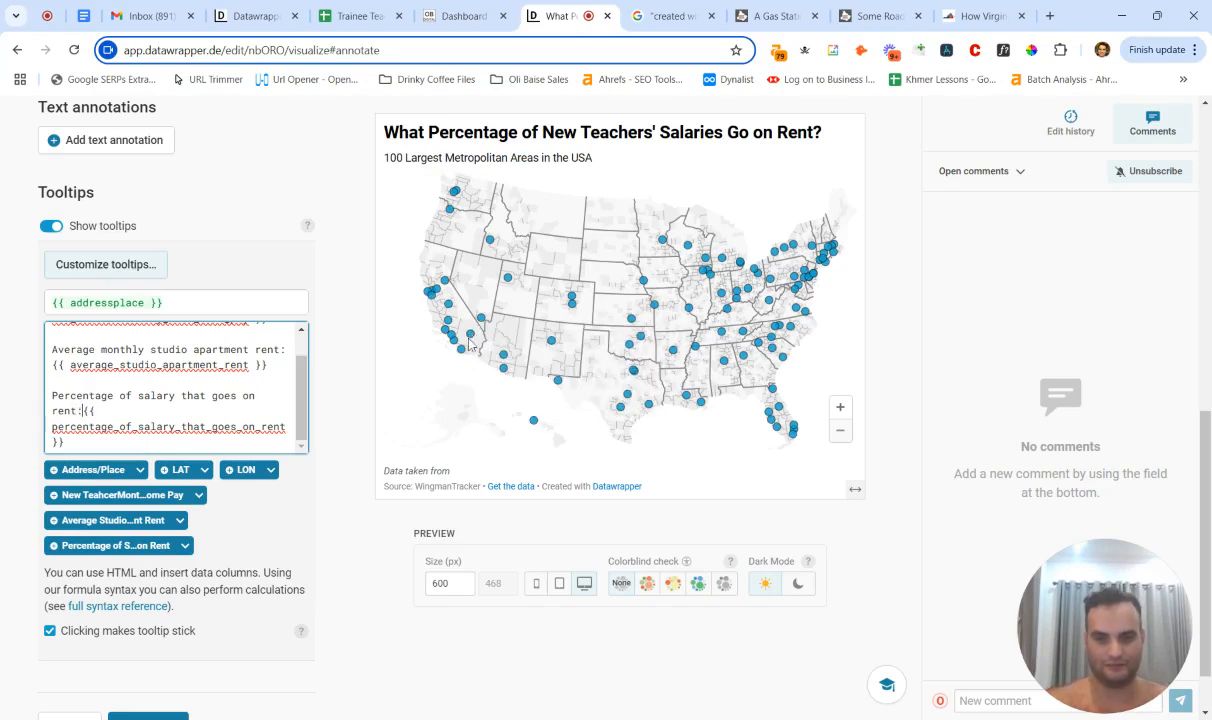
Step: Add an extra blank line after the take home pay entry and after the apartment rent entry in the tooltip body
mouse_move(473, 342)
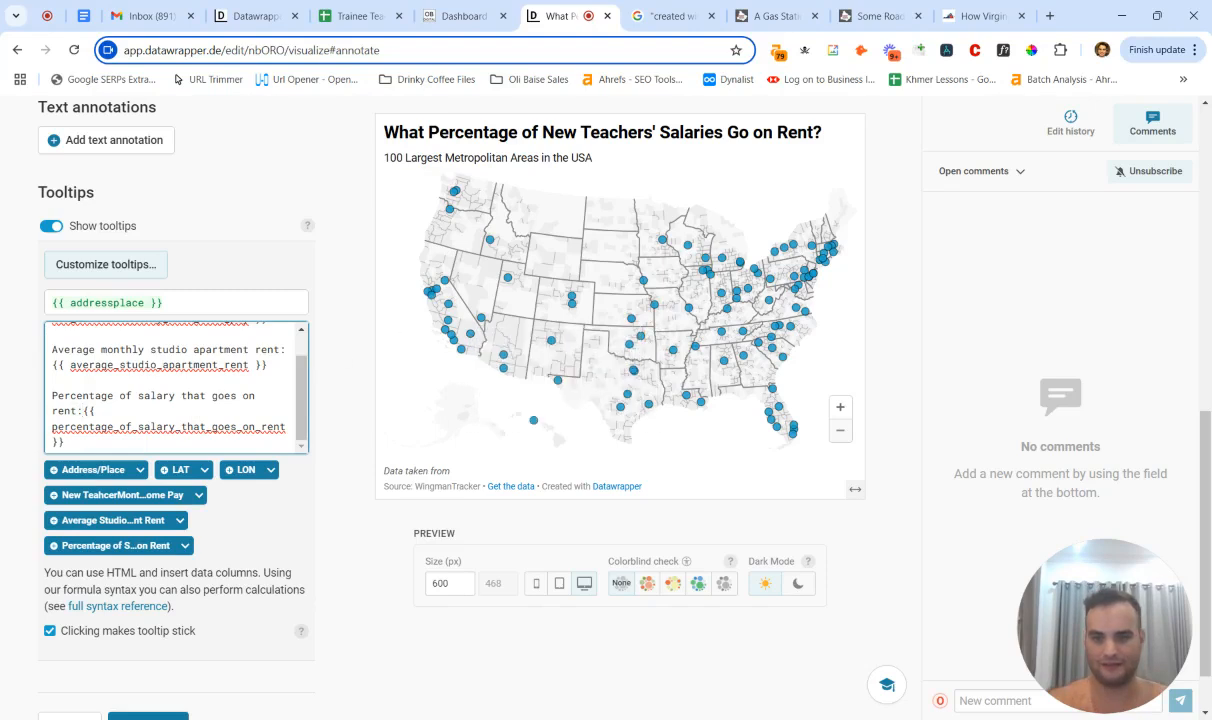
key("Return")
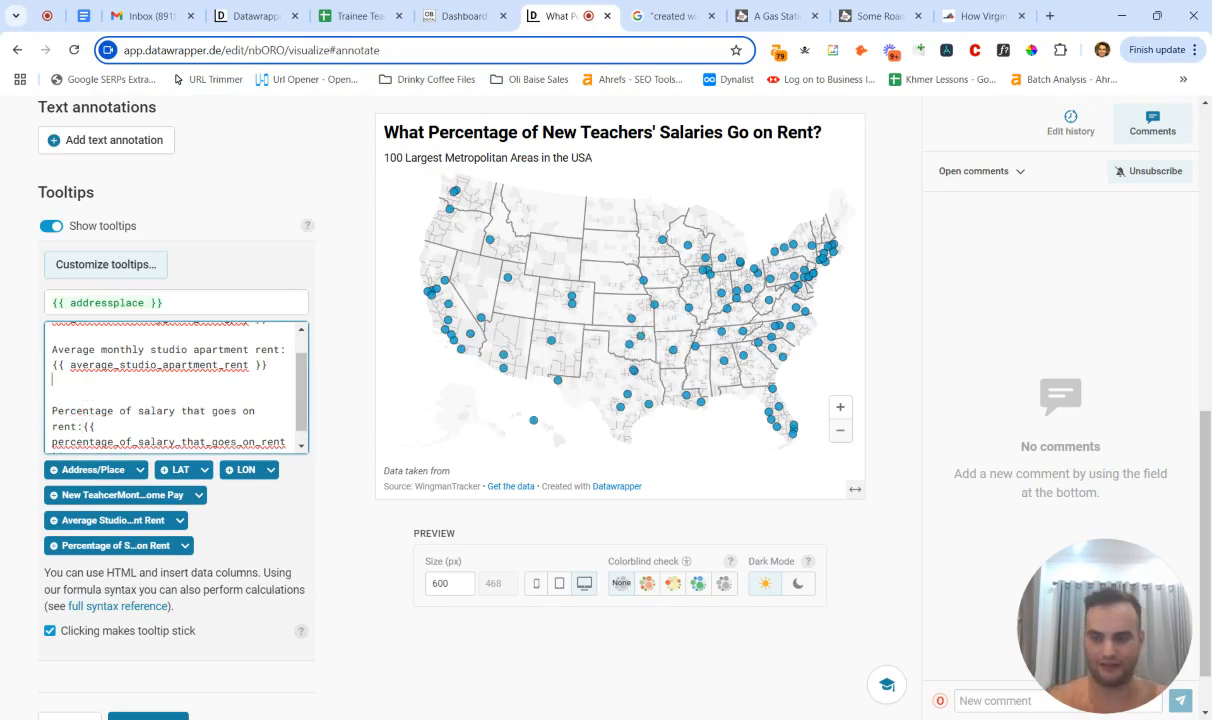
scroll(170, 385, "up", 1)
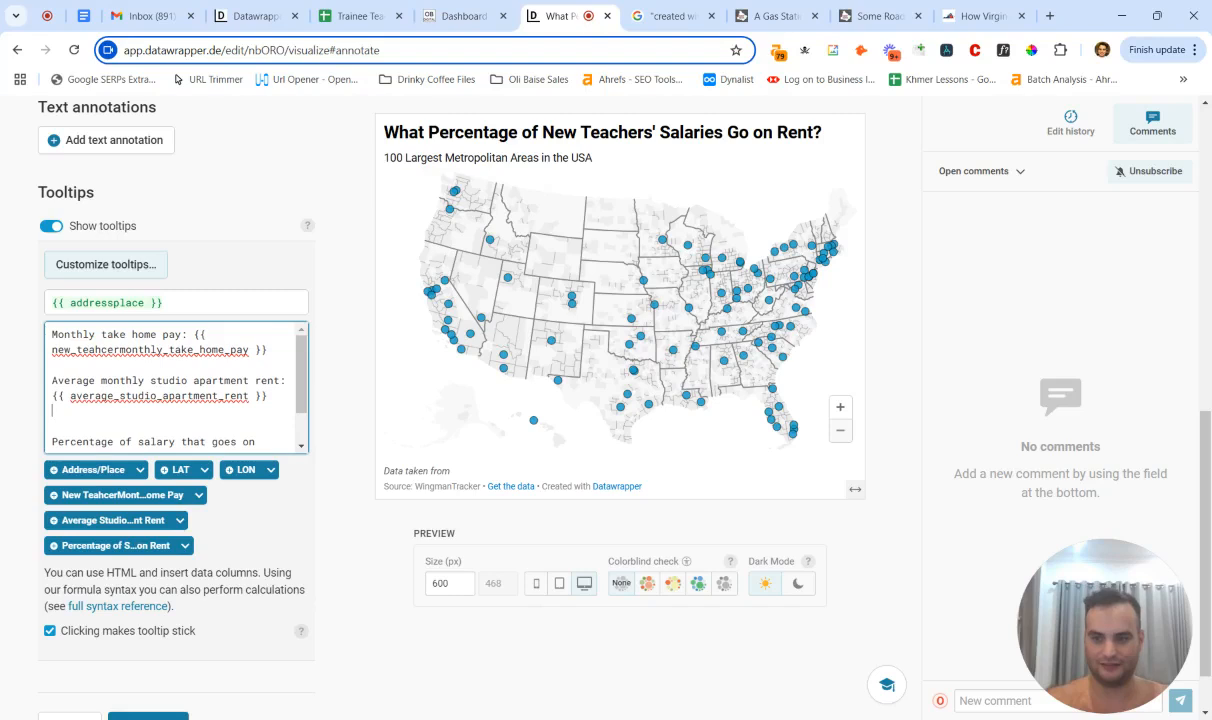
key("Return")
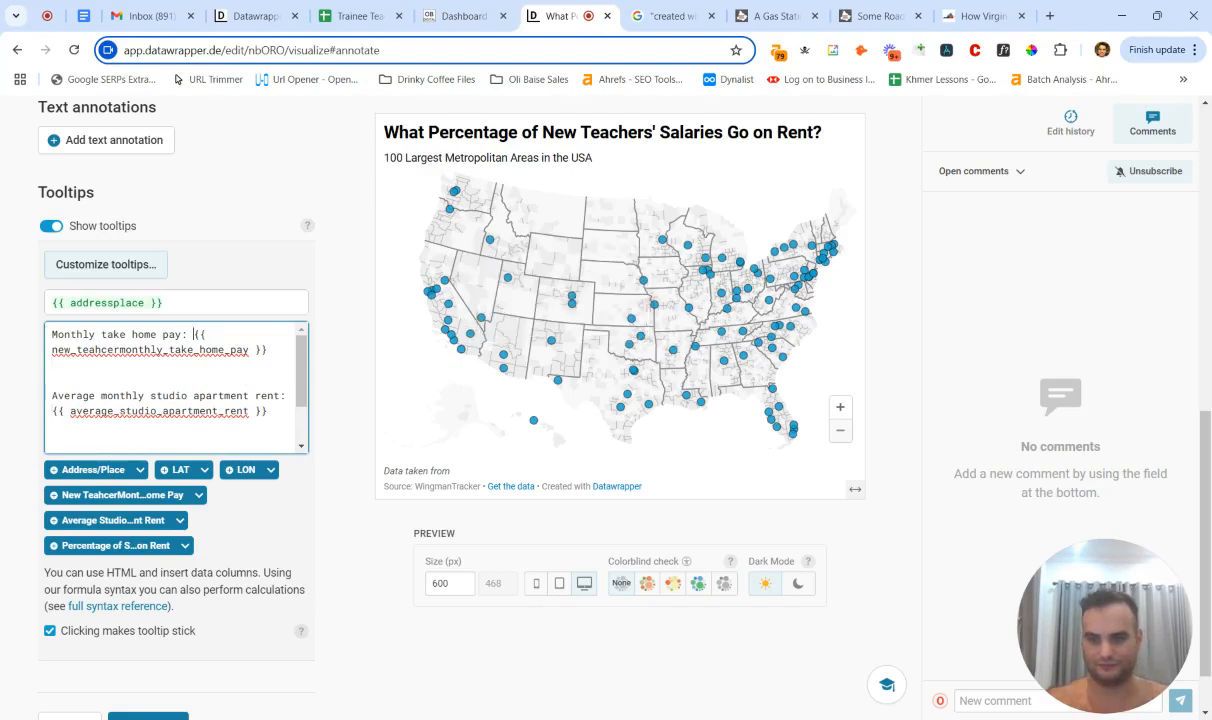
Step: Append a "%" sign after the percentage-of-salary value in the tooltip body
scroll(194, 380, "down", 2)
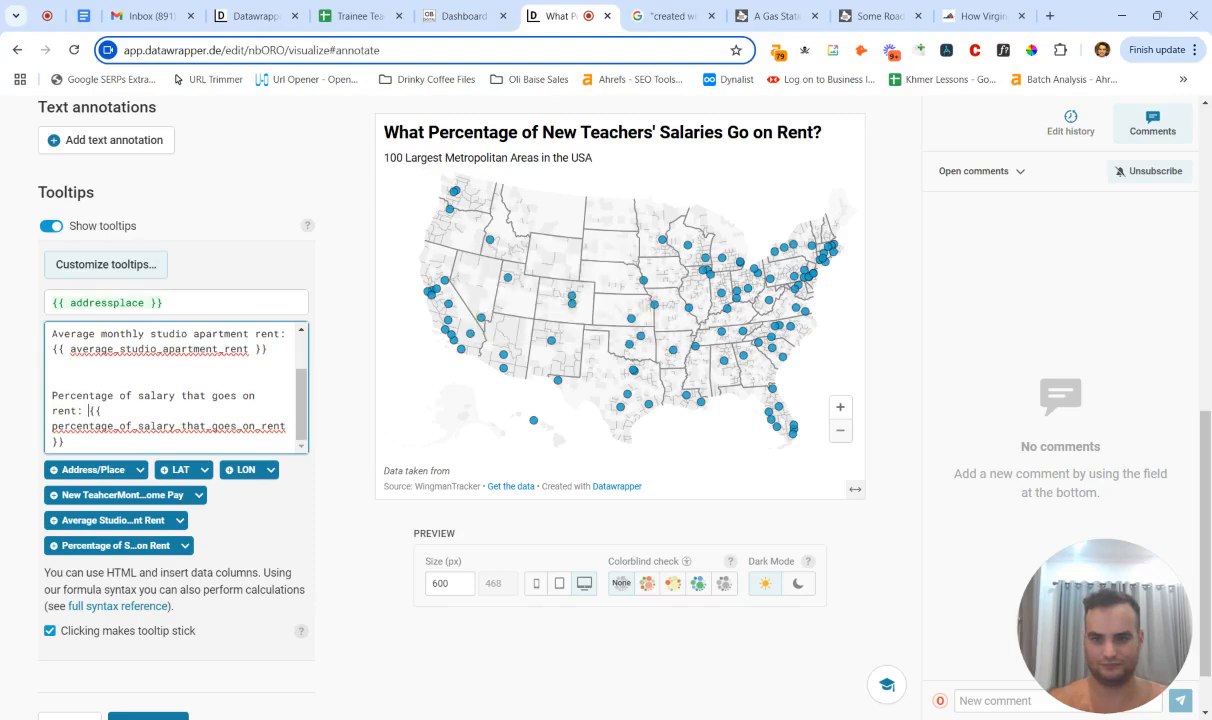
scroll(110, 430, "down", 1)
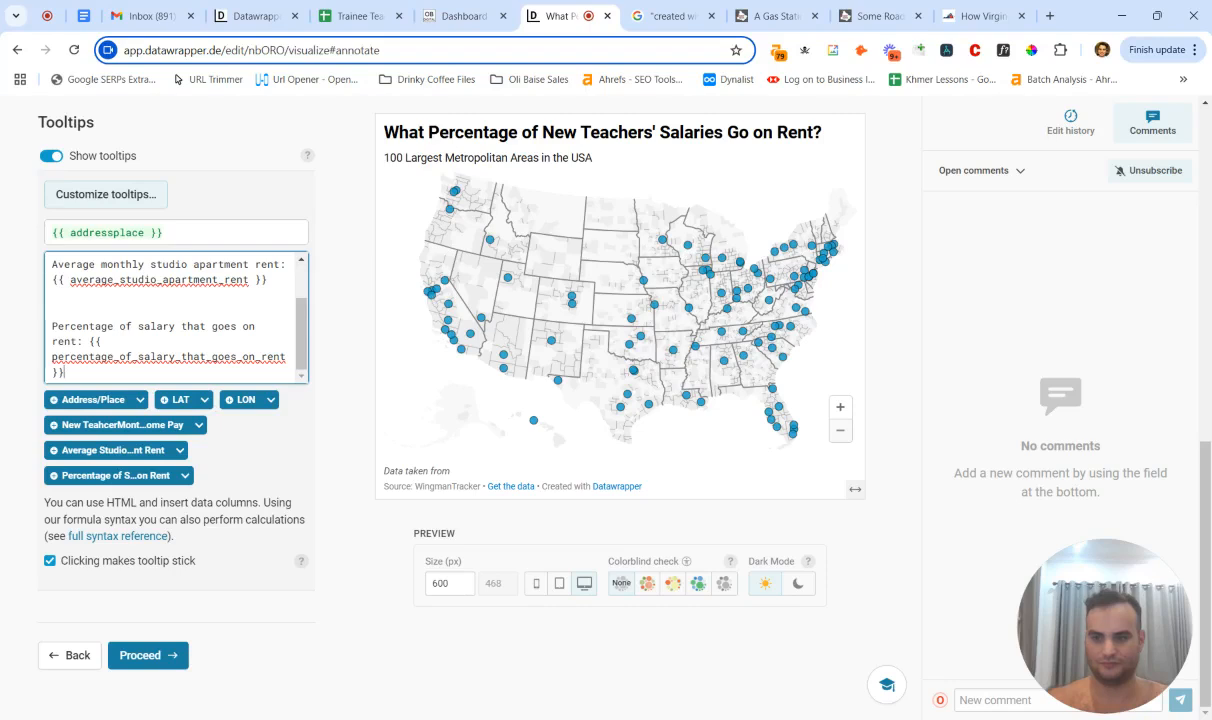
type("%")
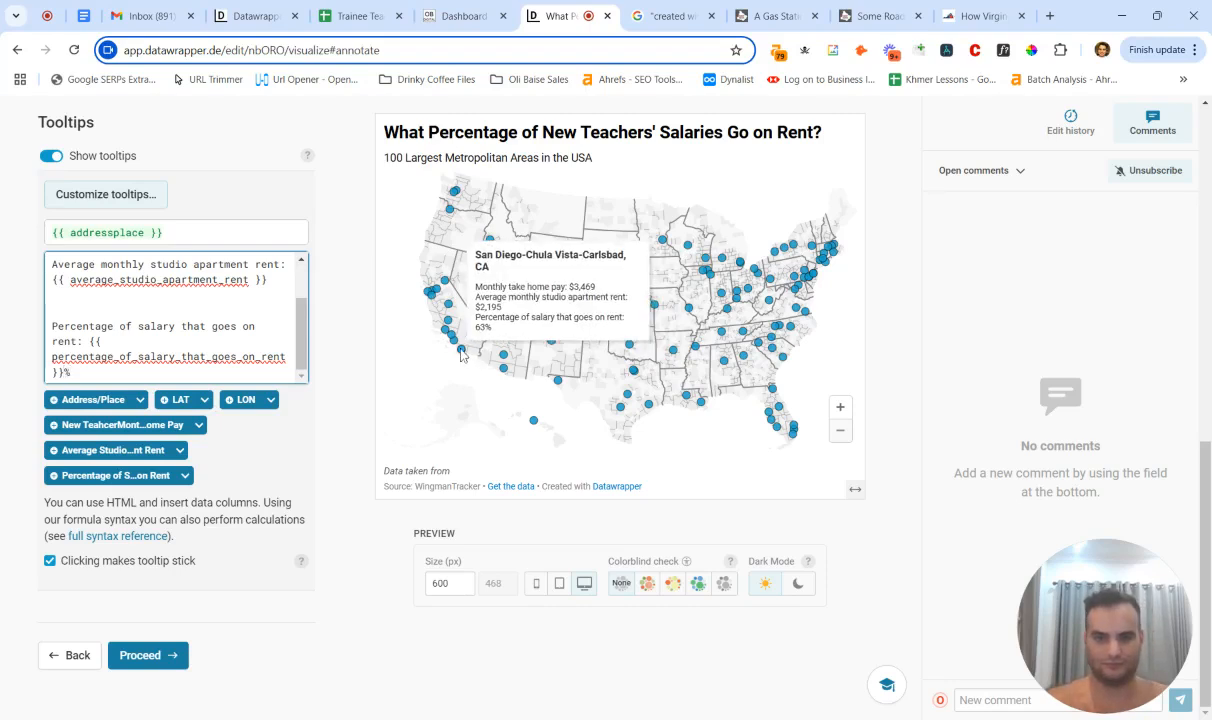
Step: Look up the HTML tags for formatting tooltip text and adding line breaks in Datawrapper's full syntax reference
scroll(203, 375, "up", 5)
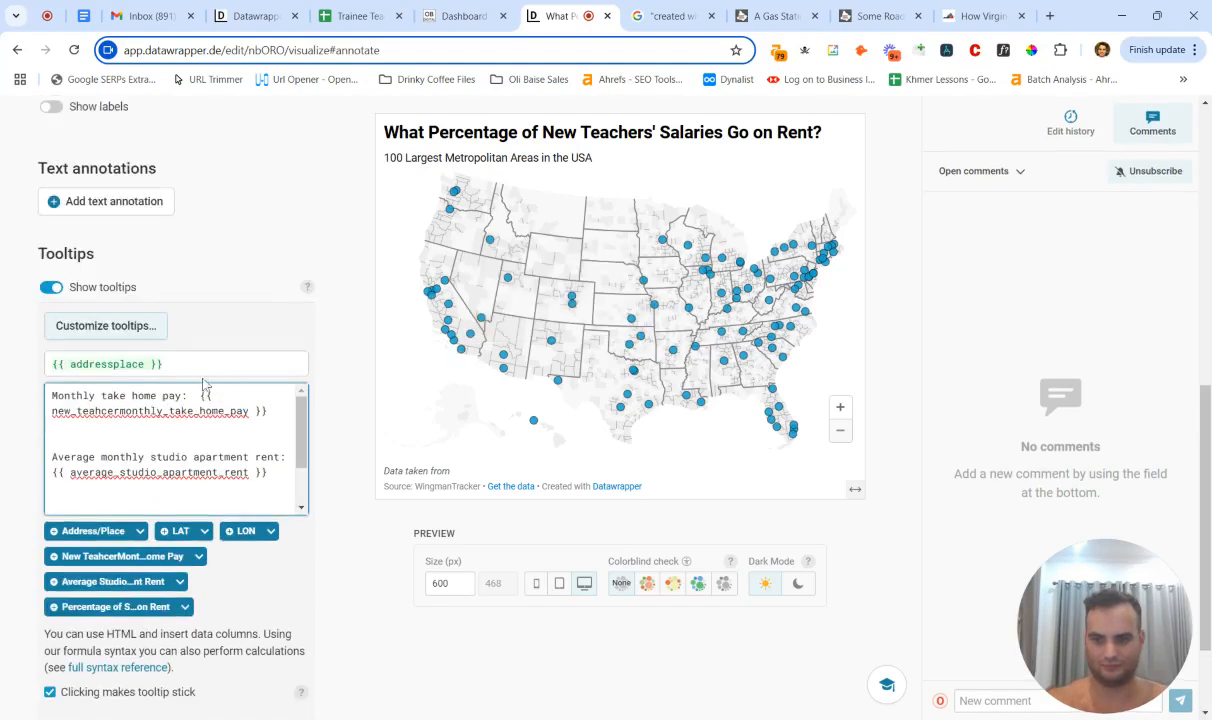
middle_click(142, 671)
left_click(607, 13)
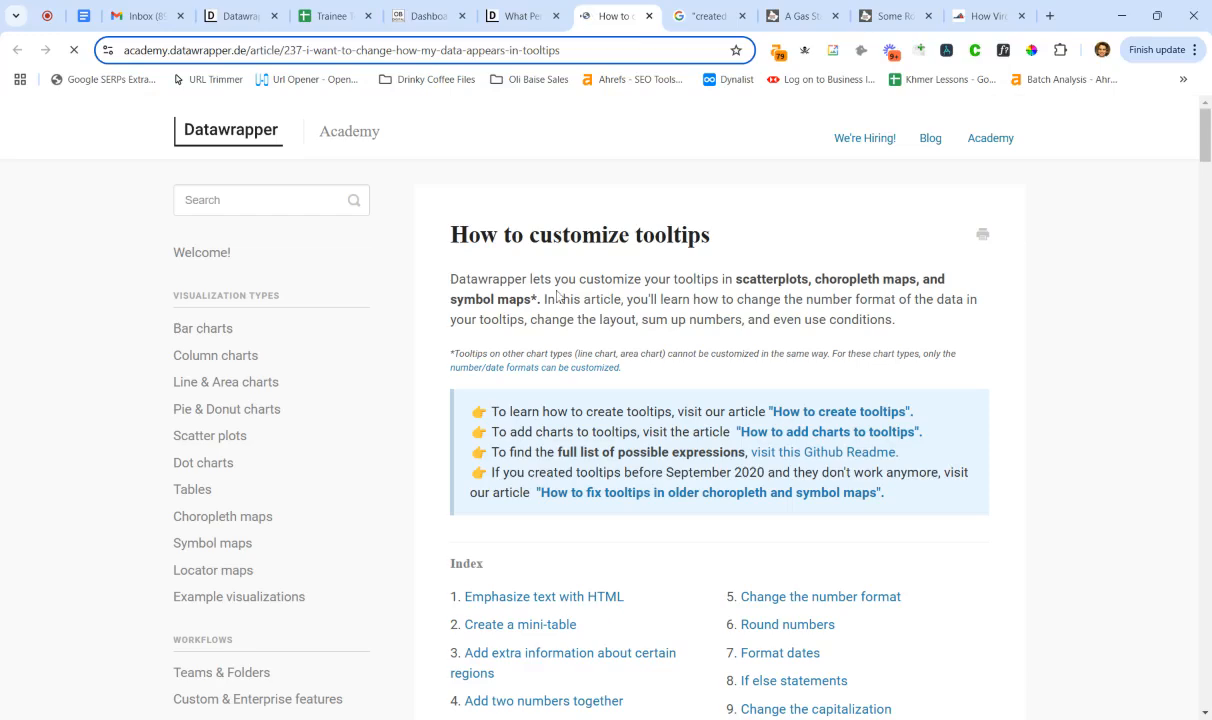
scroll(572, 246, "down", 4)
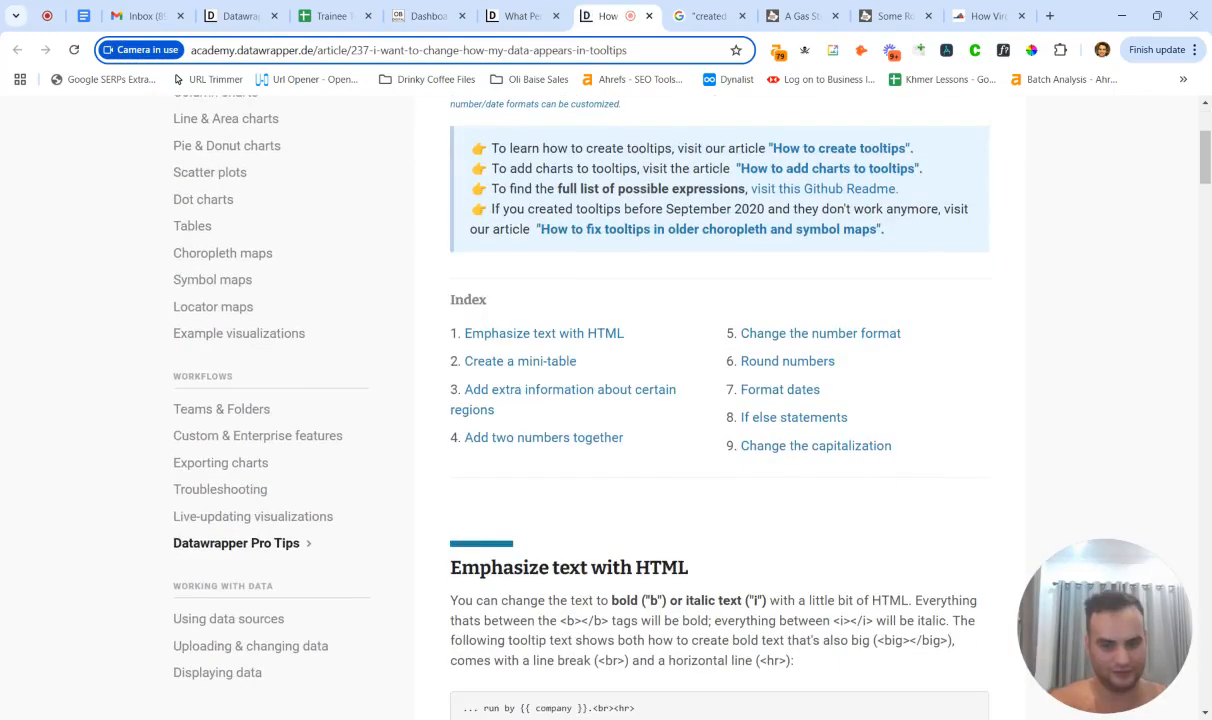
scroll(572, 246, "down", 2)
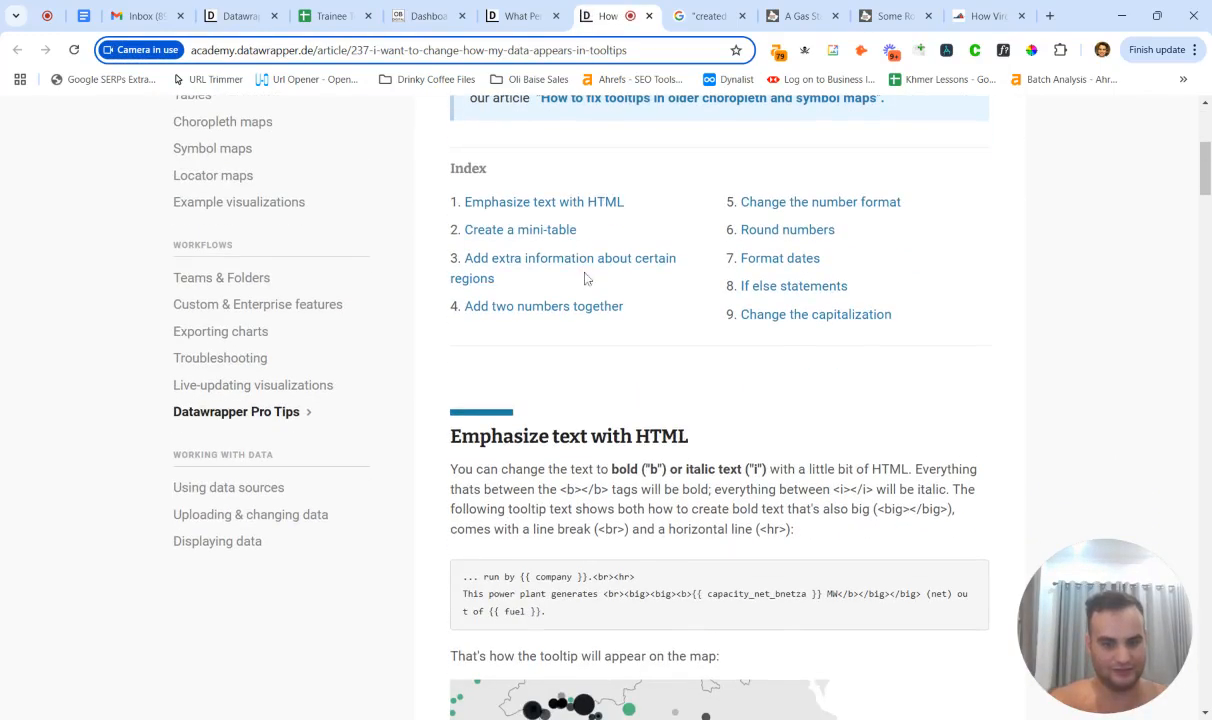
scroll(590, 270, "down", 2)
scroll(600, 286, "down", 2)
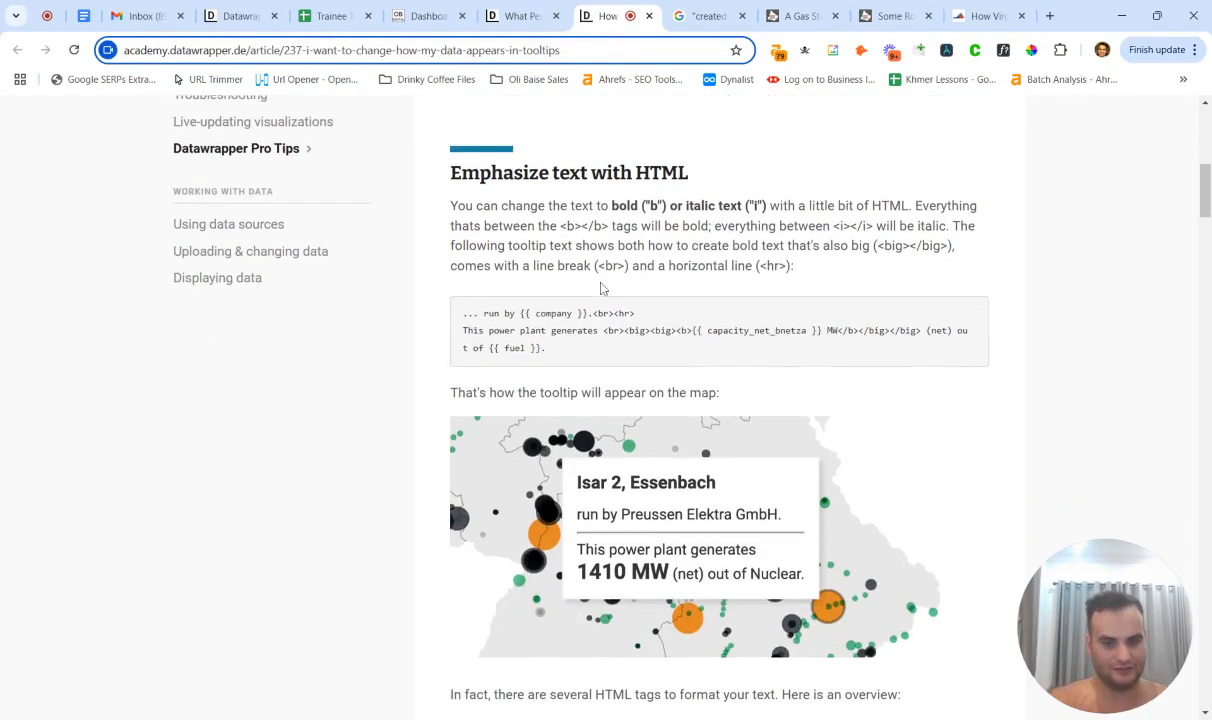
scroll(601, 288, "down", 4)
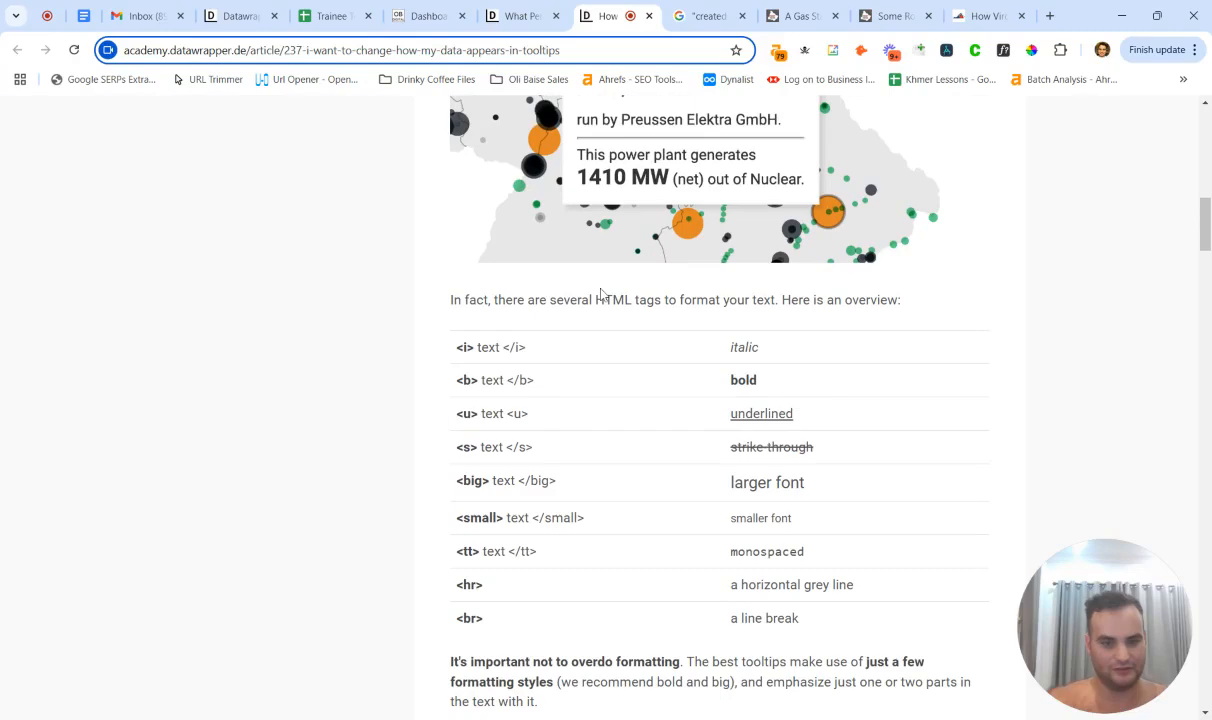
scroll(573, 280, "down", 1)
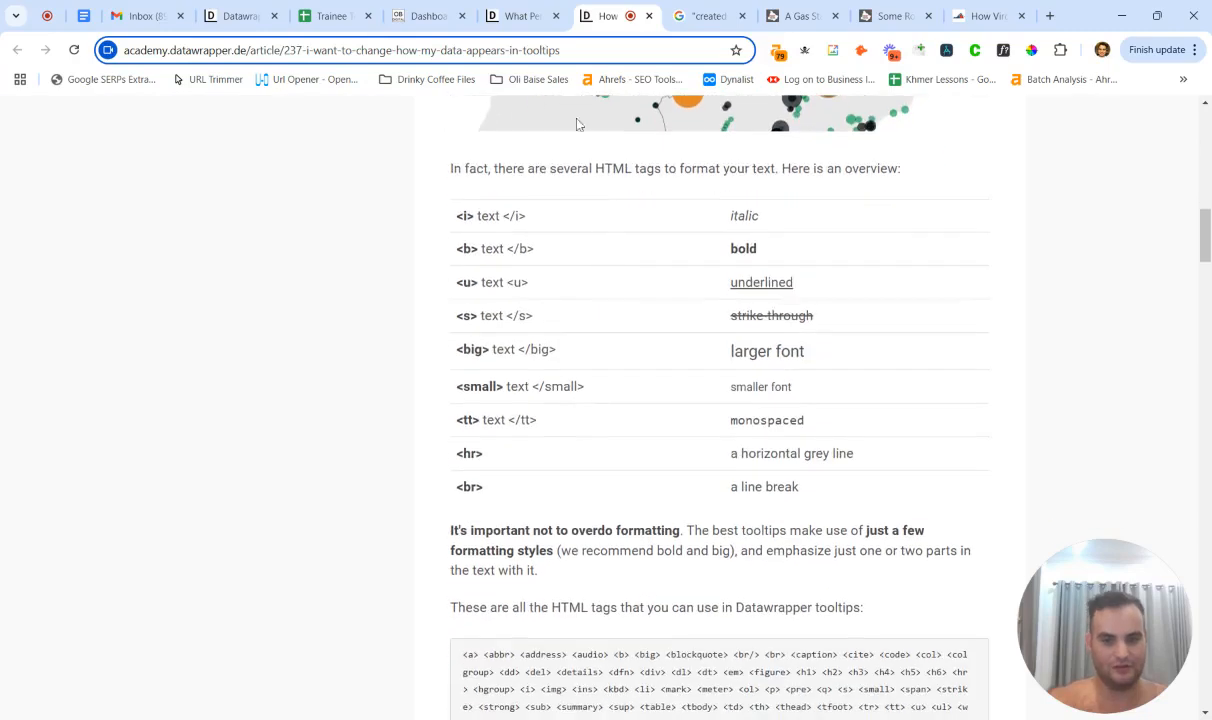
Step: Back in the map editor, insert a <br> tag after the take home pay entry and after the apartment rent entry in the tooltip body
left_click(500, 15)
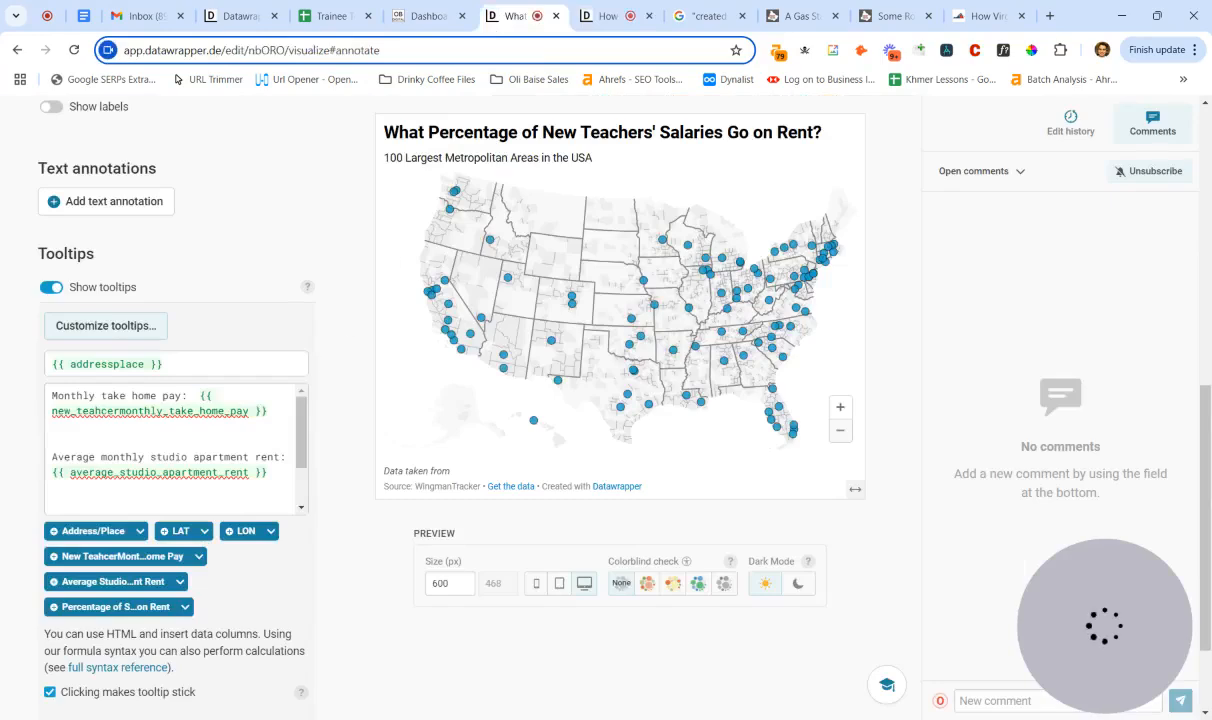
scroll(170, 523, "up", 4)
scroll(176, 484, "down", 5)
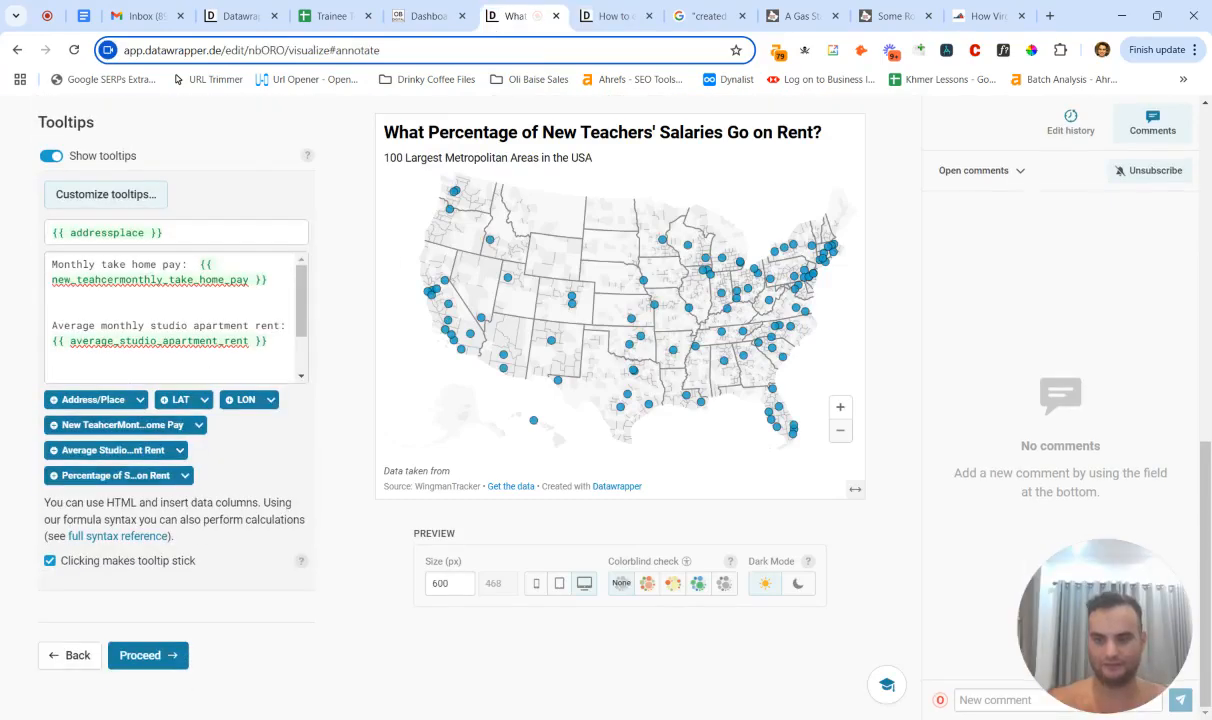
left_click(53, 309)
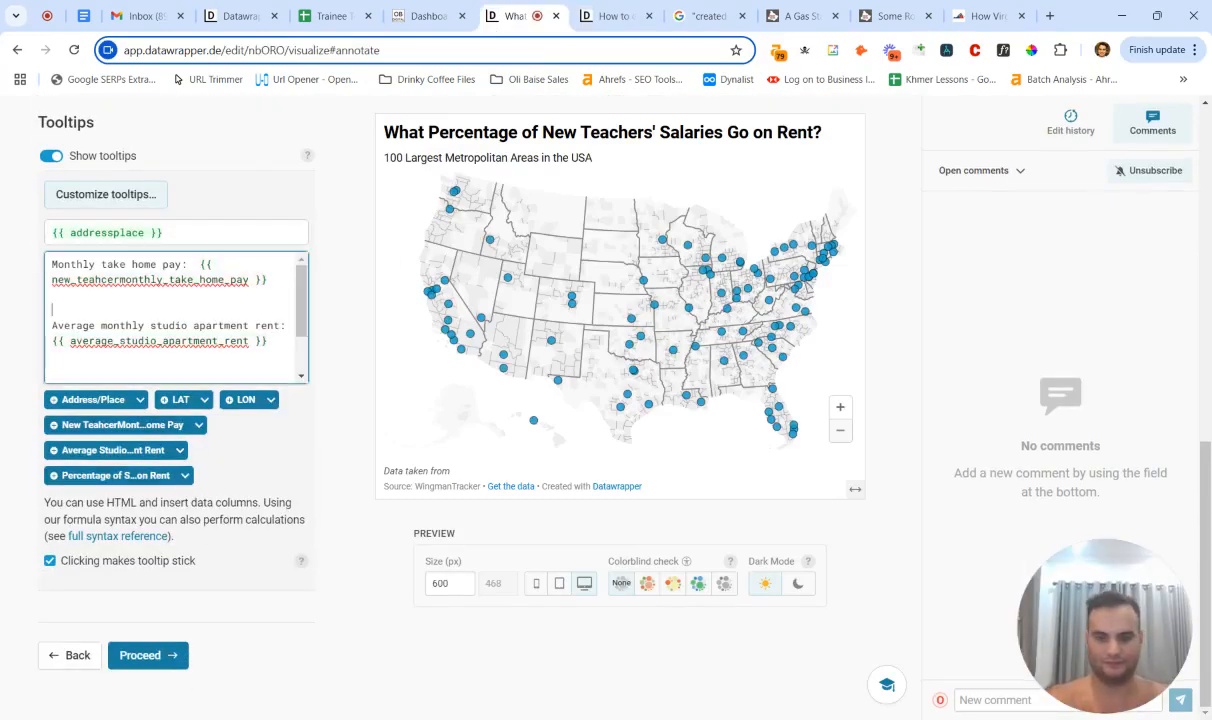
type("<b>")
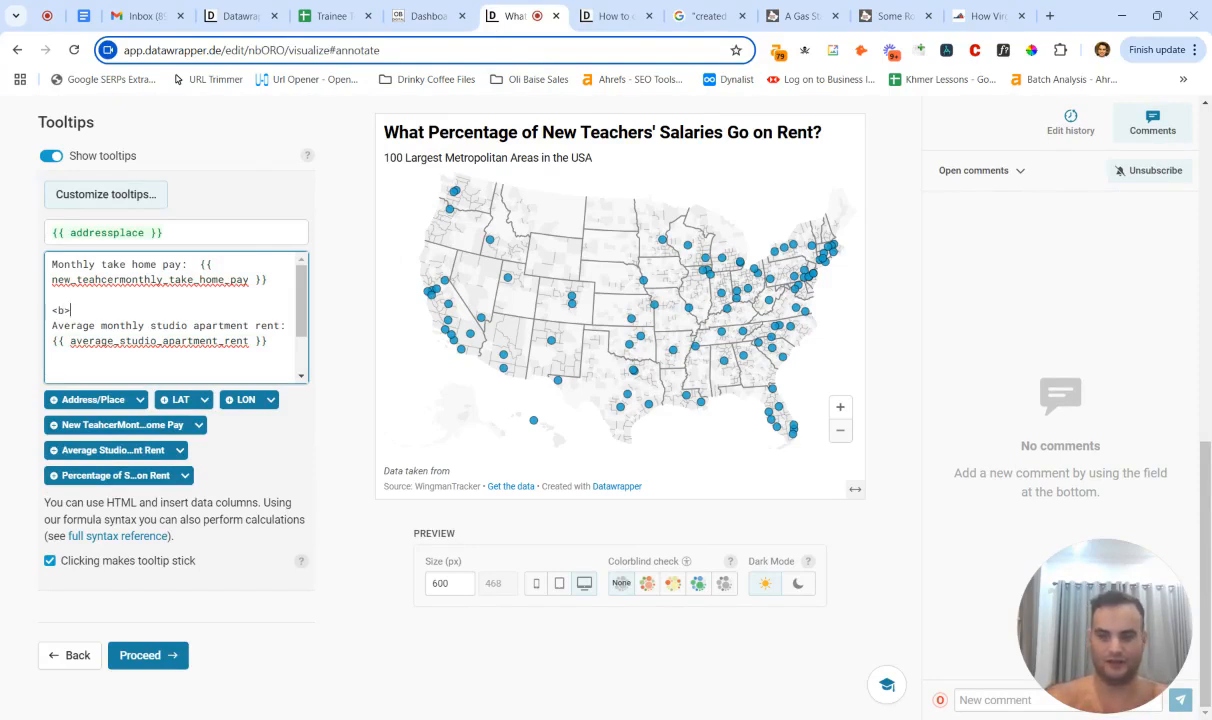
type("r")
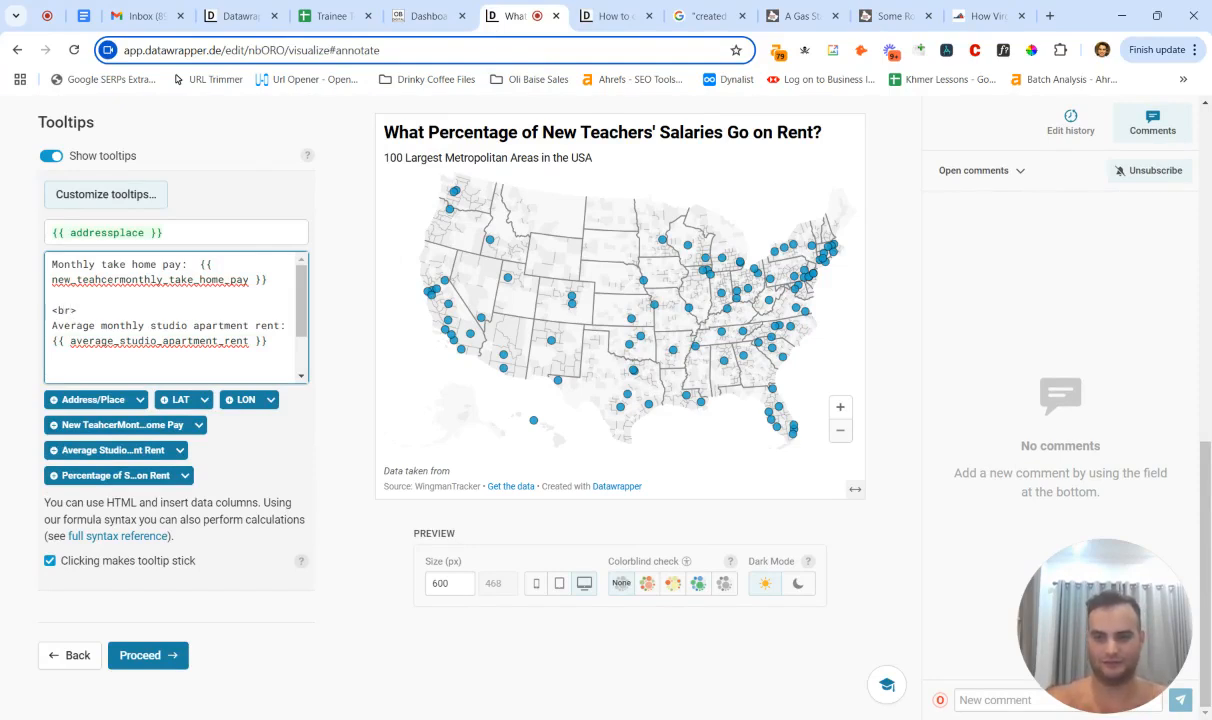
type("<ber")
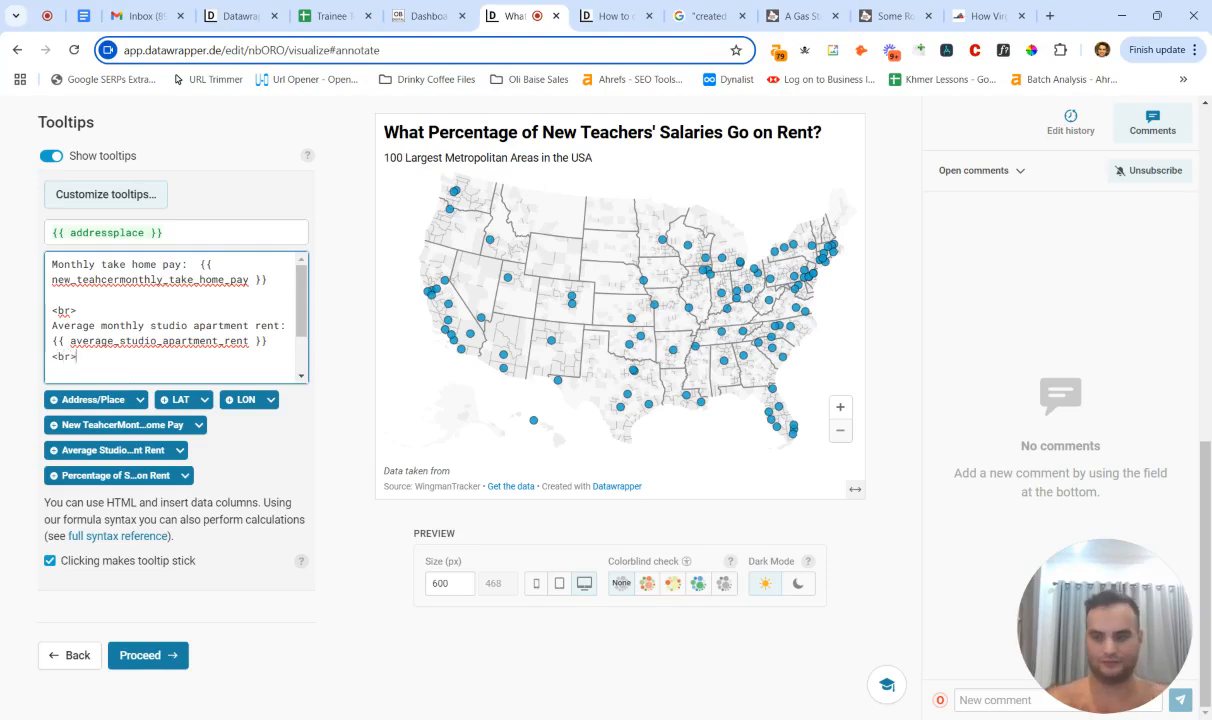
type("Percentage of salary that goes on rent: {{ percentage_of_salary_that_goes_on_rent }}%")
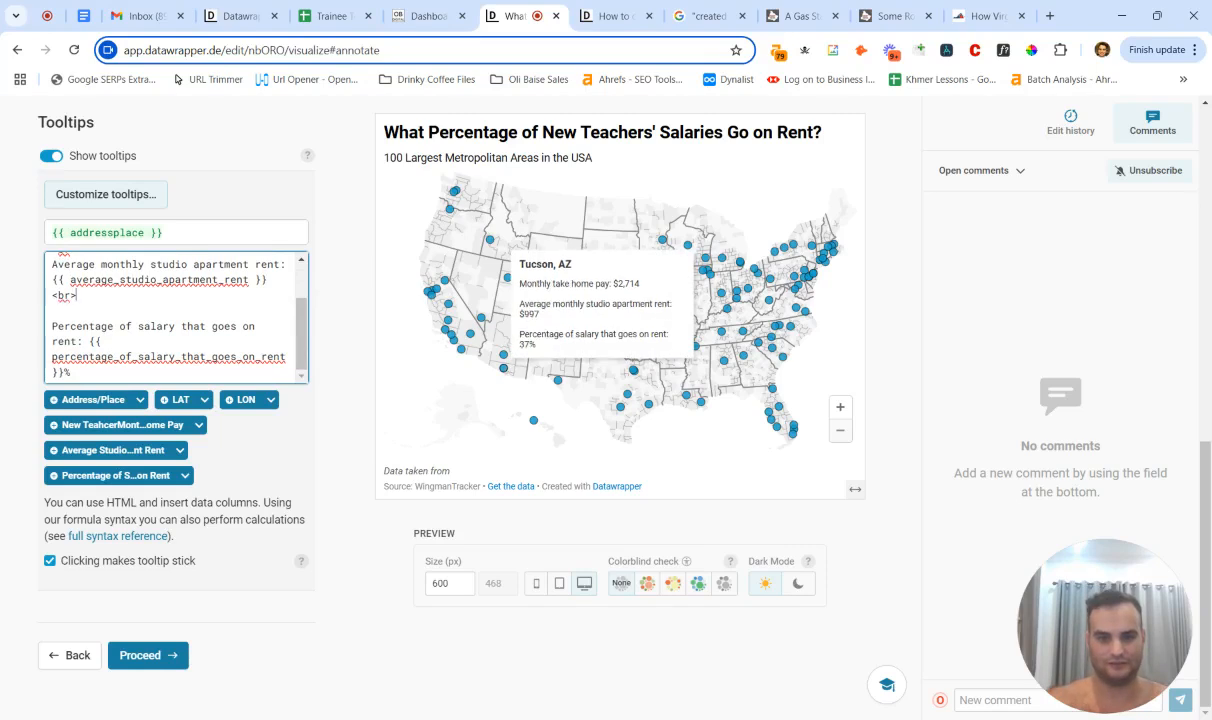
Step: Capitalize the take home pay label in the tooltip body as "Monthly Take Home Pay:"
scroll(72, 279, "up", 2)
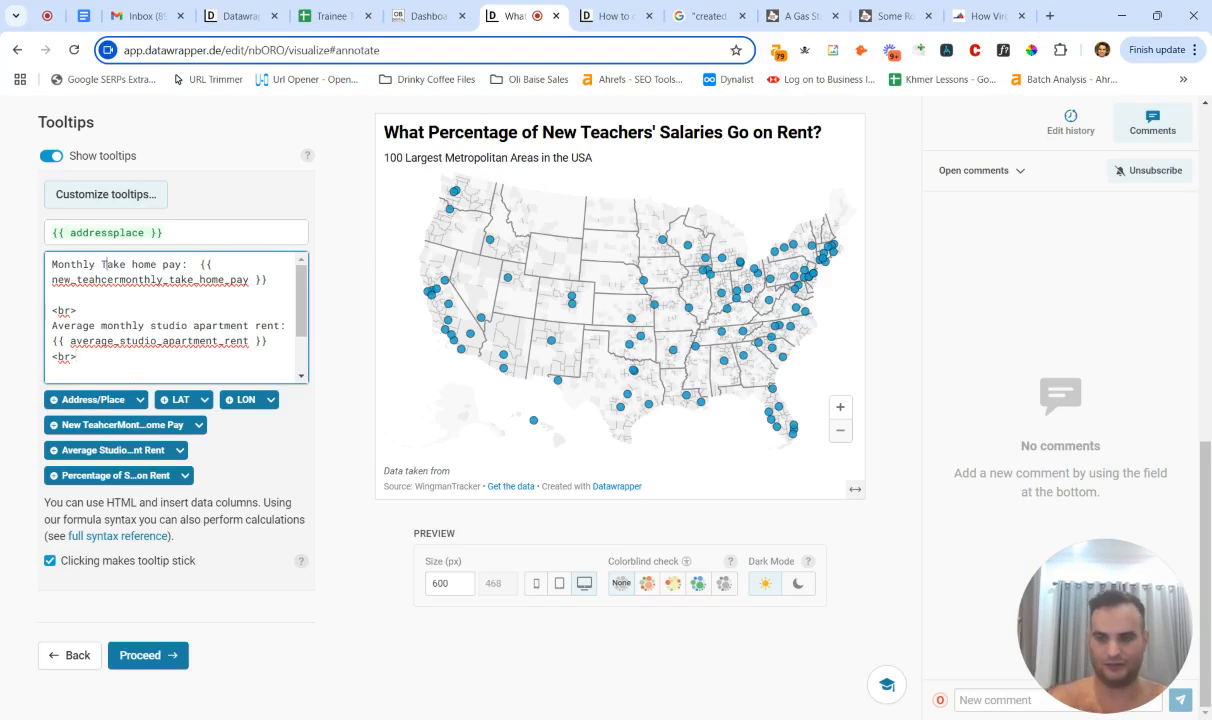
key("shift+Left")
key("Left")
key("Delete")
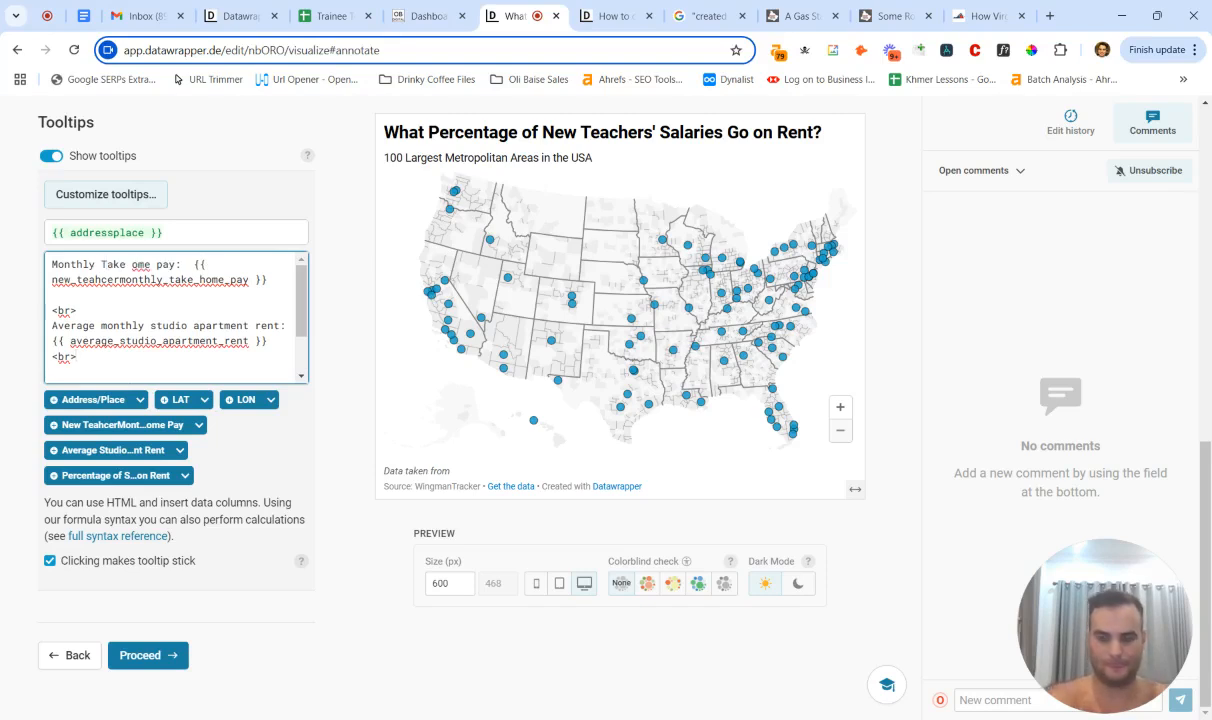
type("H")
key("Right")
key("Right")
key("BackSpace")
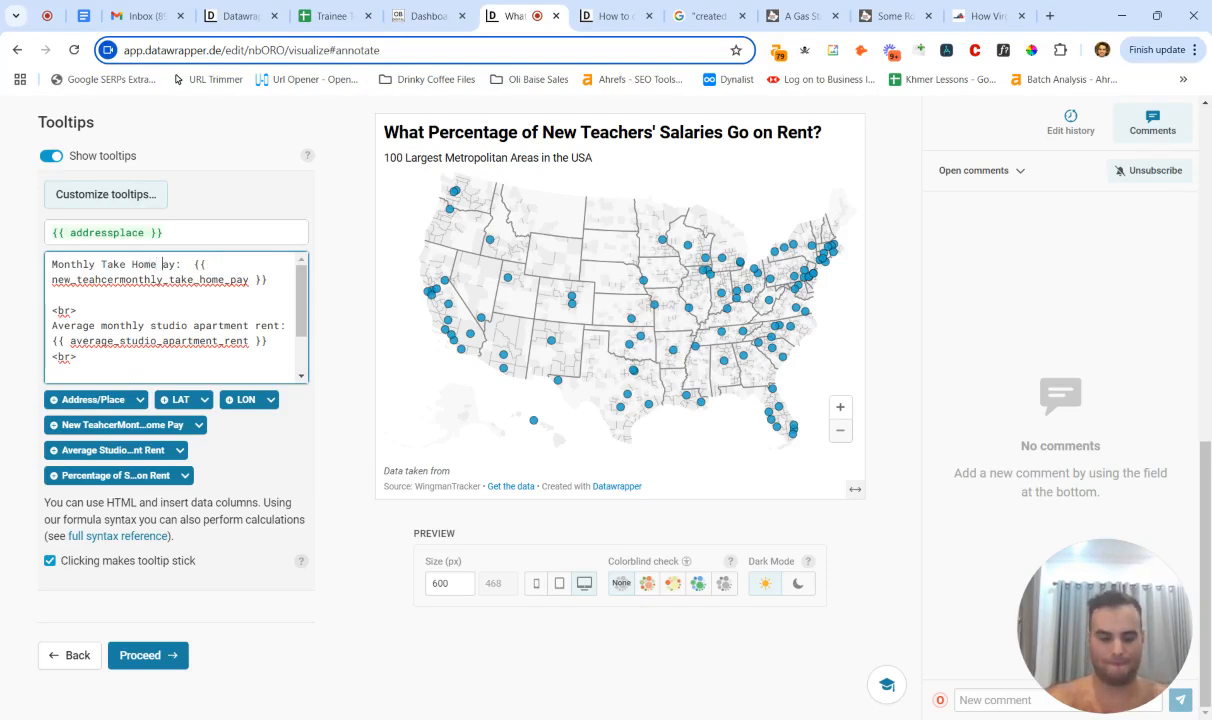
type("P")
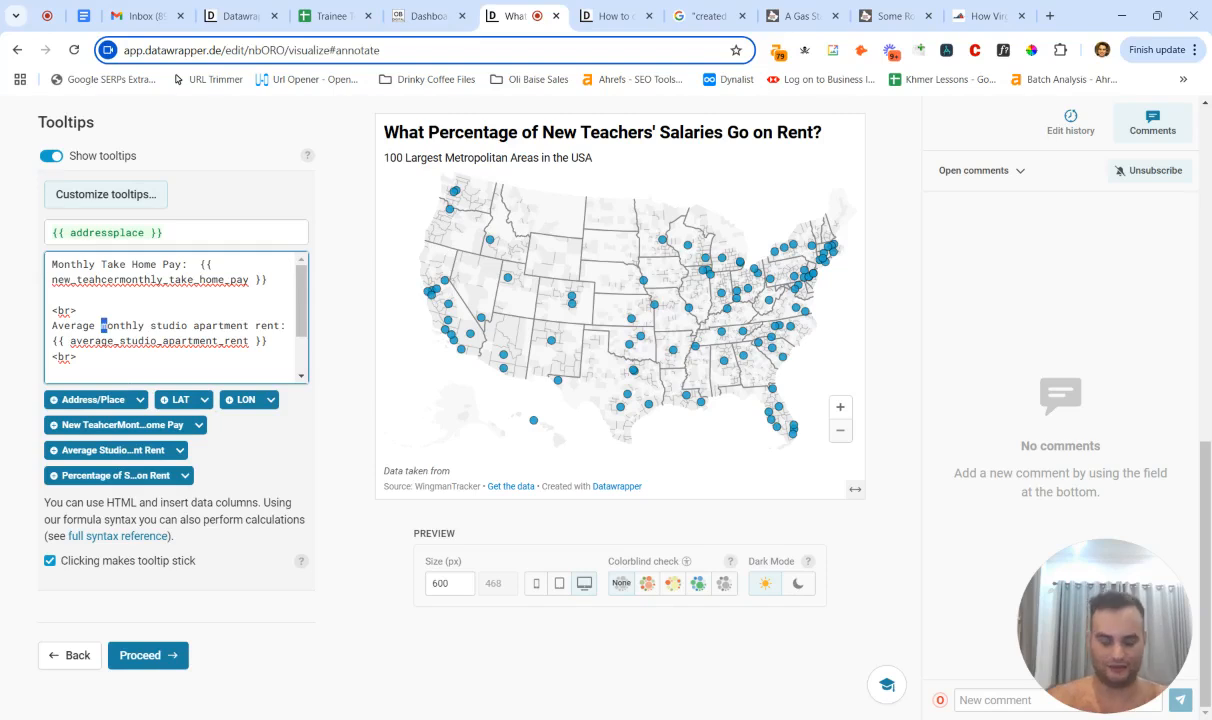
Step: Capitalize the rent label in the tooltip body as "Average Monthly Studio Apartment Rent:"
type("M")
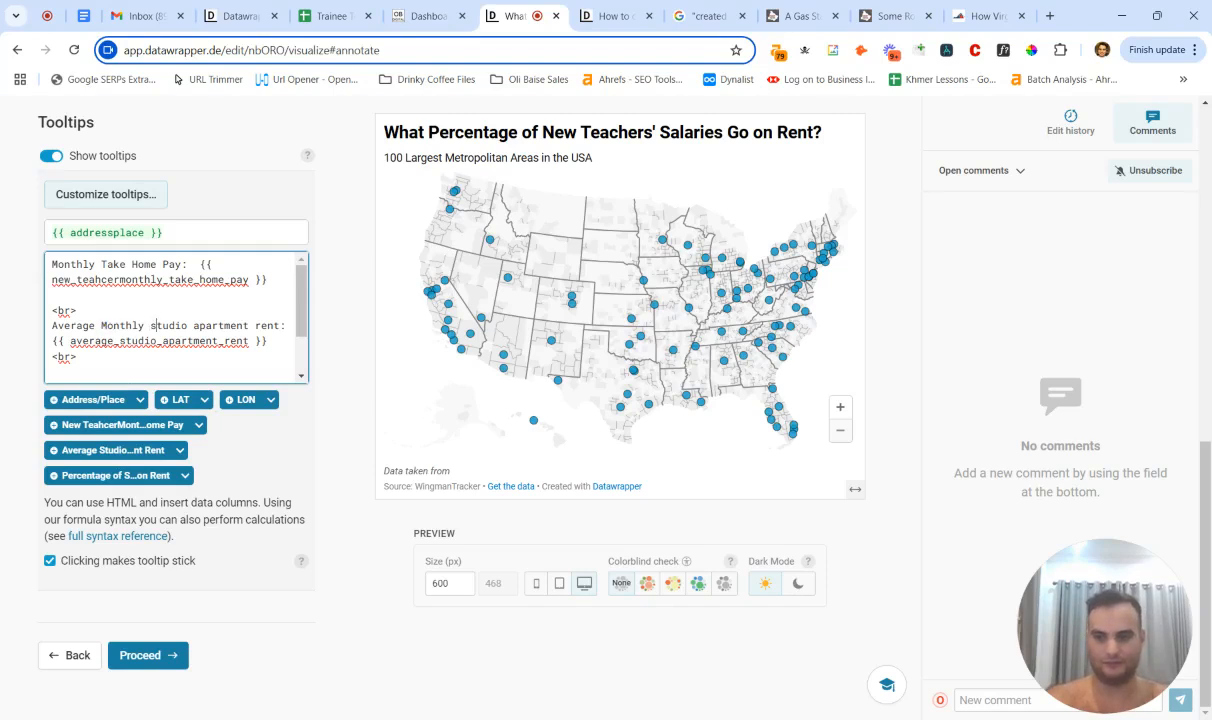
key("BackSpace")
type("S")
key("Delete")
type("A")
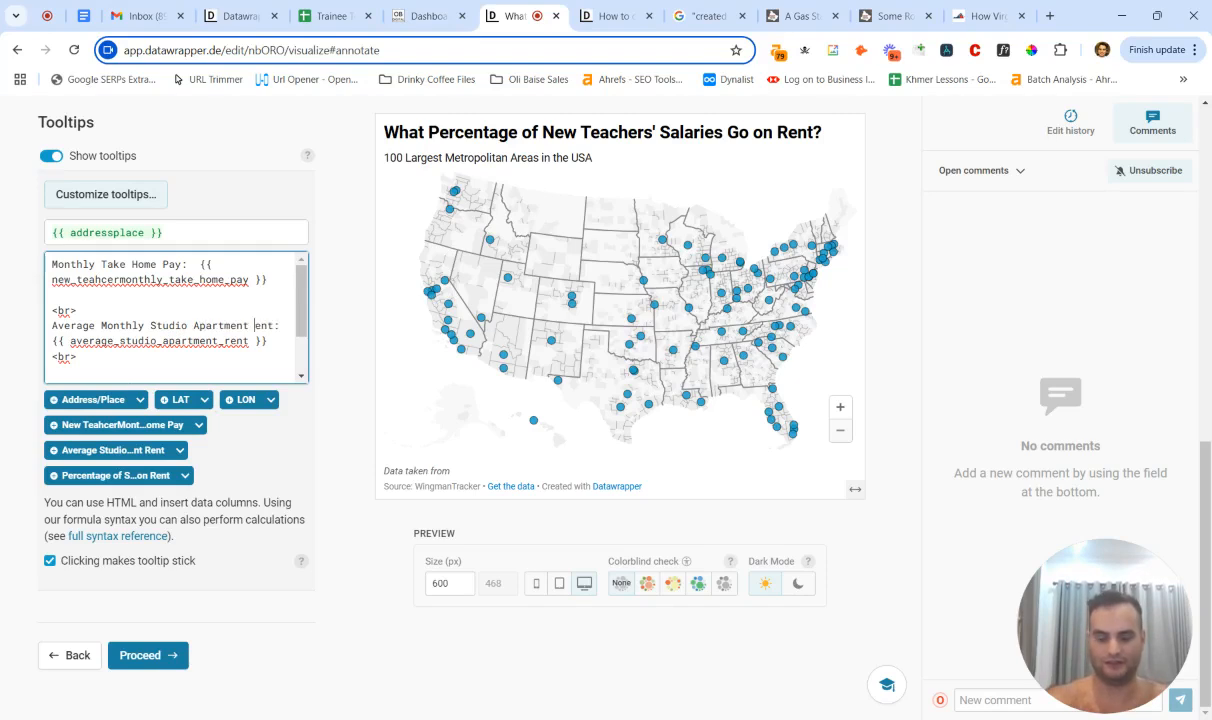
type("R")
Step: Capitalize the percentage label as "Percentage of Salary That Goes On Rent:" and preview the tooltips on the map's southwestern symbols
scroll(175, 315, "down", 1)
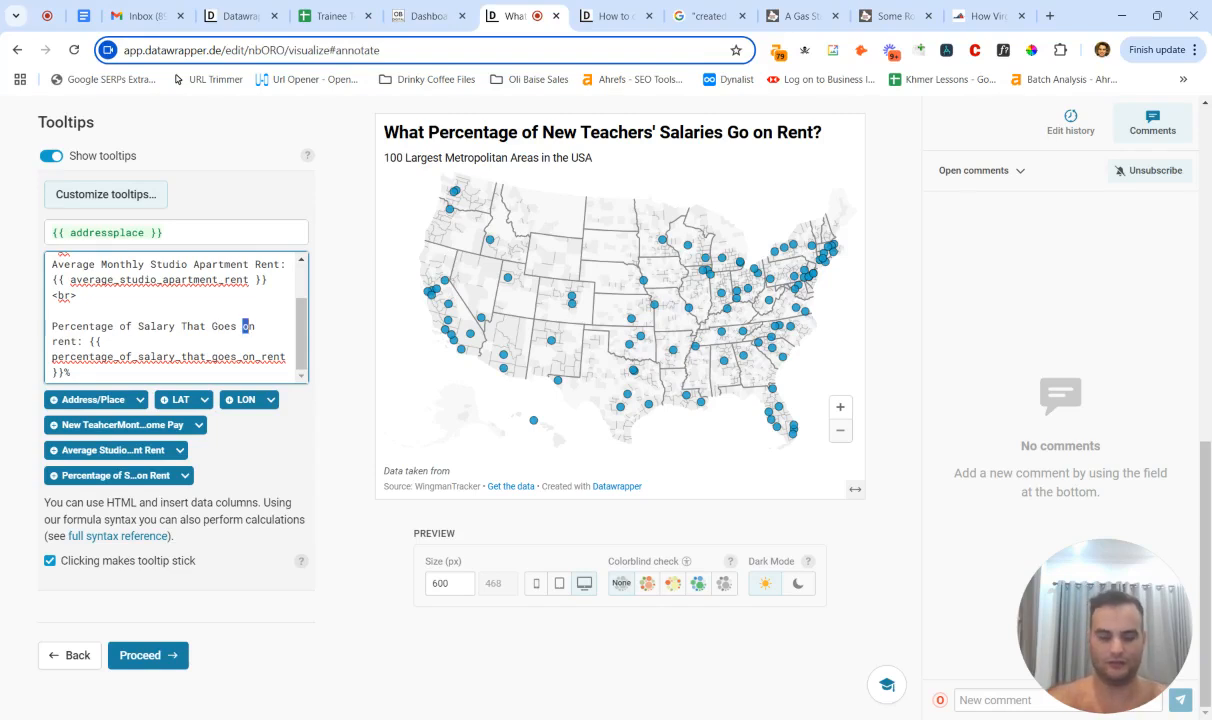
type("O")
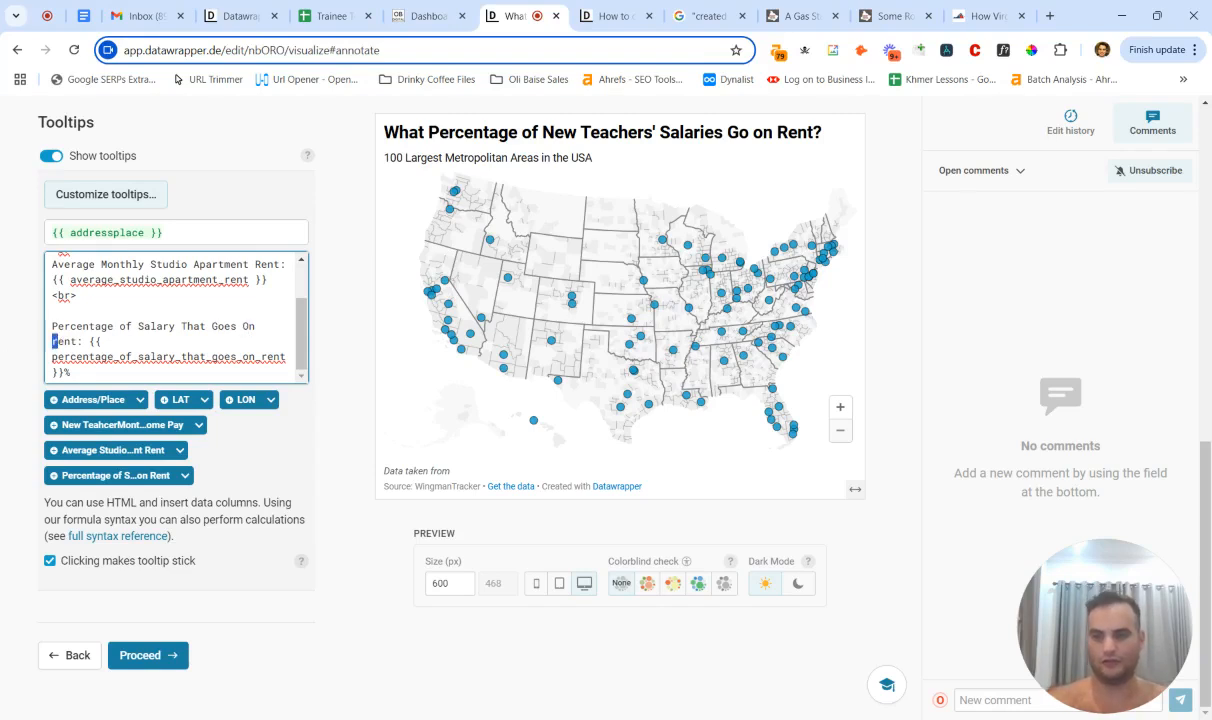
left_click(504, 360)
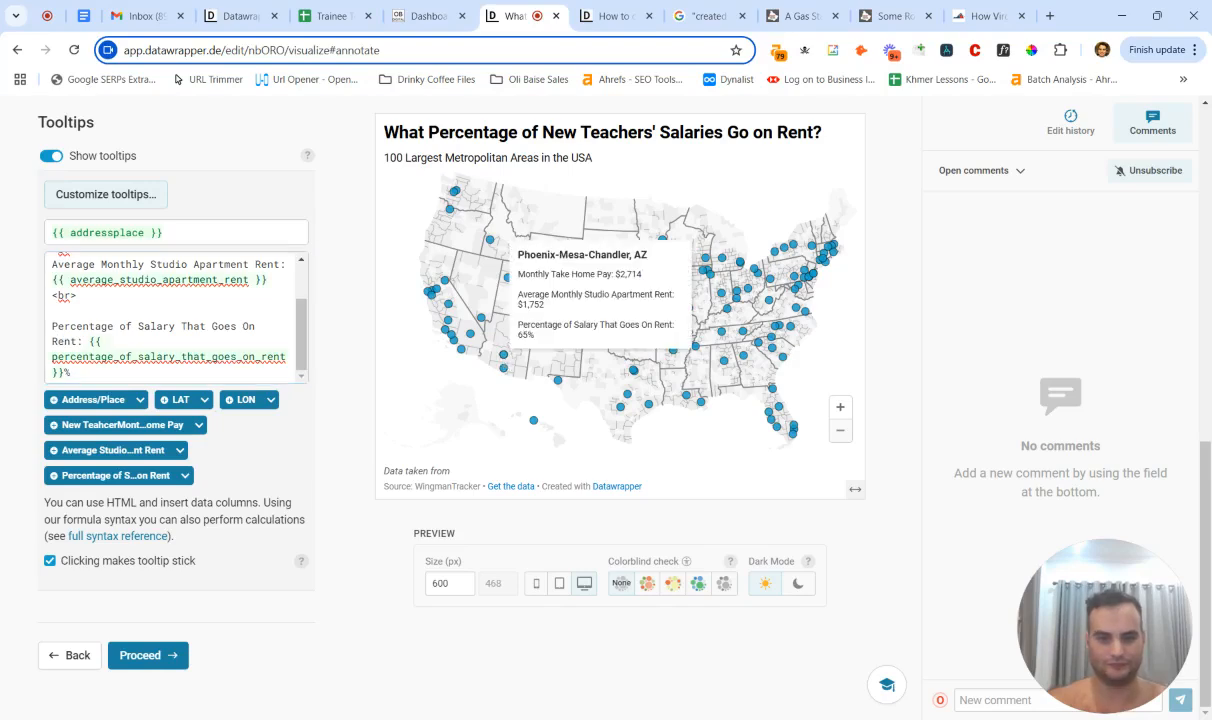
mouse_move(483, 320)
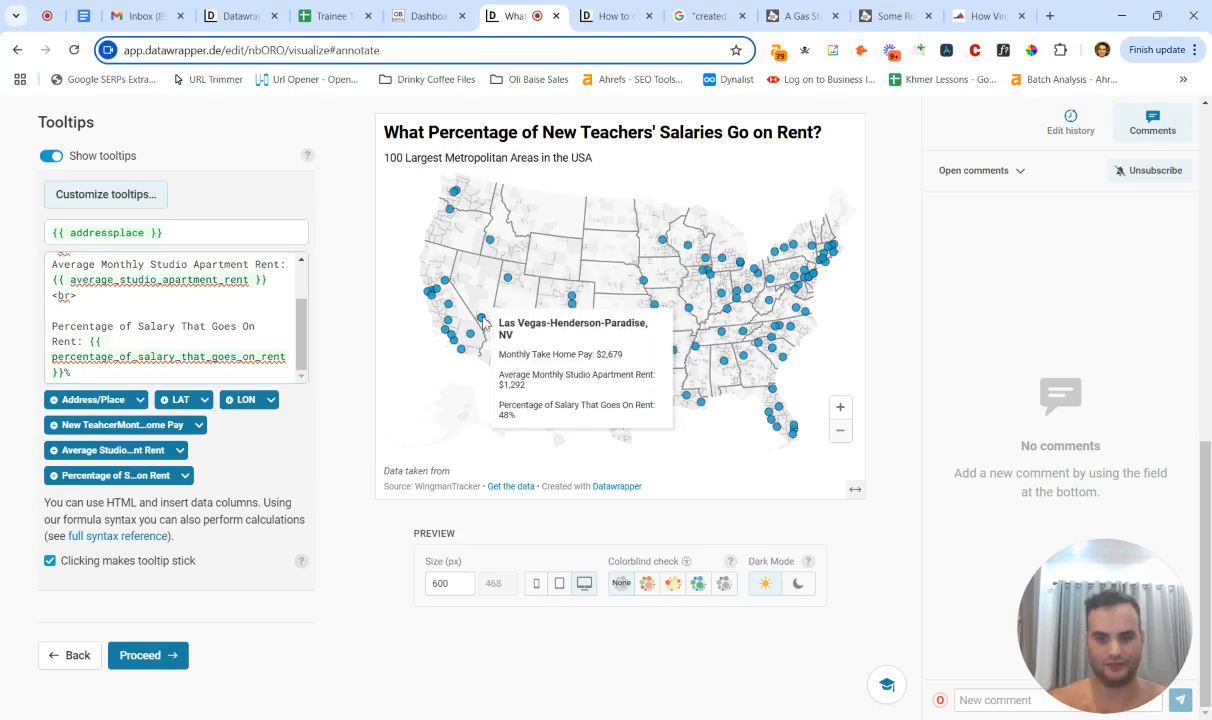
Step: Return to the Refine settings and color the map symbols by the percentage of salary that goes on rent column
scroll(232, 585, "up", 10)
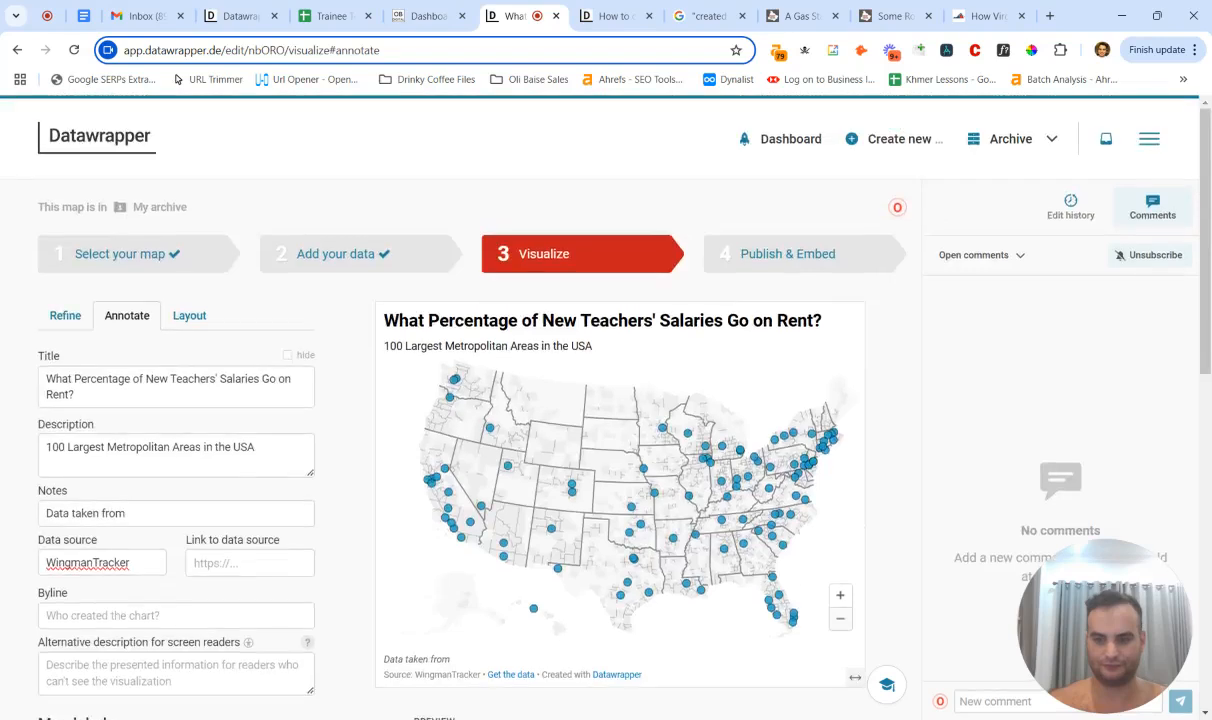
left_click(66, 318)
scroll(180, 380, "down", 2)
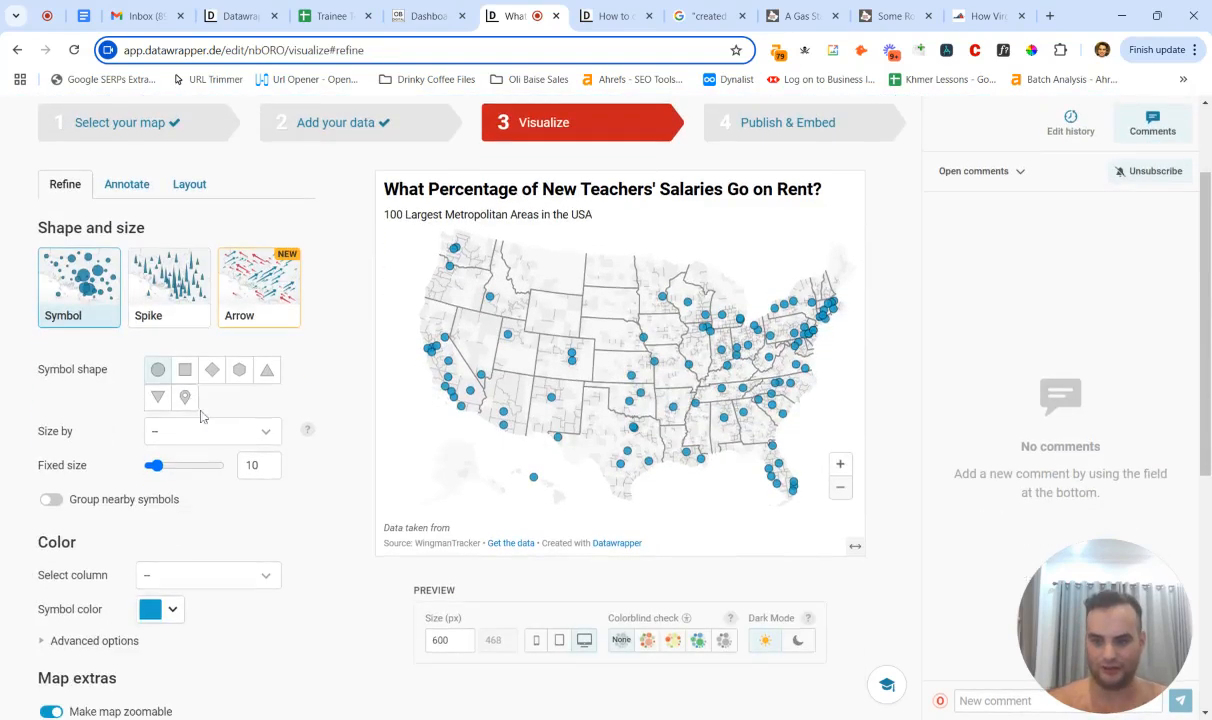
mouse_move(511, 340)
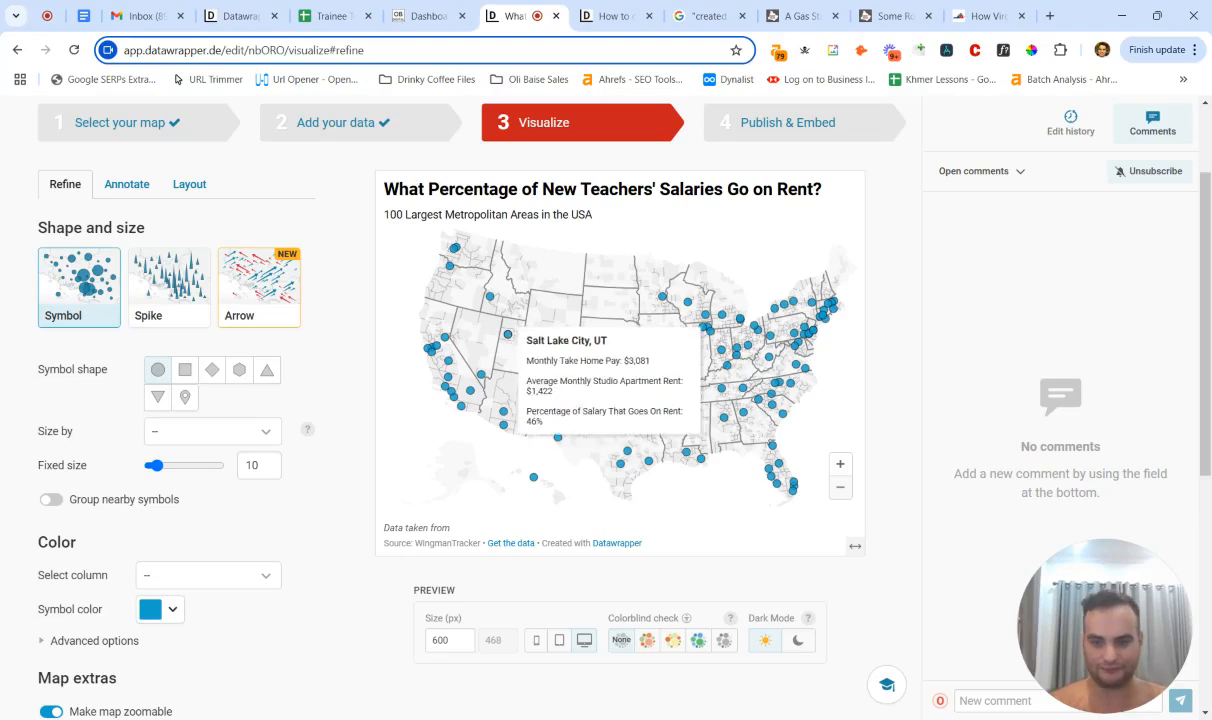
left_click_drag(1147, 638, 985, 610)
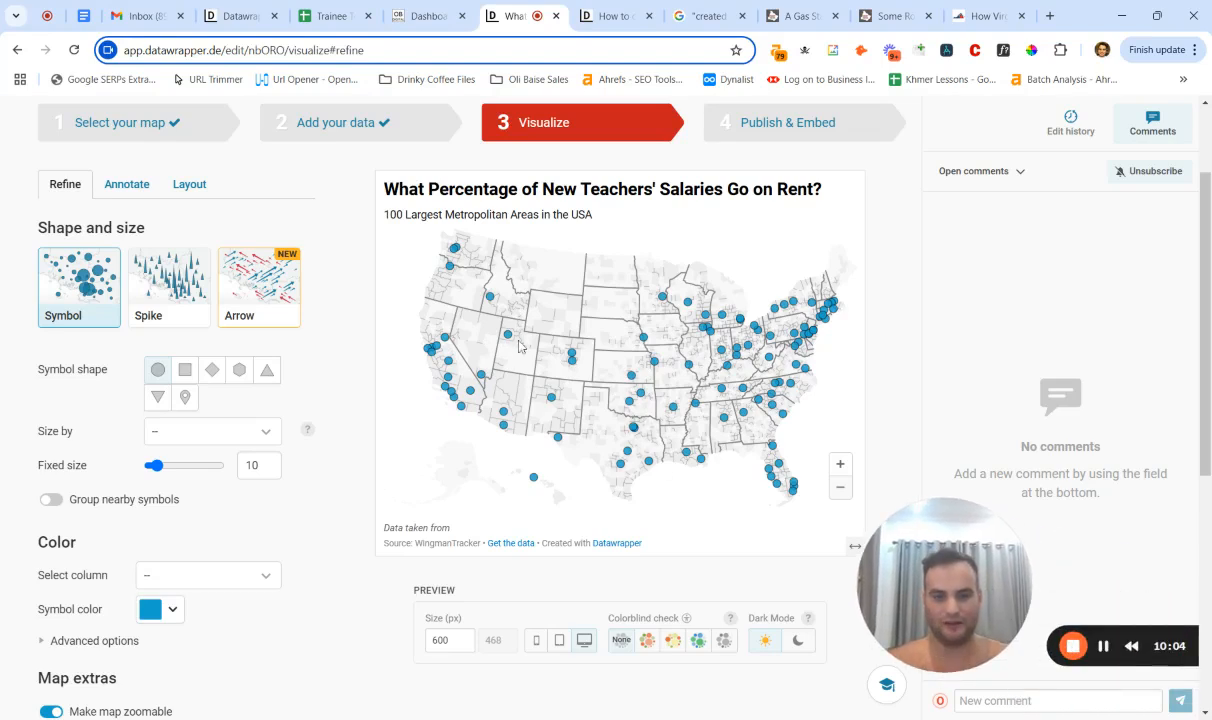
mouse_move(509, 341)
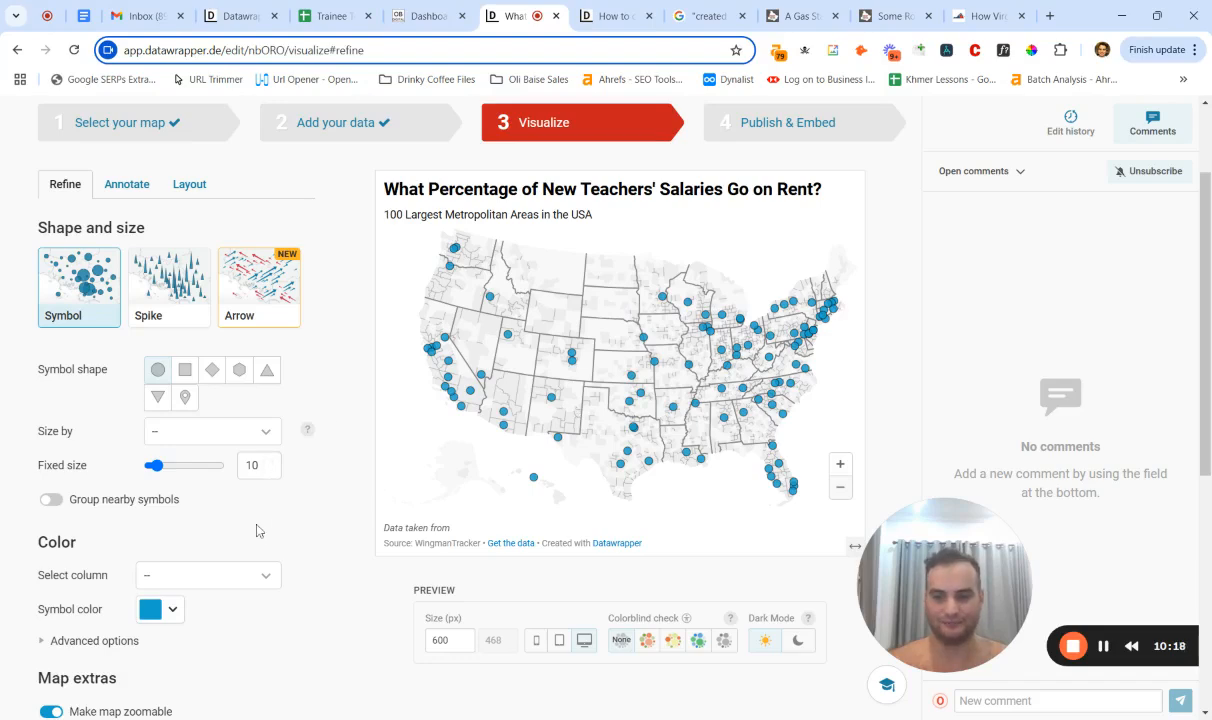
scroll(240, 510, "down", 3)
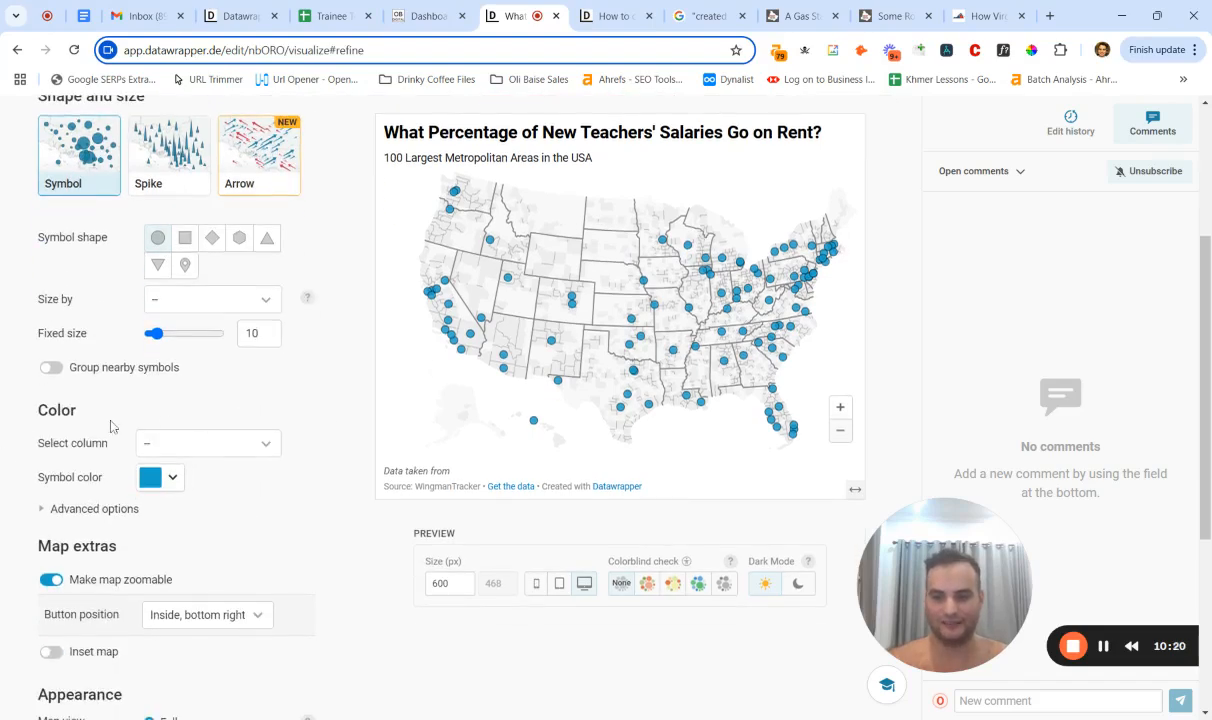
scroll(102, 362, "up", 5)
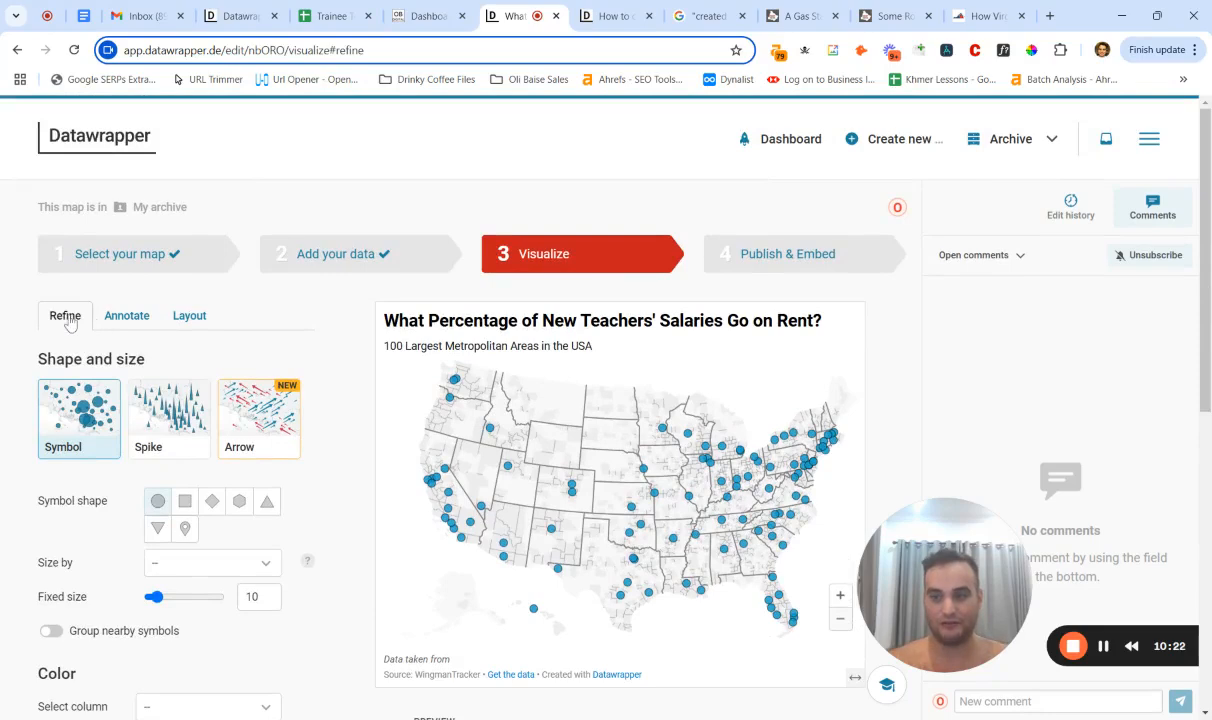
scroll(75, 300, "down", 5)
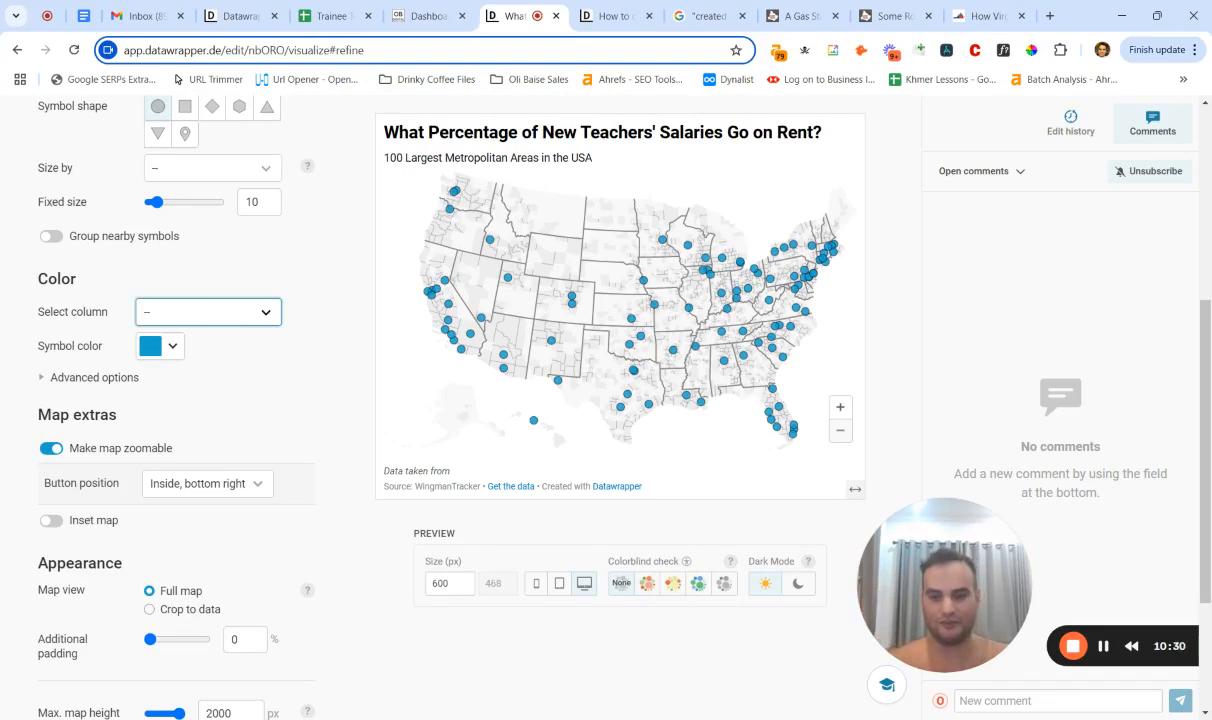
left_click(214, 386)
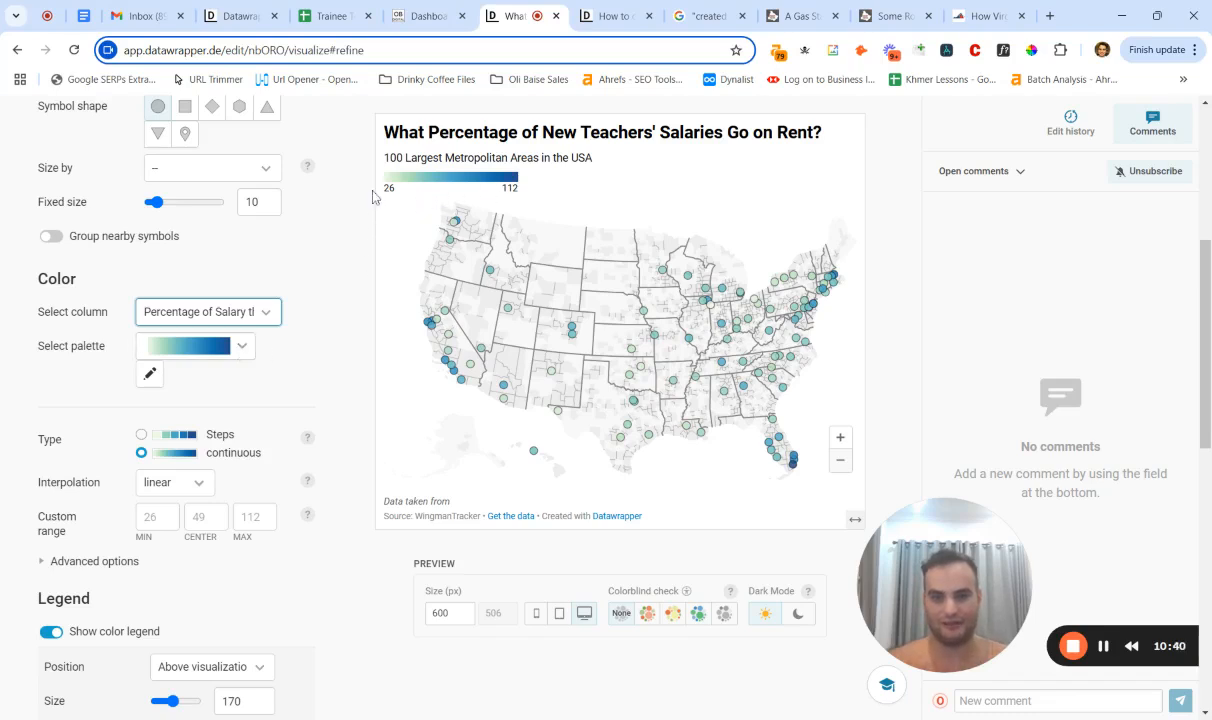
Step: Apply the yellow-orange-purple color palette to the symbols and check the tooltips of differently colored metropolitan areas
left_click(235, 346)
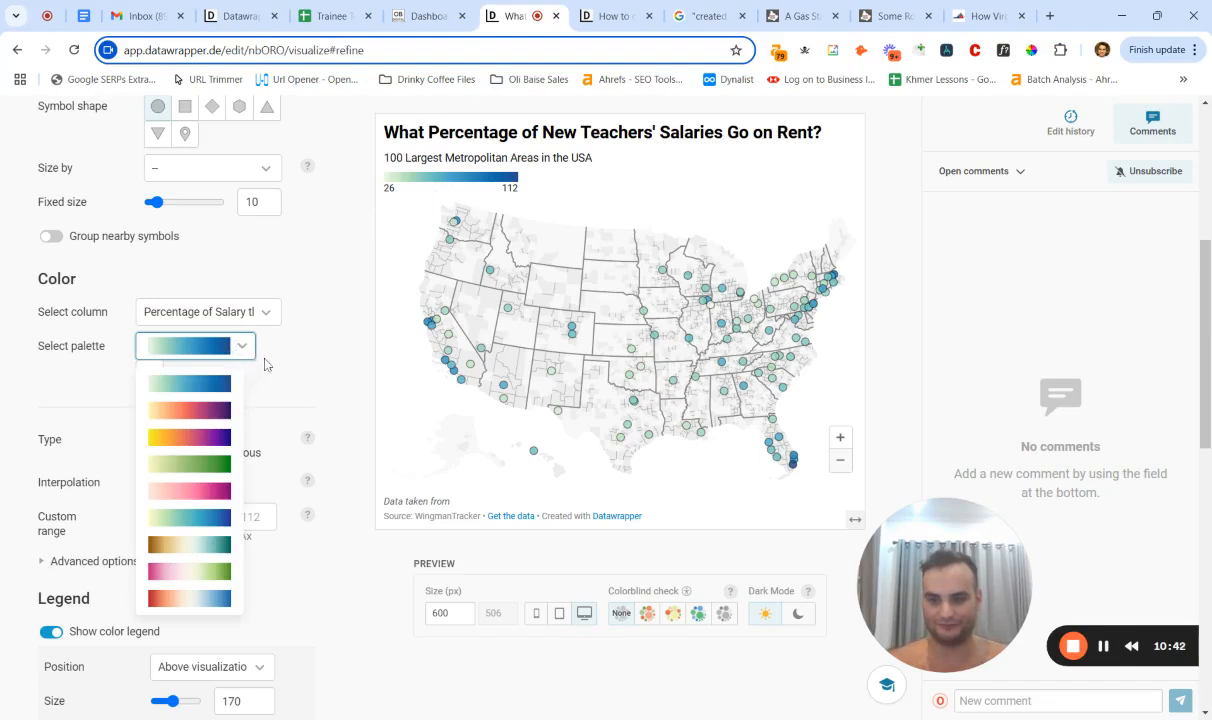
left_click(208, 408)
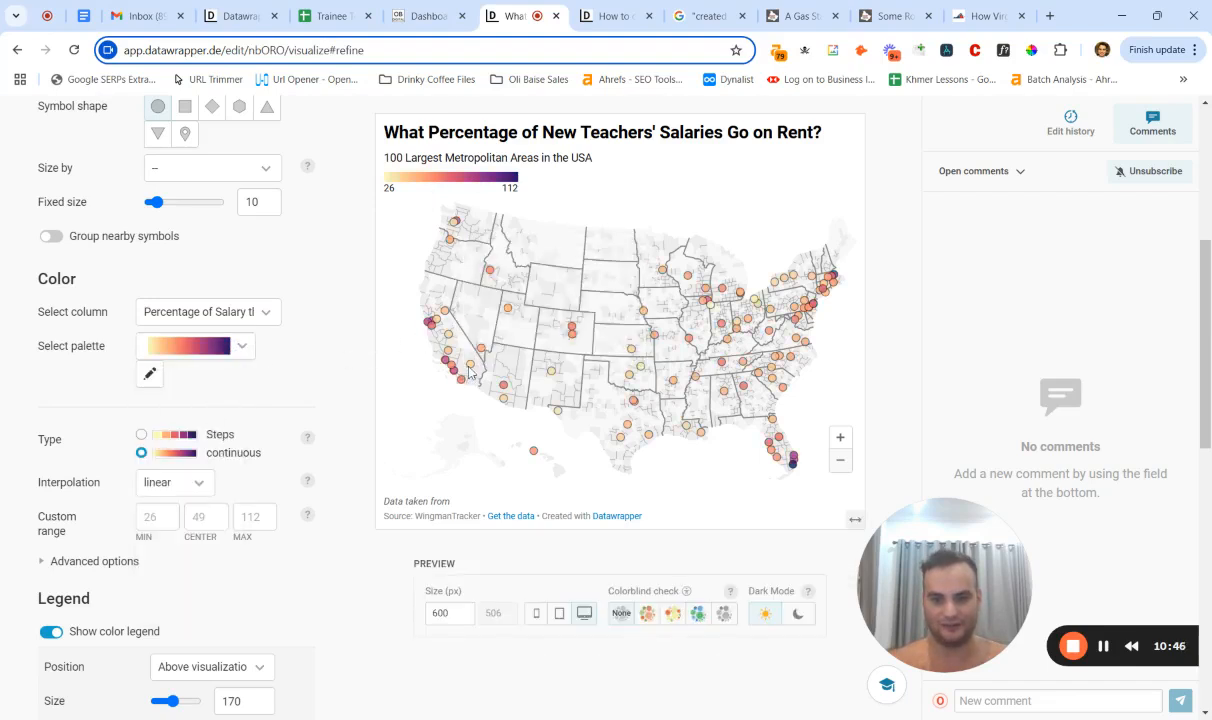
mouse_move(472, 374)
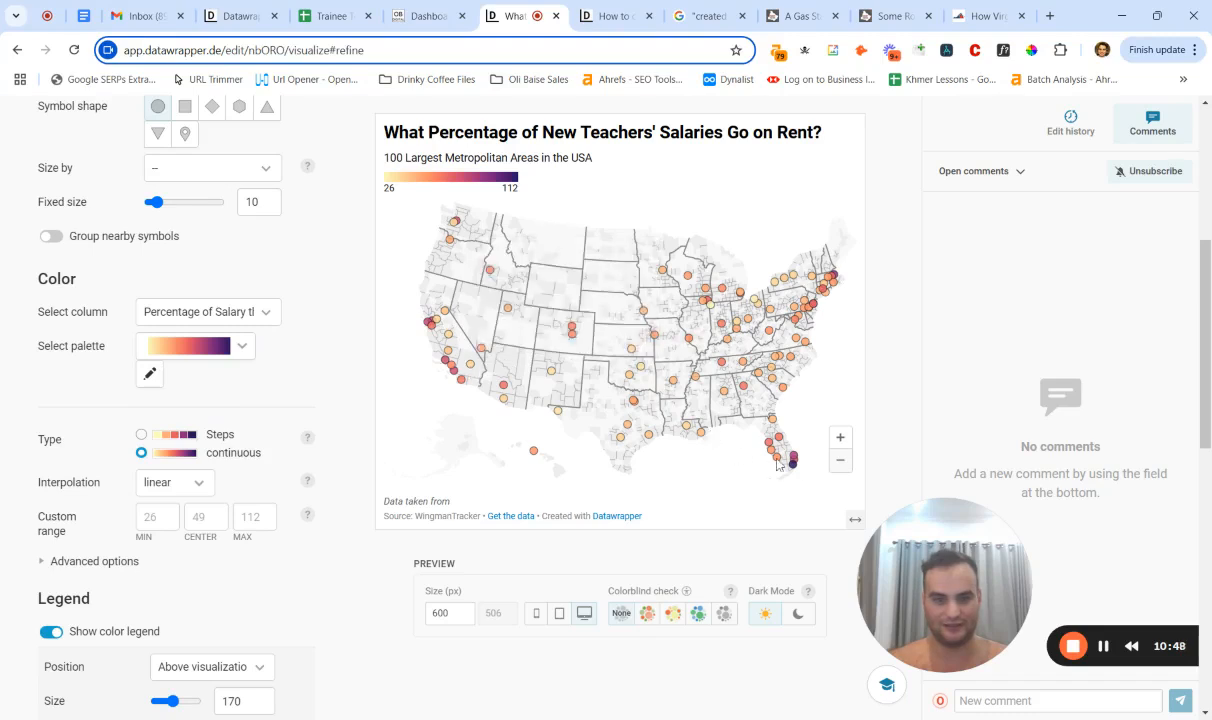
mouse_move(797, 467)
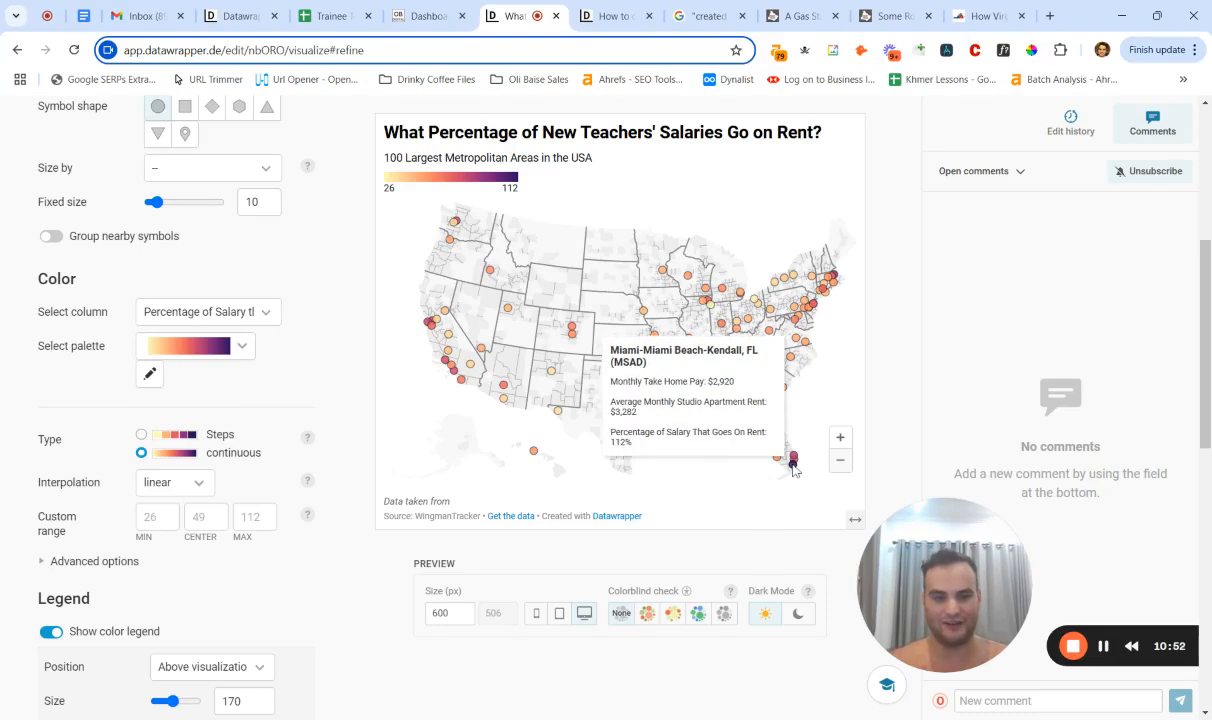
mouse_move(553, 376)
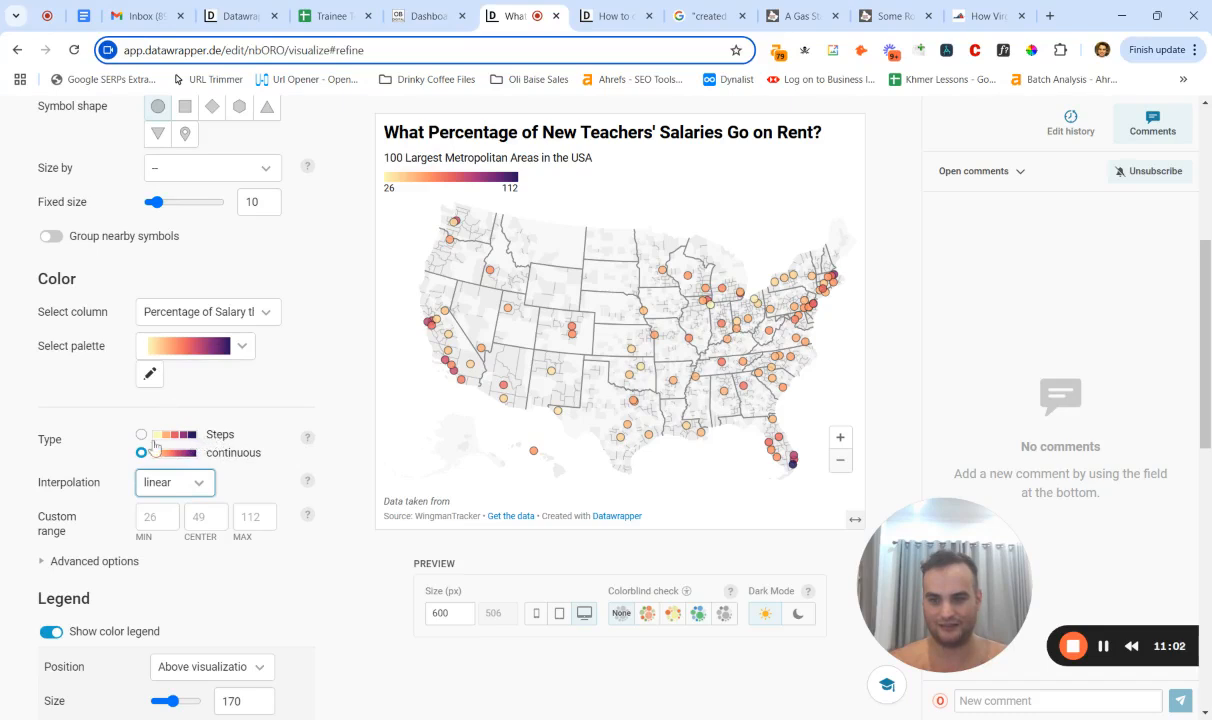
Step: Open the gradient editor of the selected palette and review its color stops
left_click(218, 352)
left_click(40, 388)
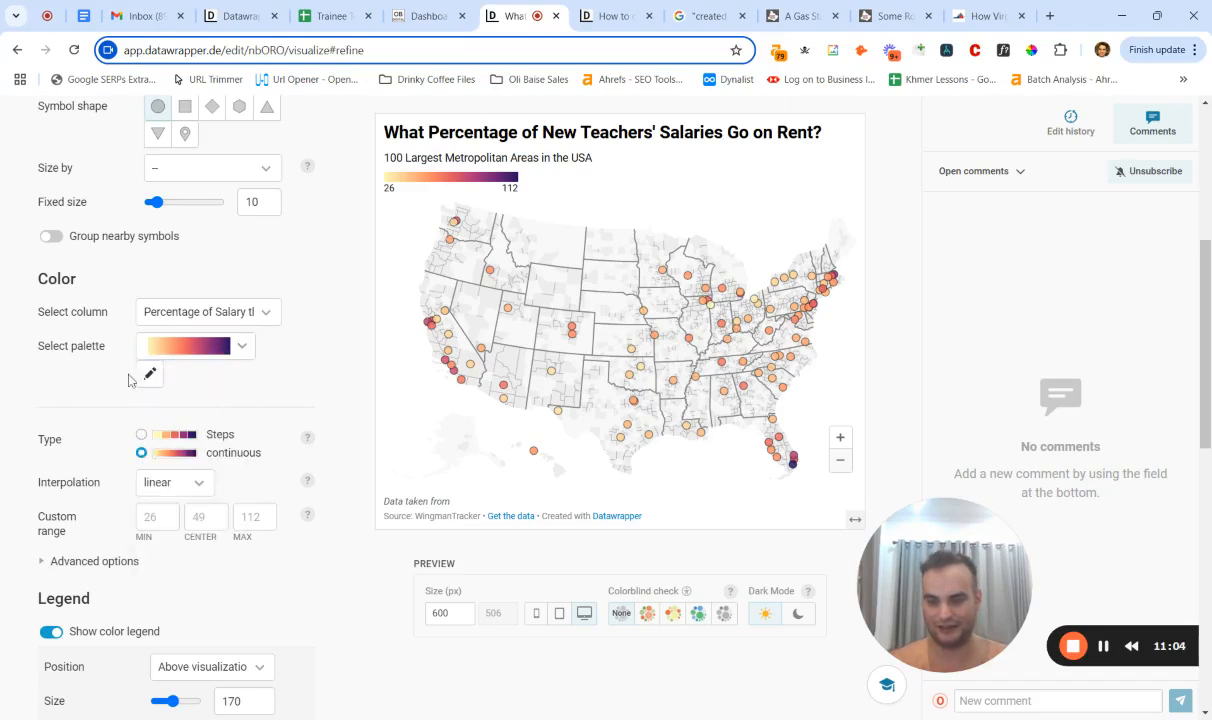
left_click(150, 373)
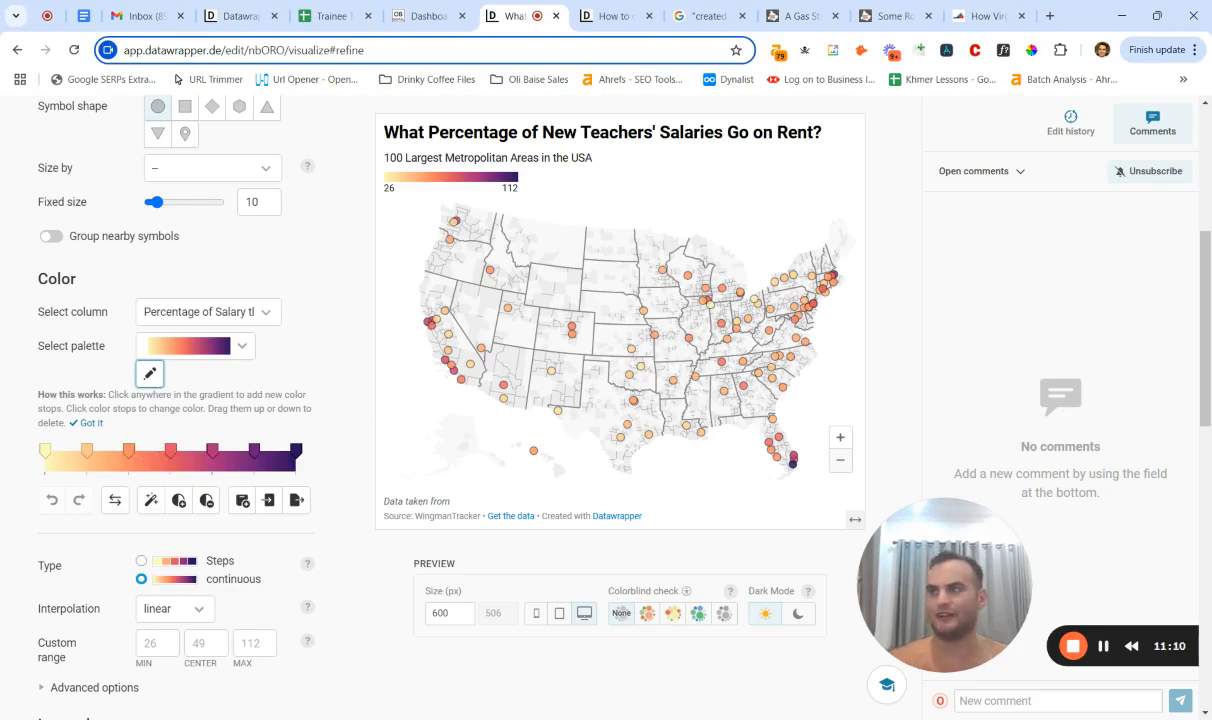
scroll(381, 428, "up", 5)
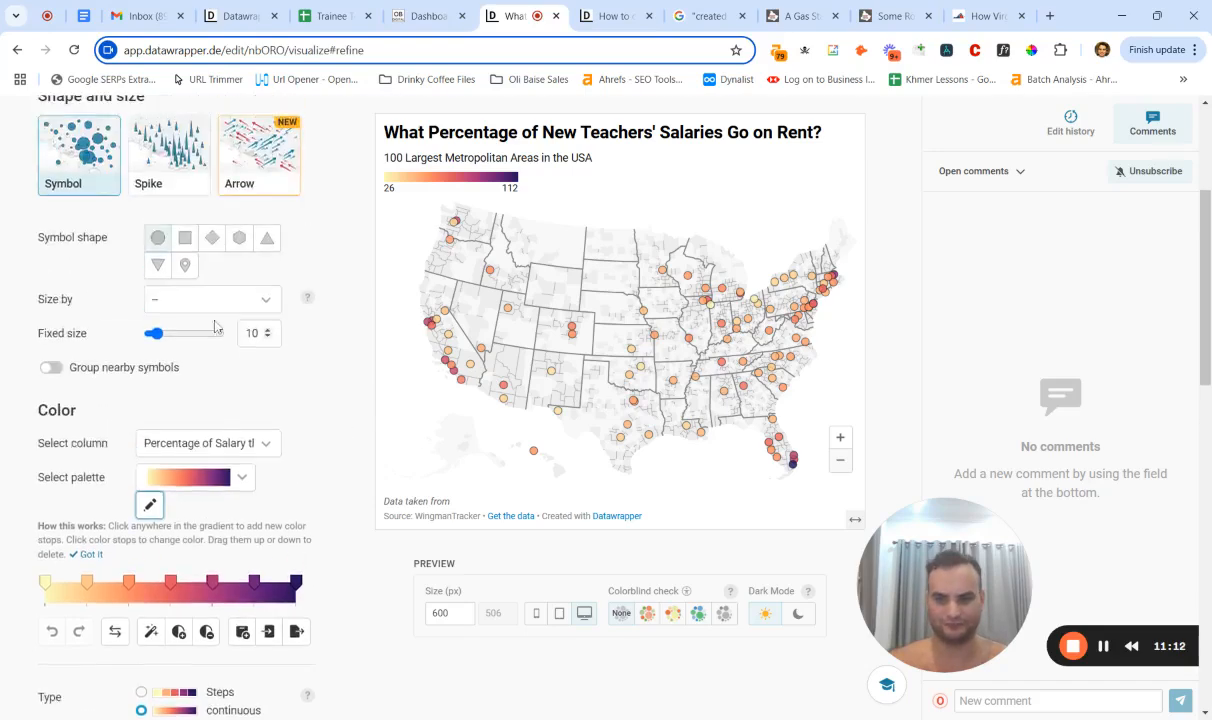
scroll(379, 360, "down", 4)
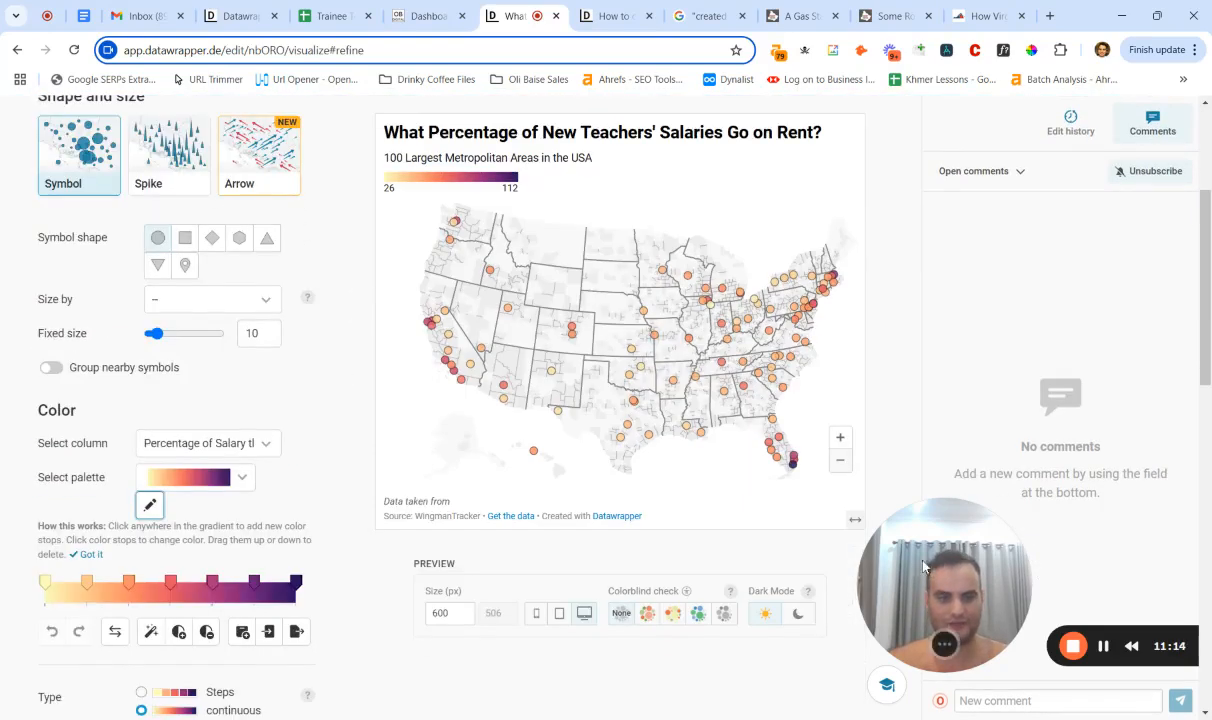
Step: Complete the map notes as "Data taken from the National Education Association, MIT's Cost of Living Calculator and Apartments.com" and proceed to the layout settings
left_click_drag(955, 509, 994, 506)
left_click(1164, 612)
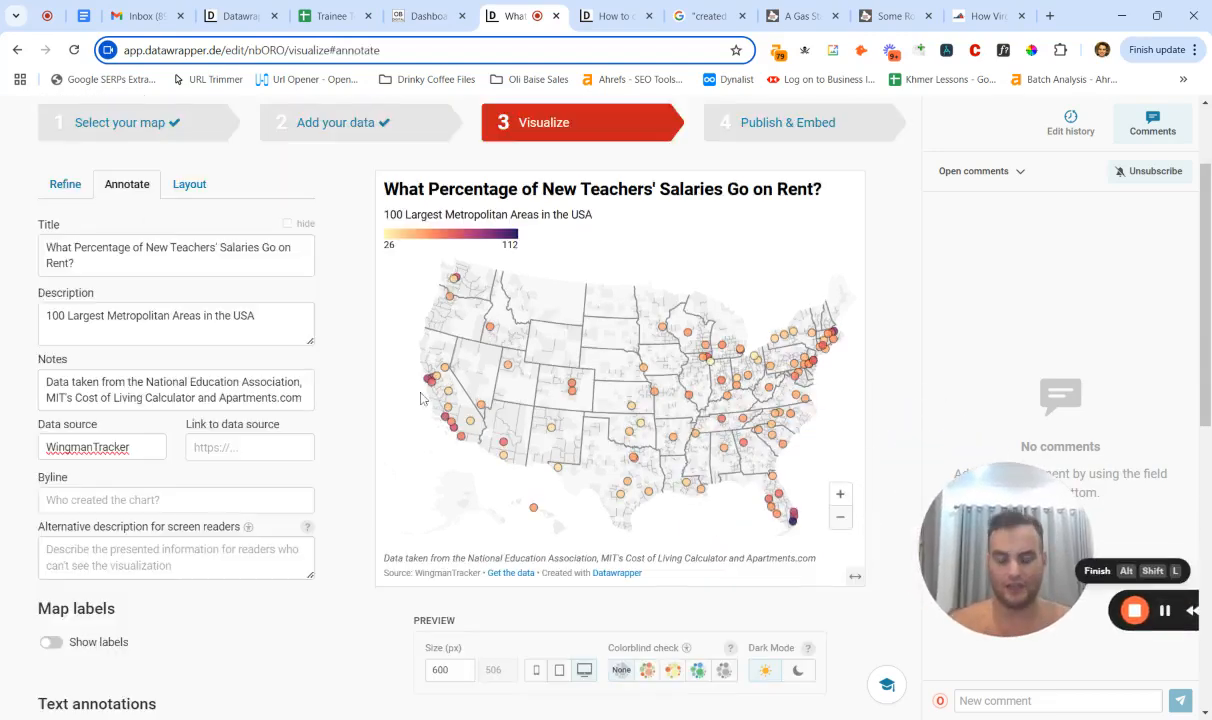
scroll(418, 400, "down", 7)
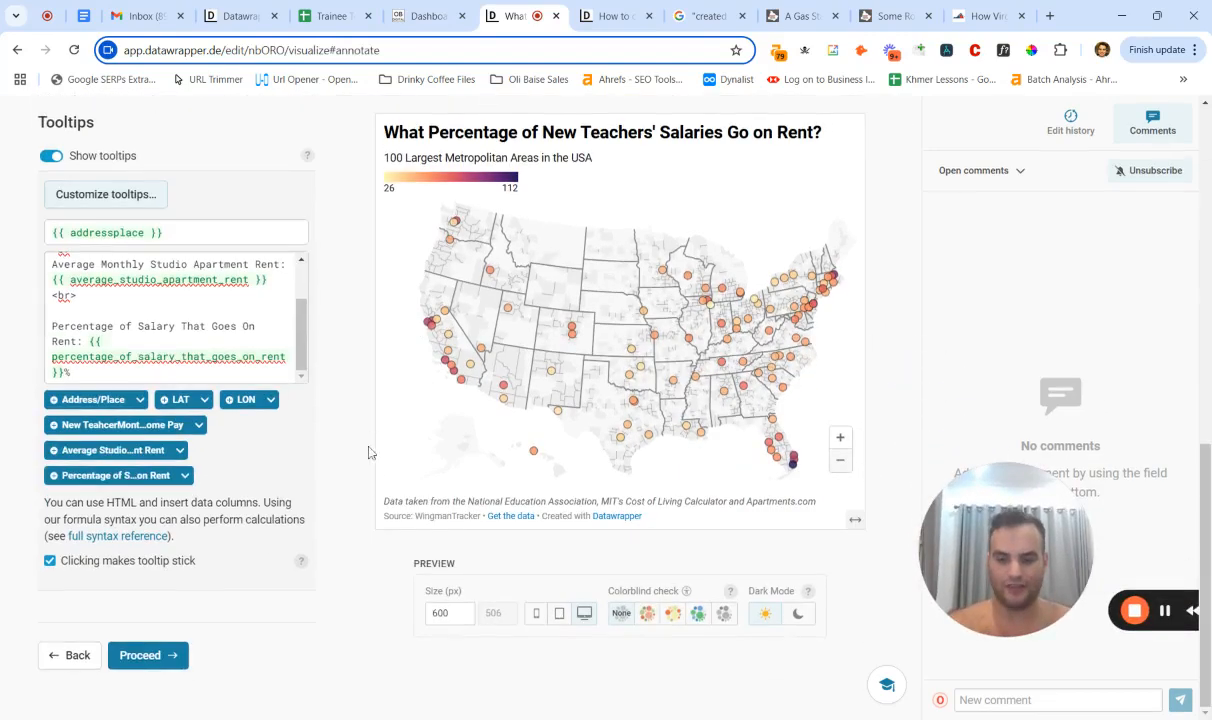
left_click(150, 655)
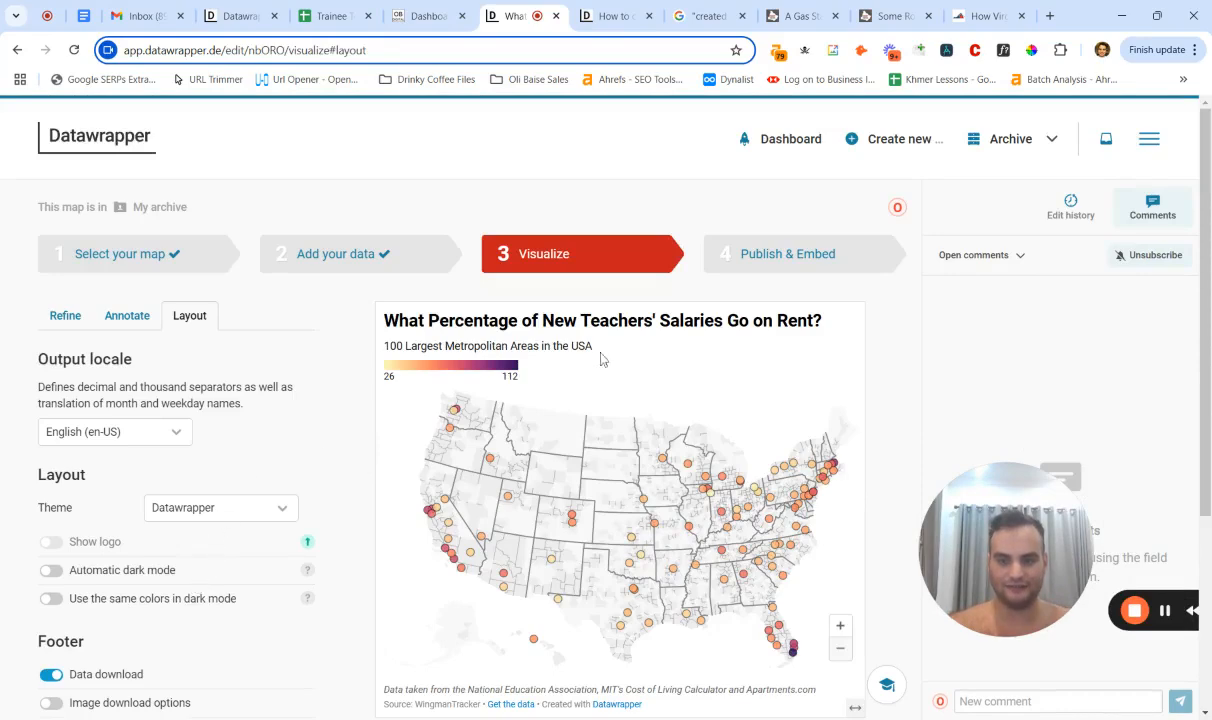
Step: Enable automatic dark mode for the map, plus the PNG image download and embed link options in its footer
scroll(601, 358, "down", 3)
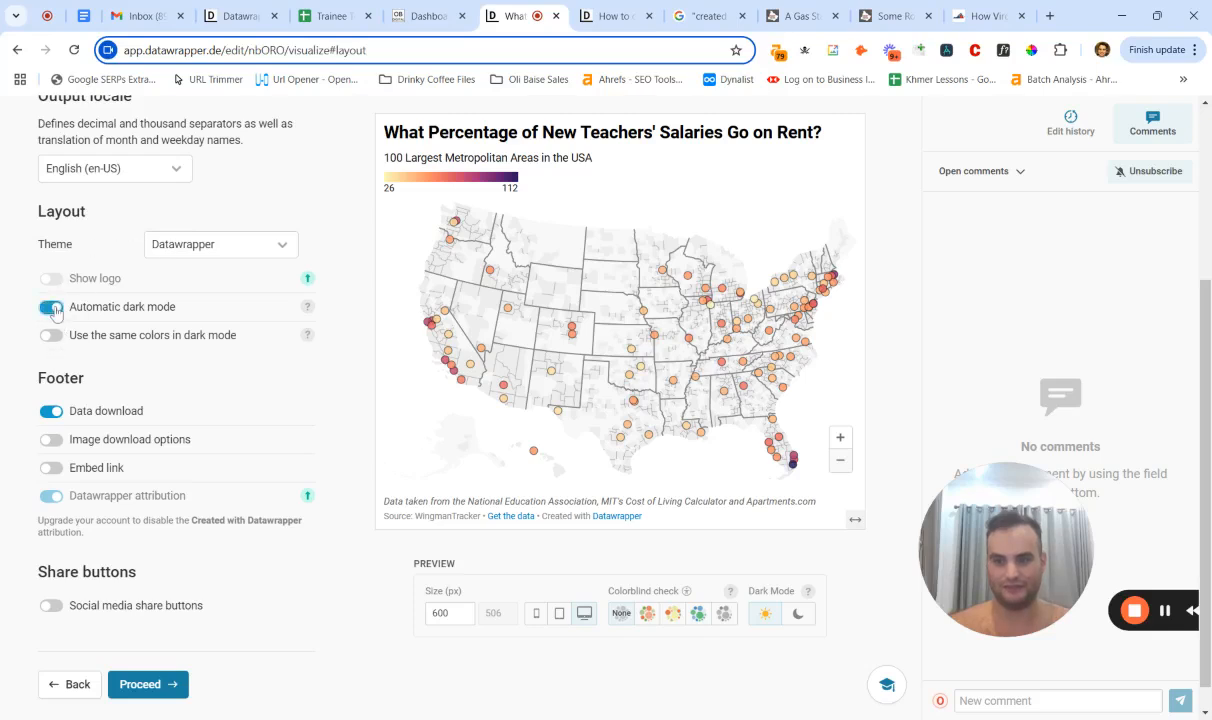
mouse_move(307, 312)
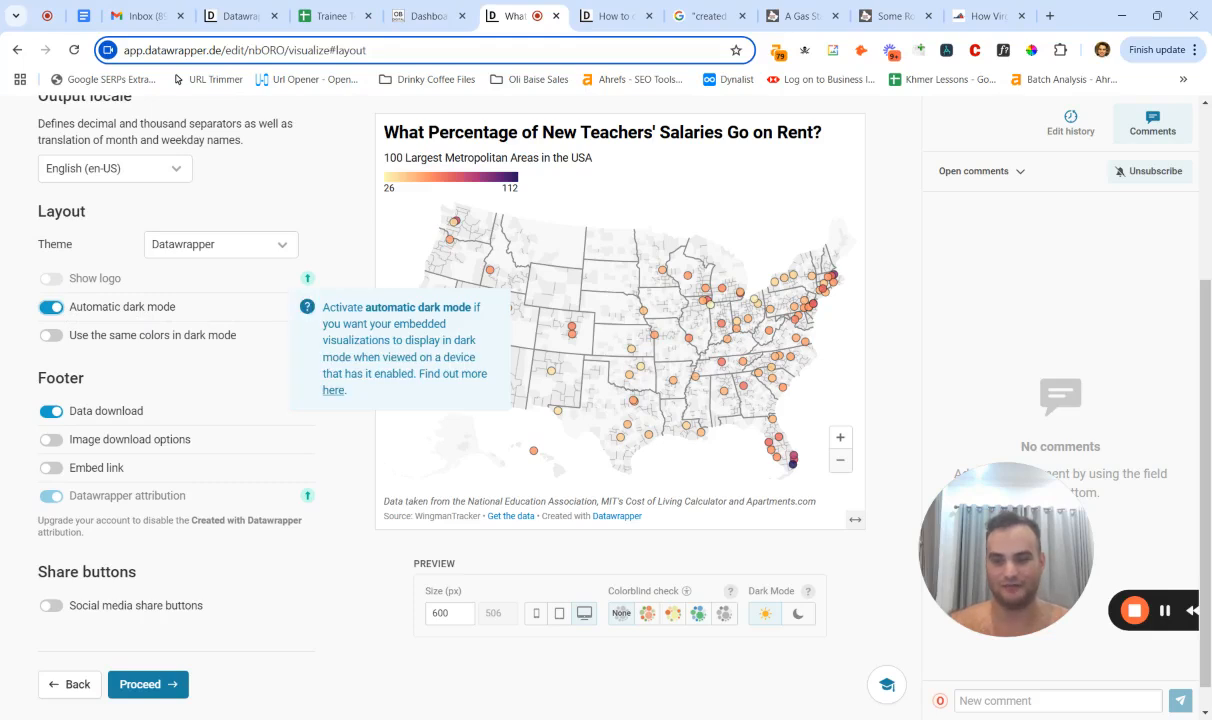
left_click(47, 443)
left_click(51, 568)
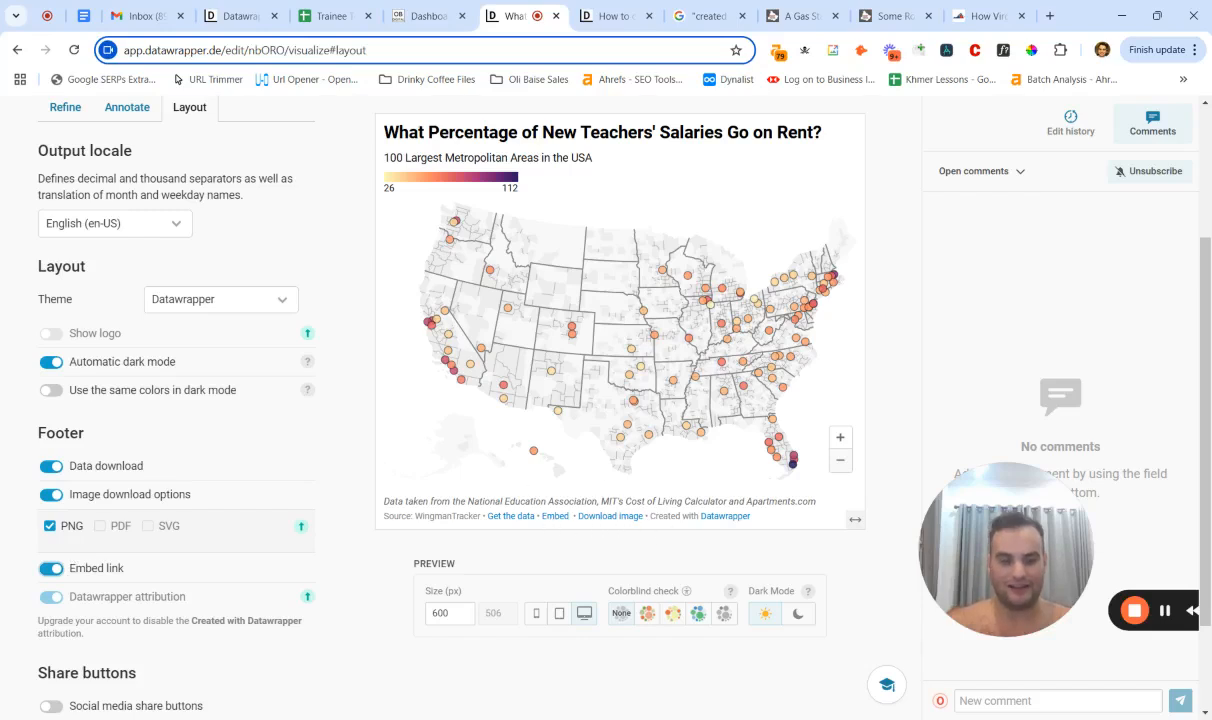
Step: Enable social media share buttons on the map, leaving them set to share the chart URL
scroll(281, 430, "down", 2)
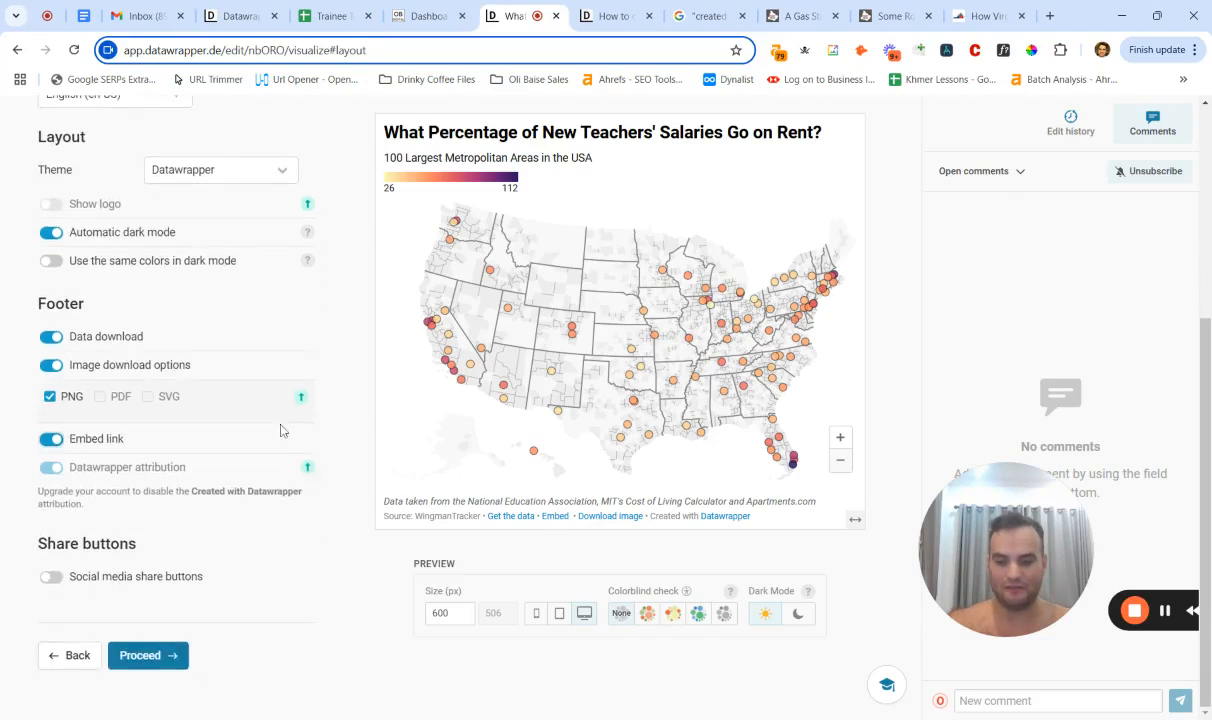
left_click(51, 577)
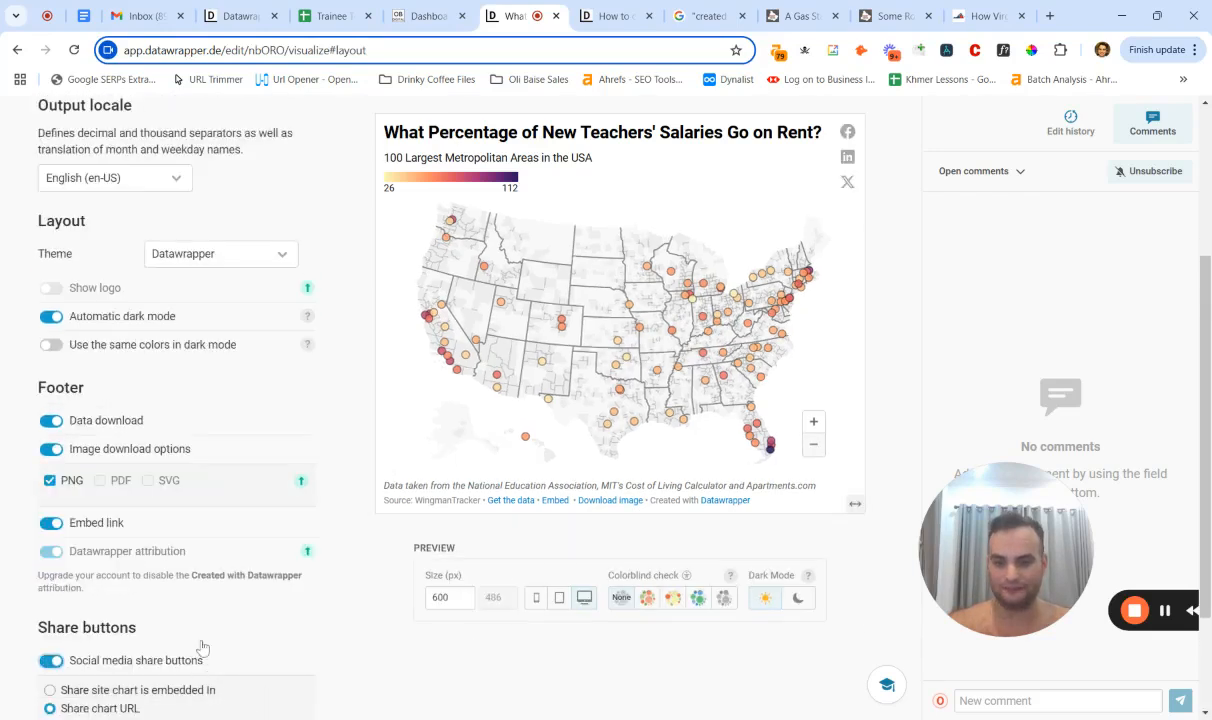
scroll(190, 615, "down", 2)
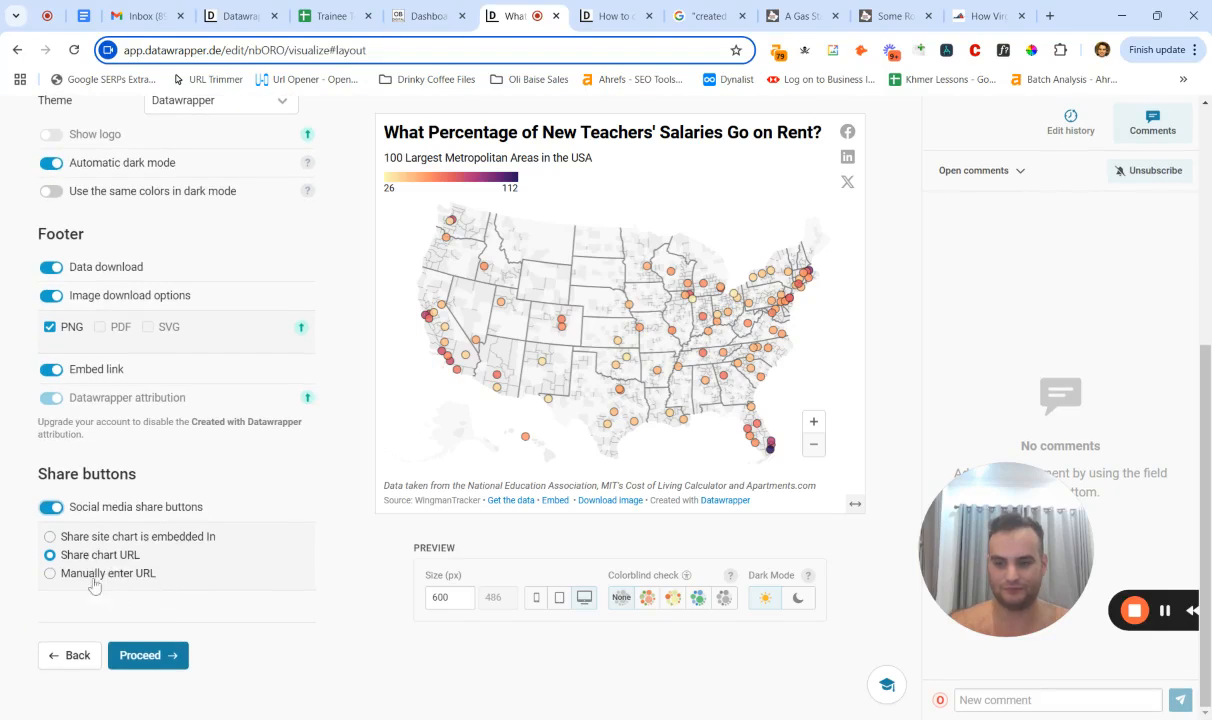
Step: Proceed to the publishing stage and publish the visualization
left_click(146, 657)
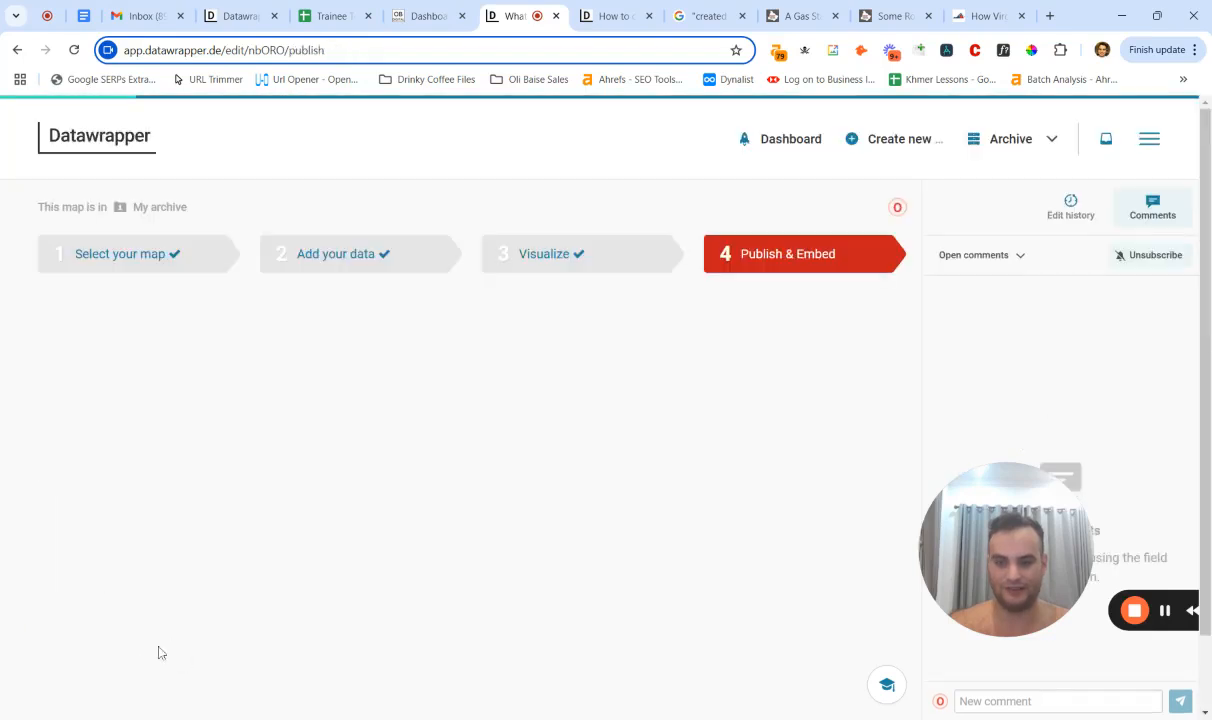
scroll(448, 474, "down", 1)
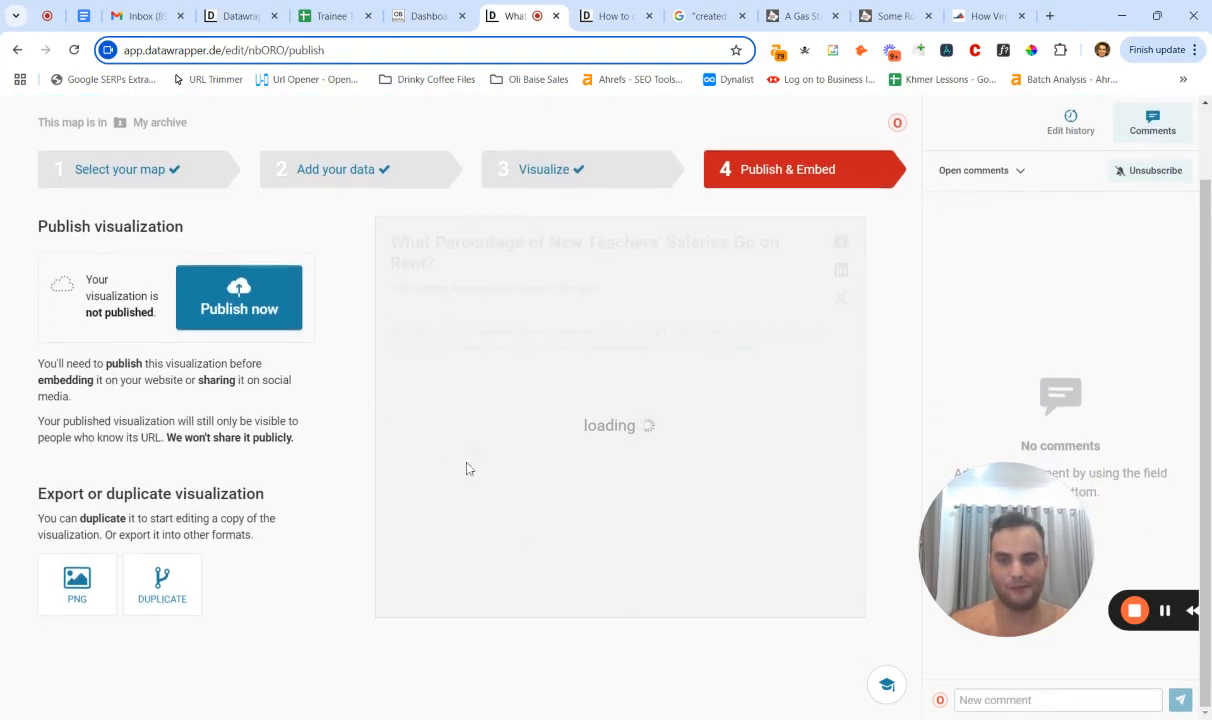
left_click(250, 312)
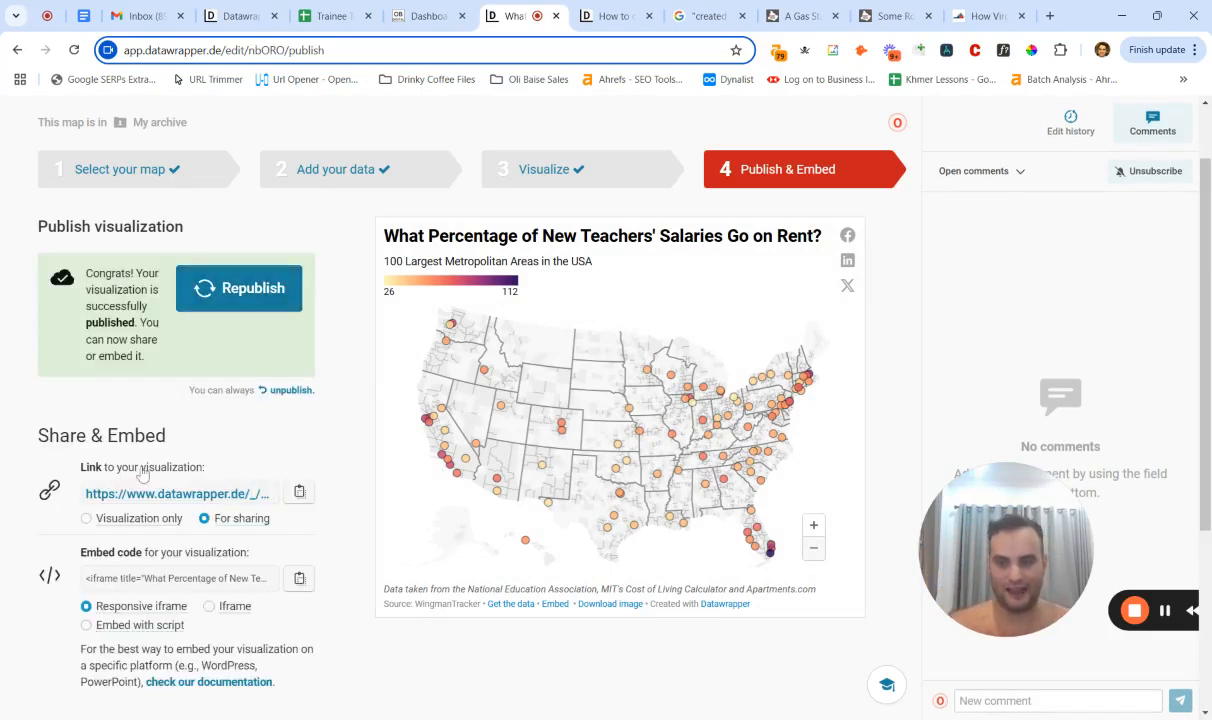
Step: Review the sharing options and copy the map's responsive iframe embed code
scroll(140, 455, "down", 1)
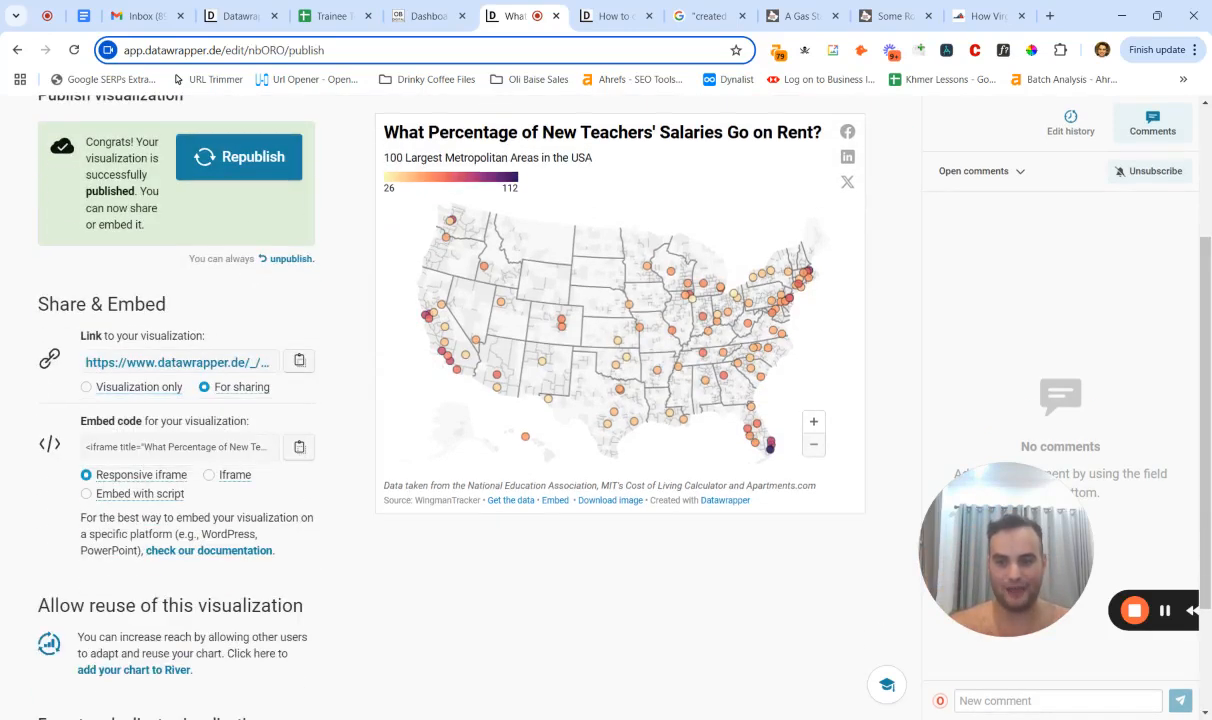
scroll(175, 400, "down", 2)
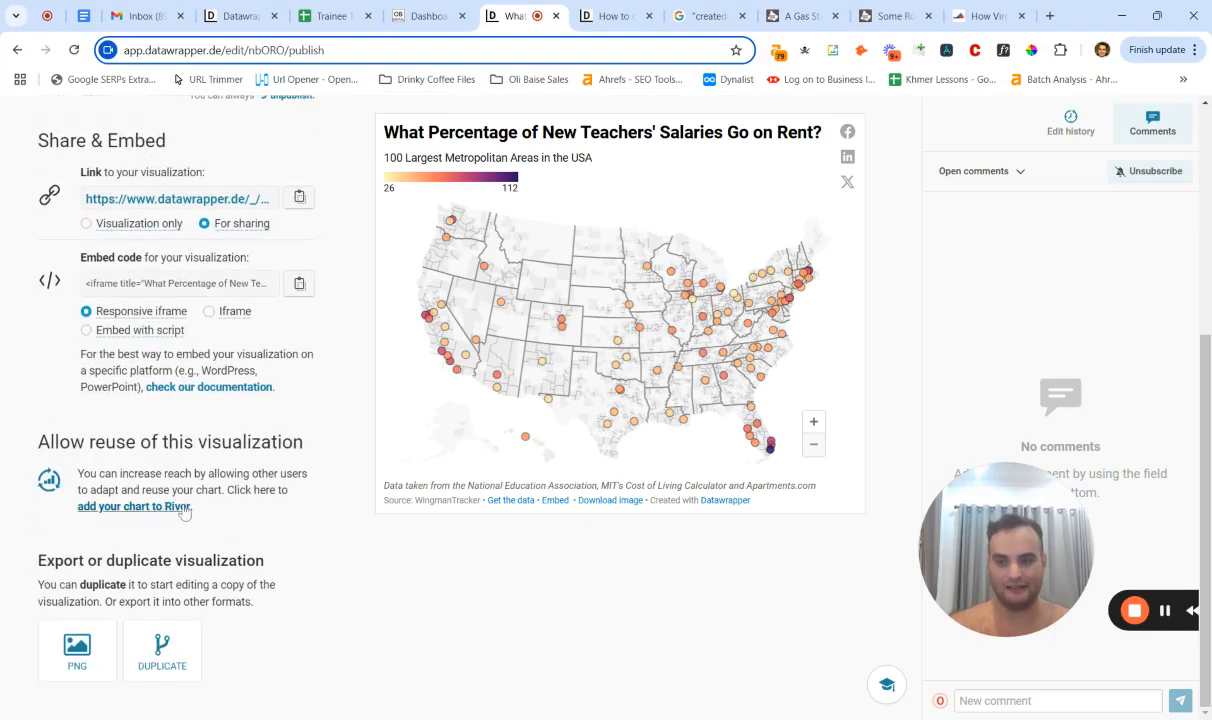
scroll(200, 480, "up", 2)
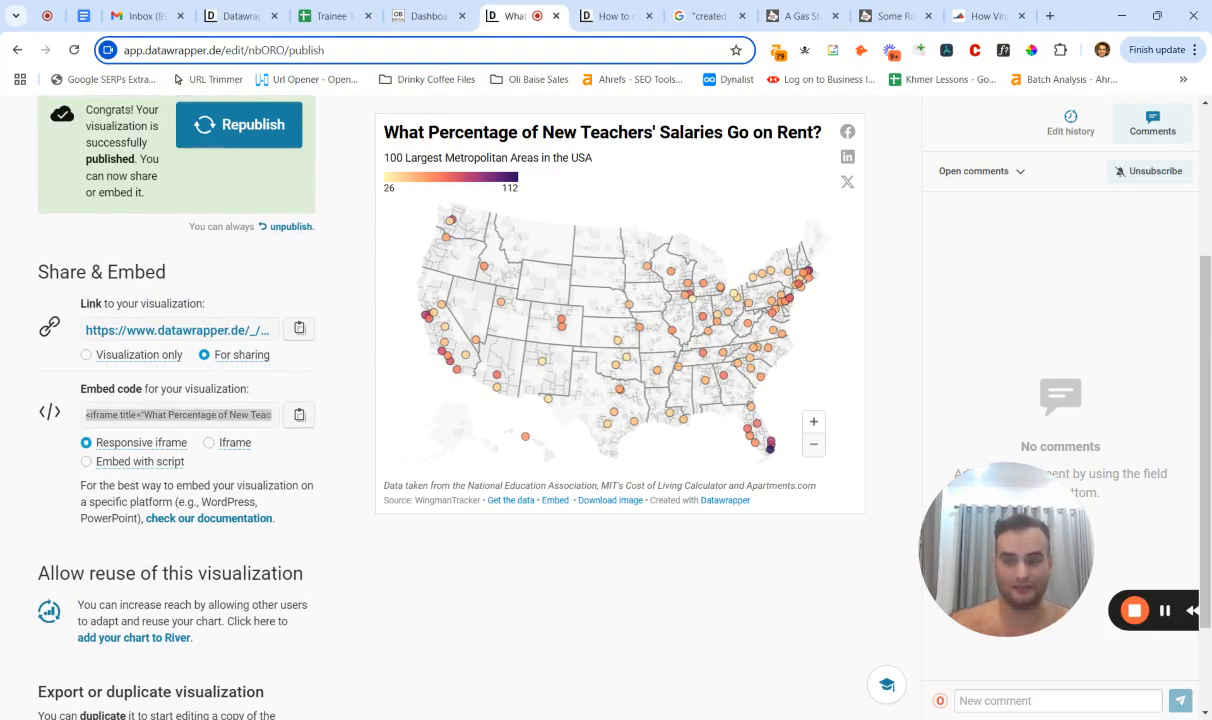
left_click(298, 417)
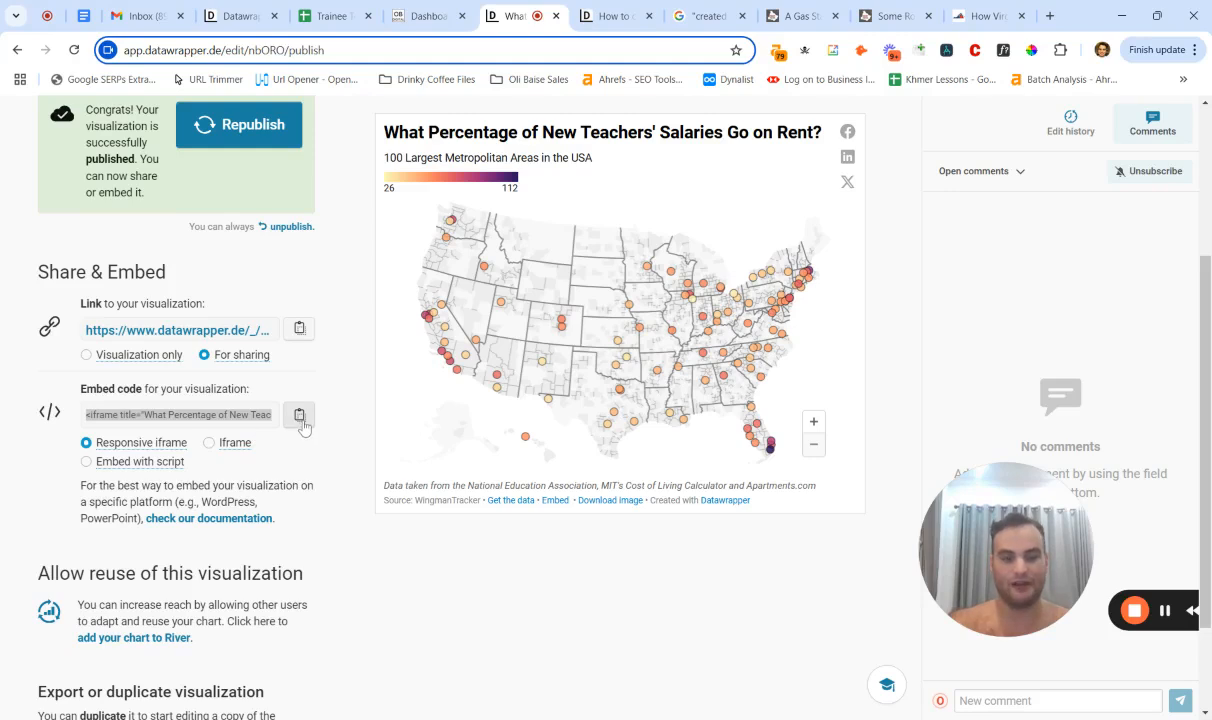
left_click(300, 418)
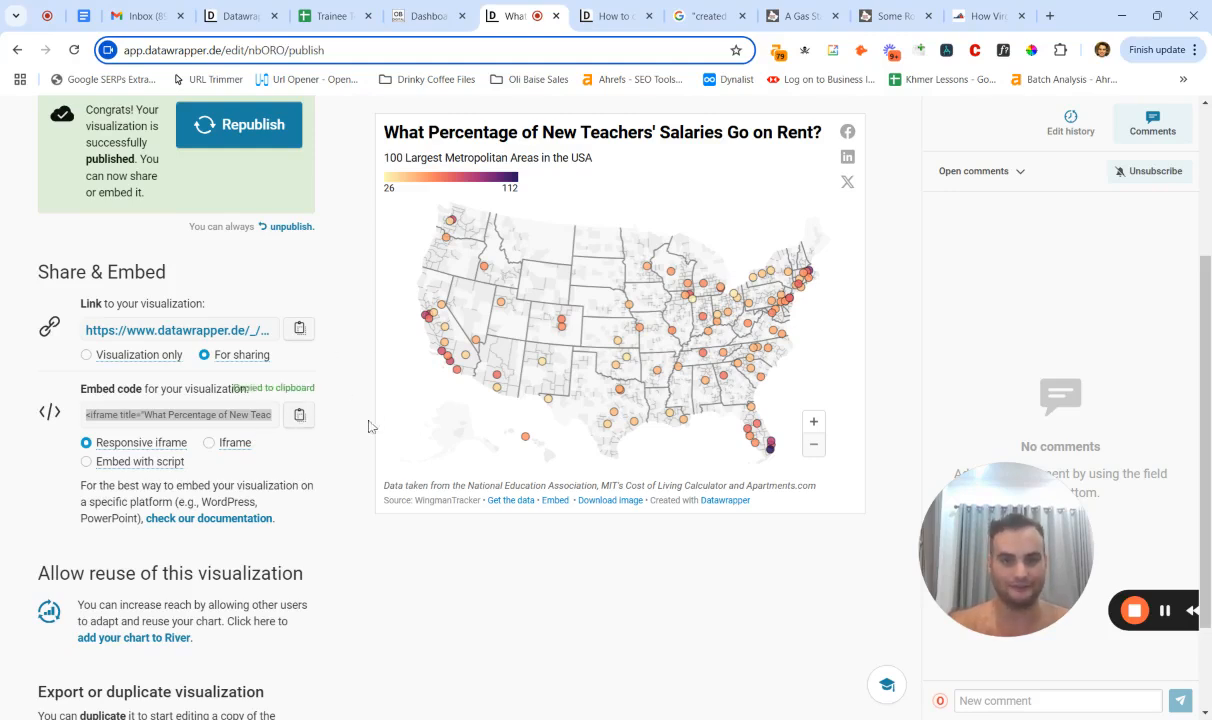
Step: Switch to the WordPress dashboard and create a new post titled "Test"
left_click_drag(425, 16, 600, 16)
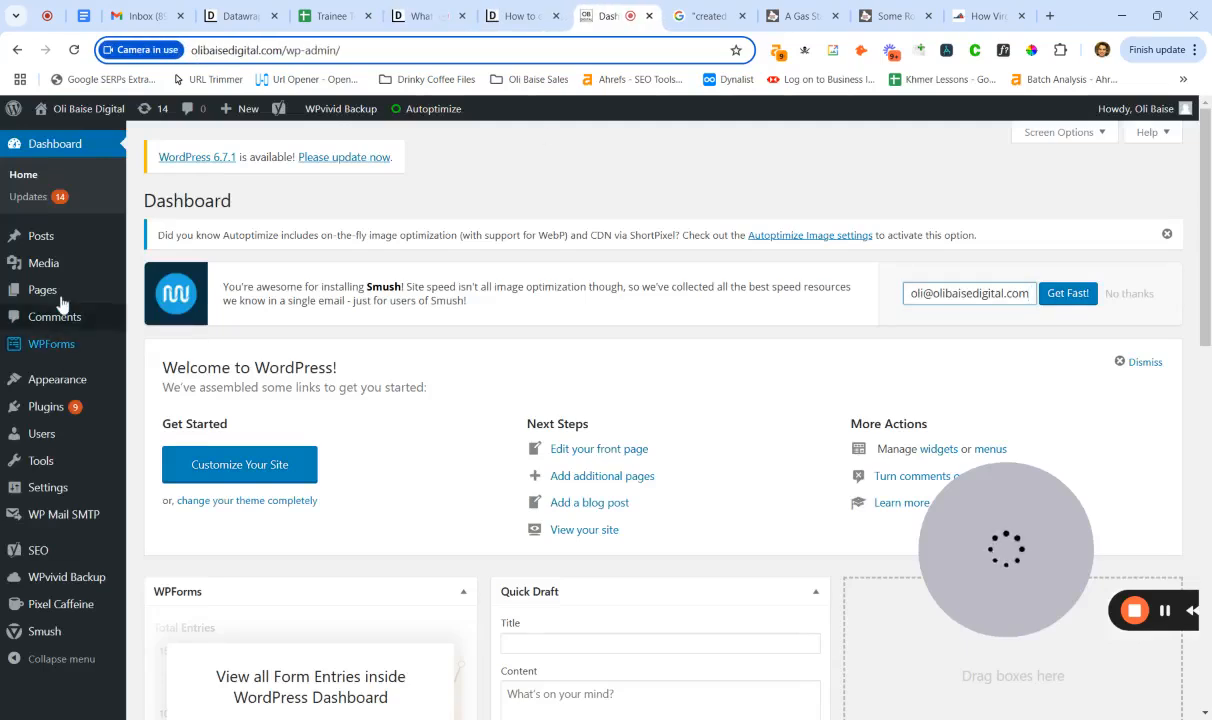
mouse_move(92, 298)
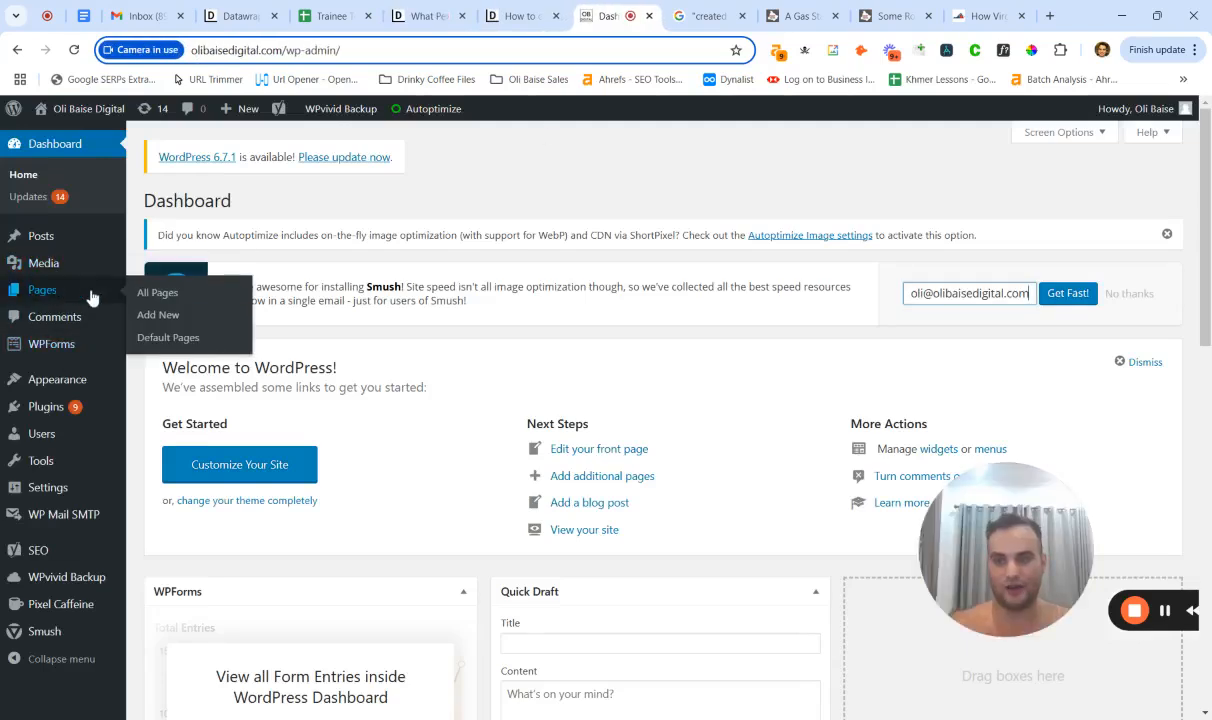
left_click(155, 315)
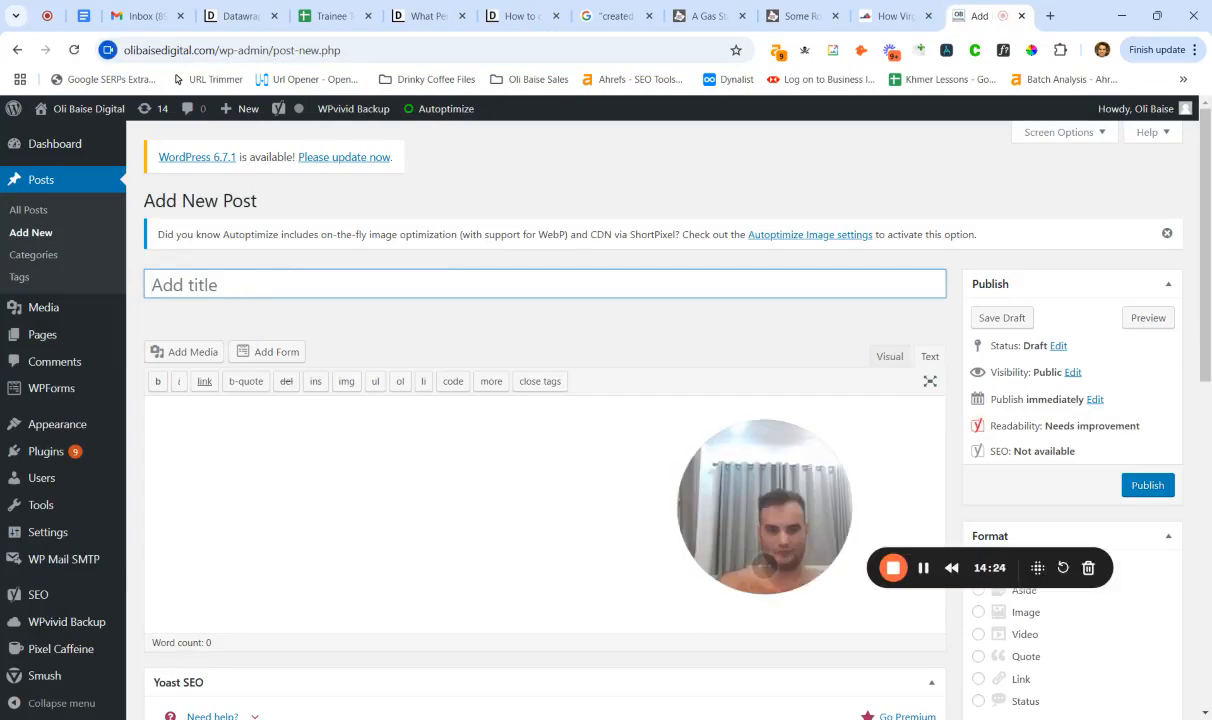
type("T")
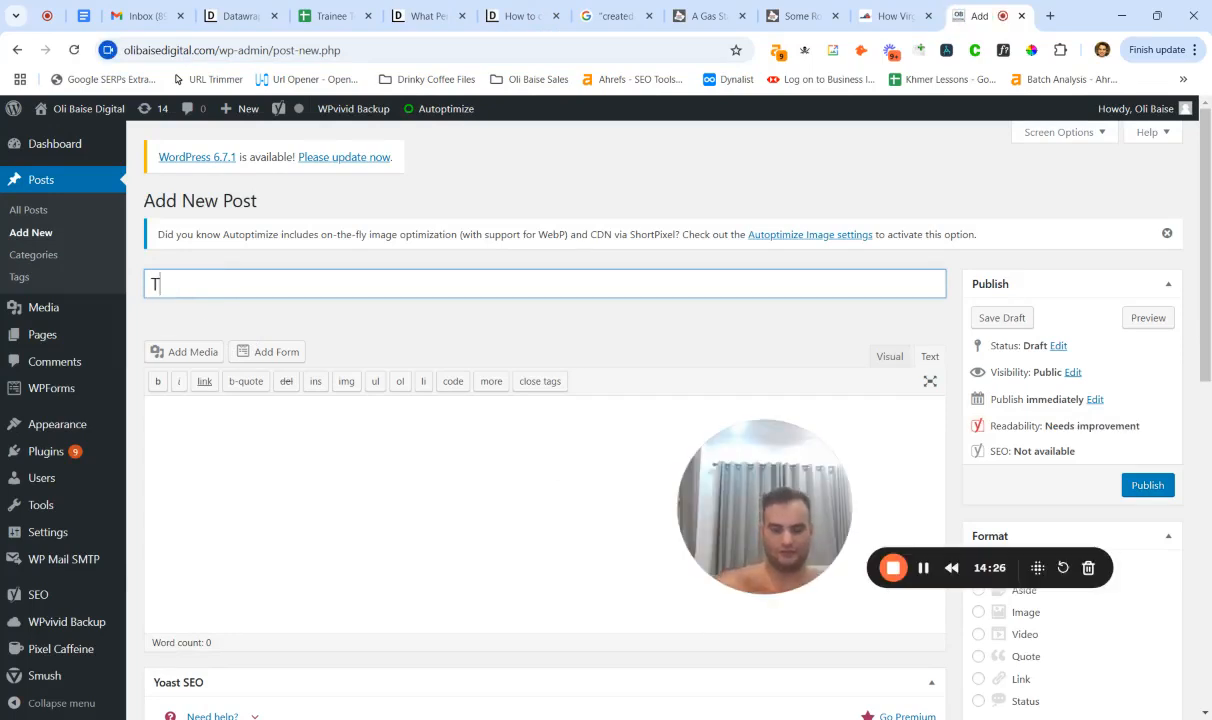
type("est")
key("Tab")
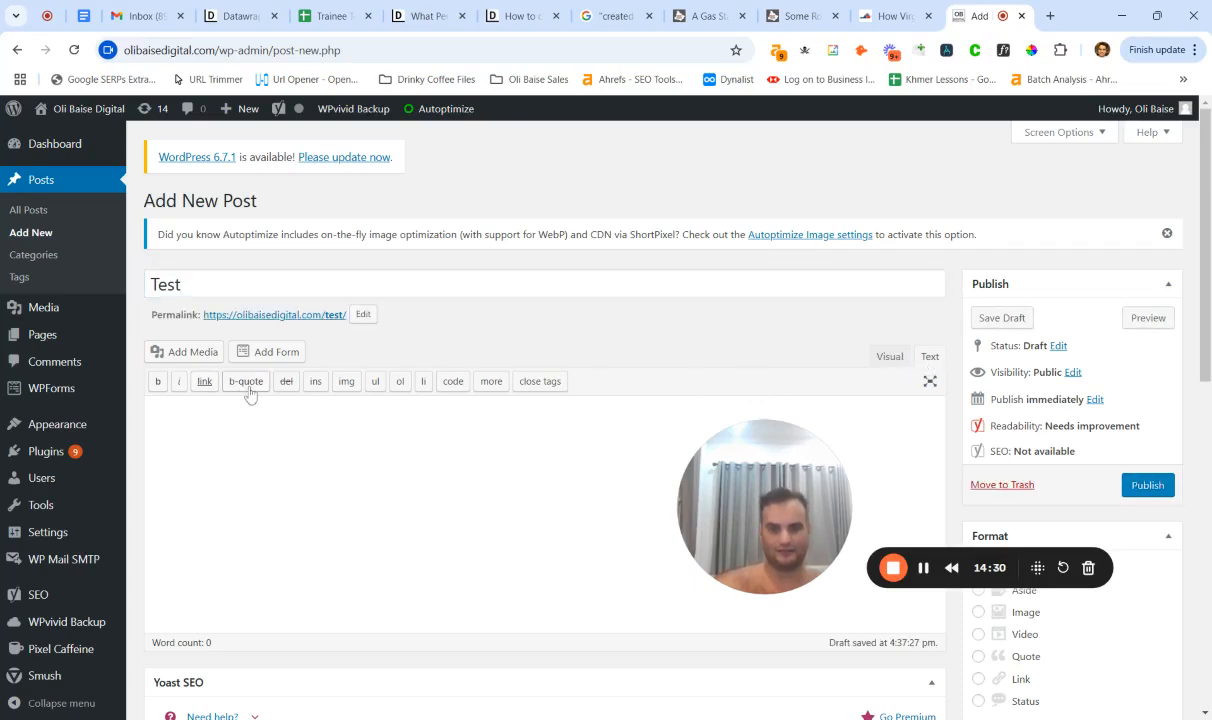
Step: Paste the map's copied embed code into the post body and preview the post to check the embedded map's tooltips
key("ctrl+v")
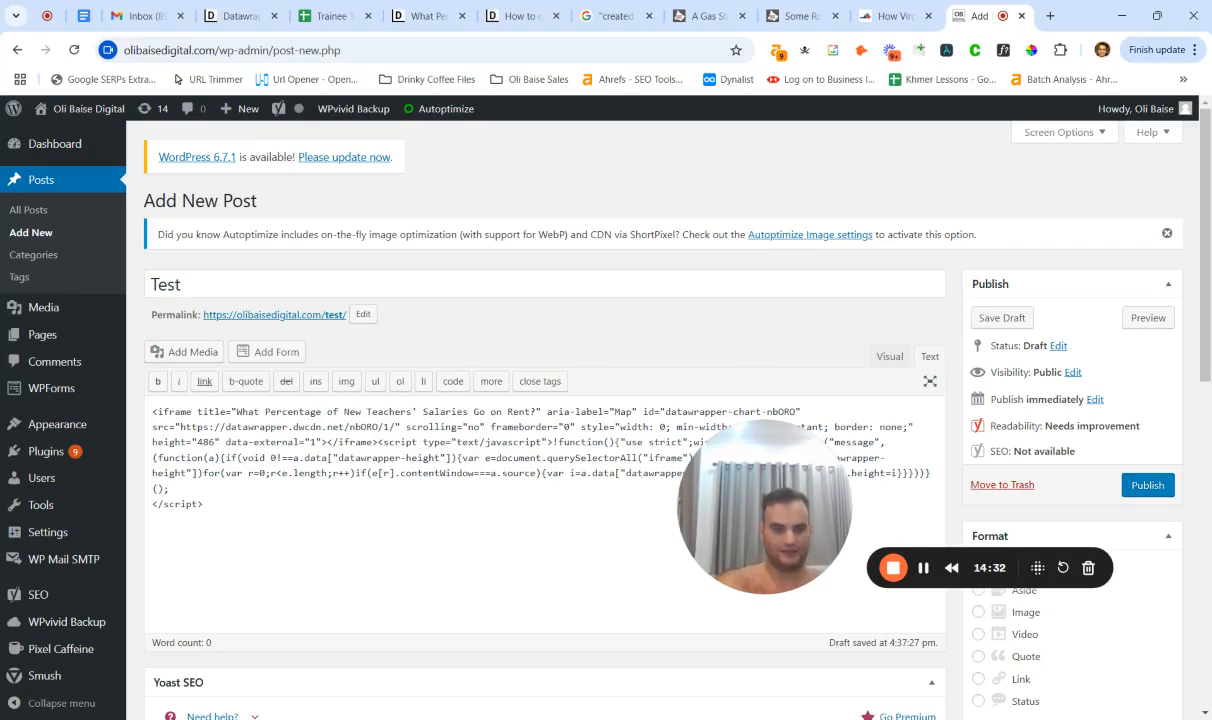
left_click(1147, 317)
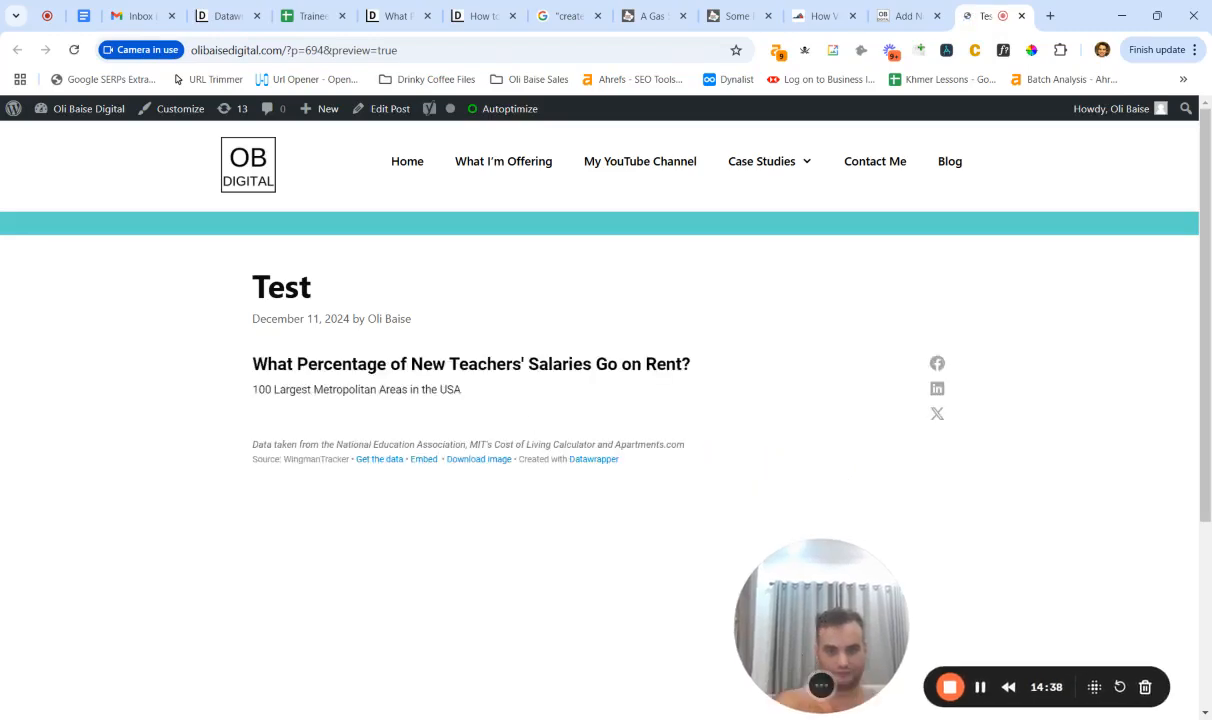
scroll(551, 394, "down", 3)
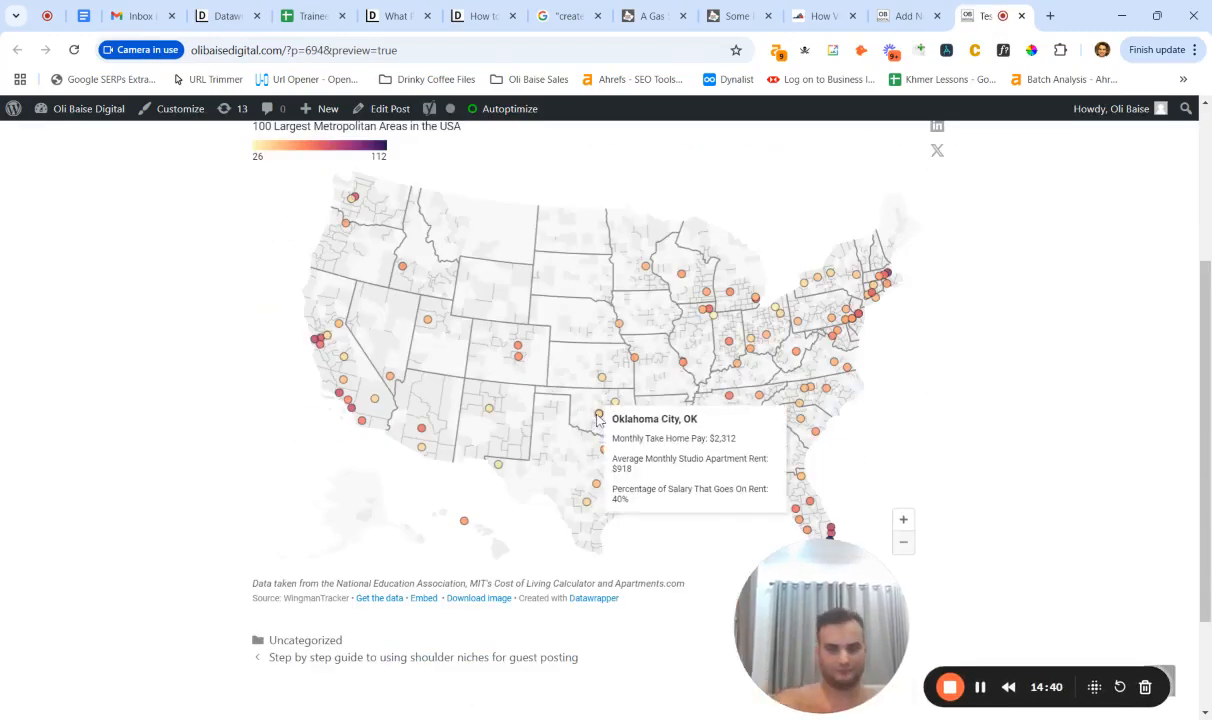
mouse_move(601, 420)
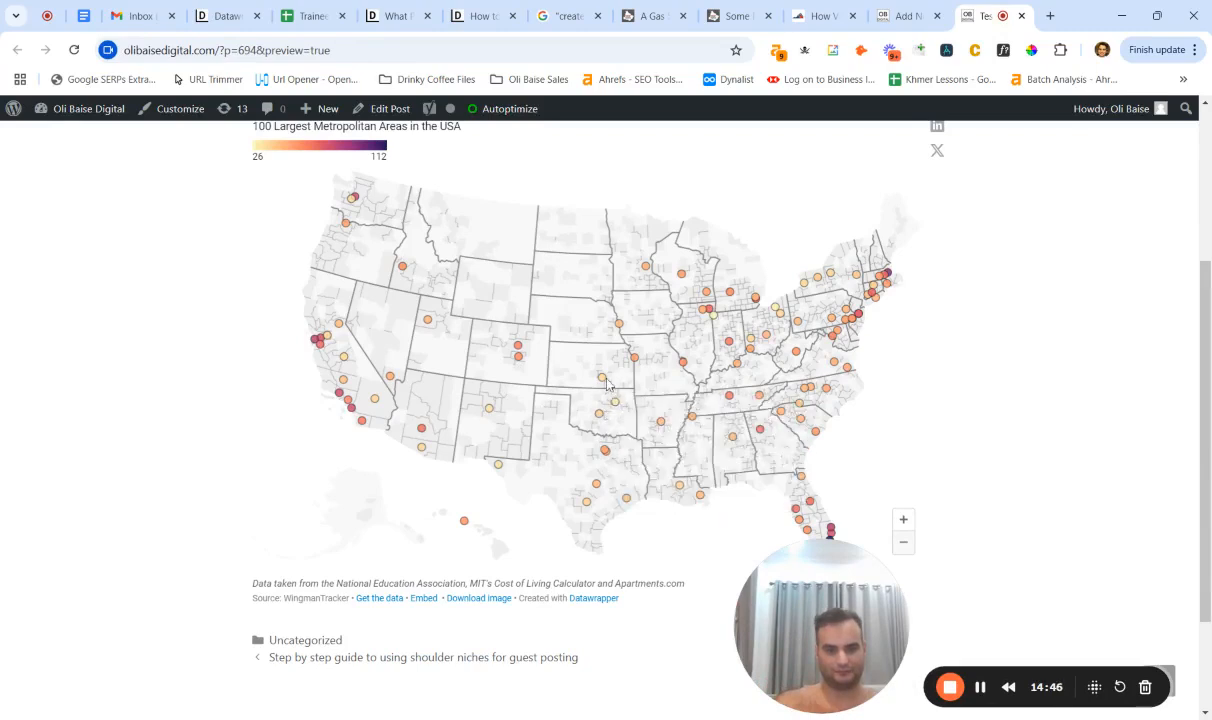
mouse_move(603, 380)
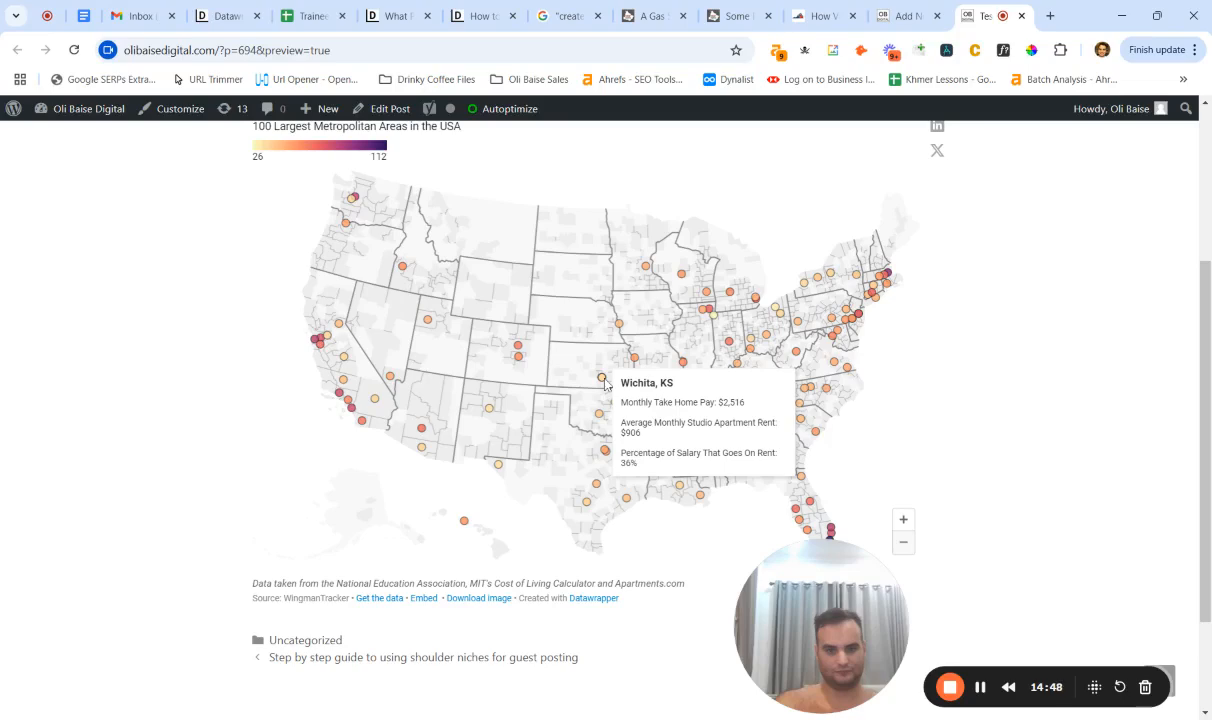
Step: Return to the Datawrapper map and reopen the tooltip settings among its annotation options
left_click(478, 16)
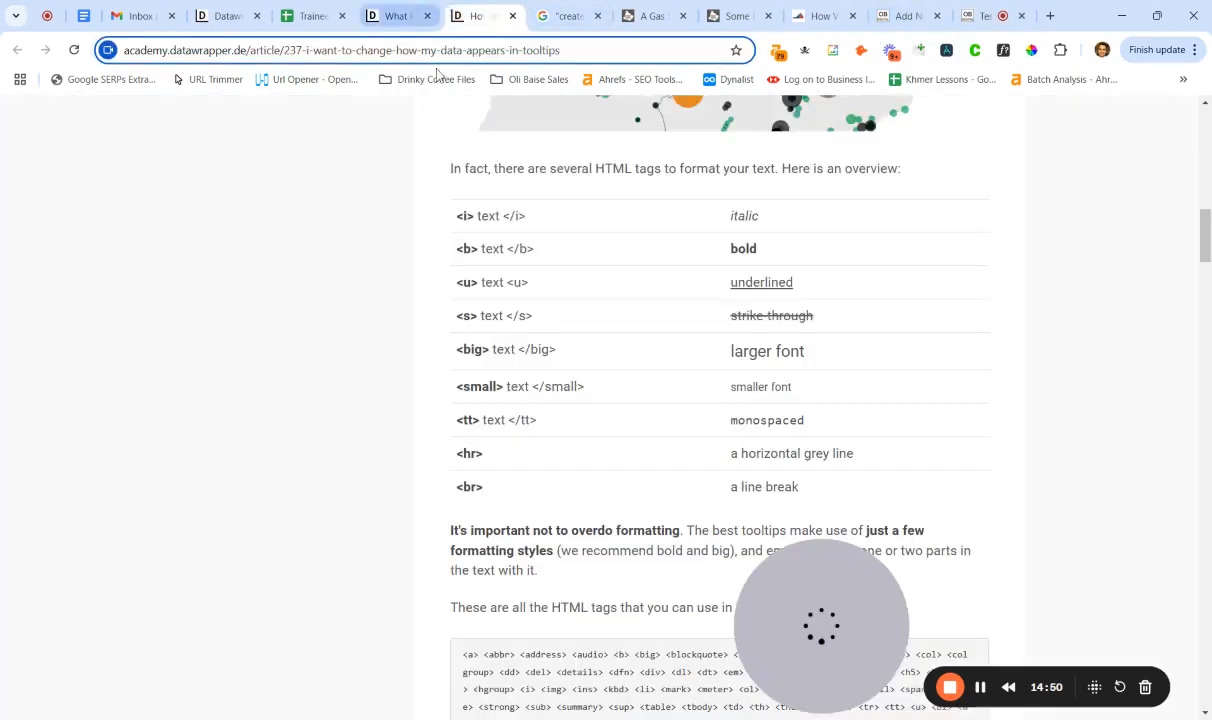
left_click(397, 16)
scroll(386, 263, "up", 2)
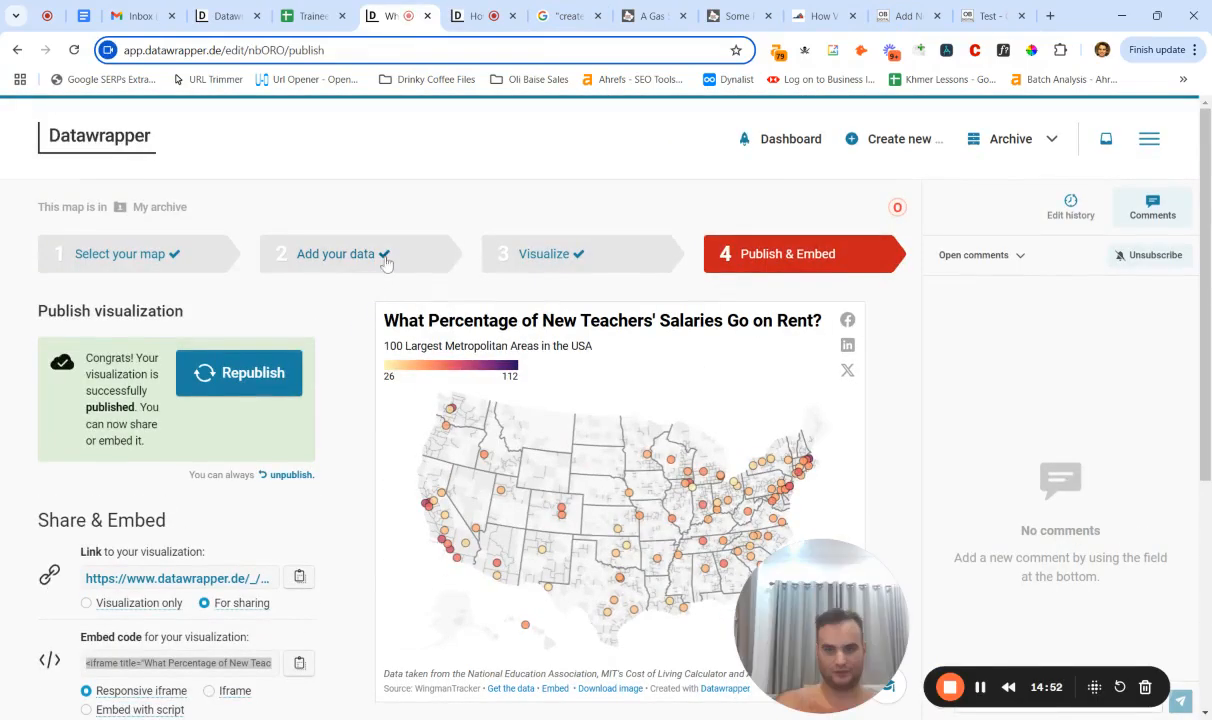
left_click(544, 252)
scroll(298, 363, "down", 3)
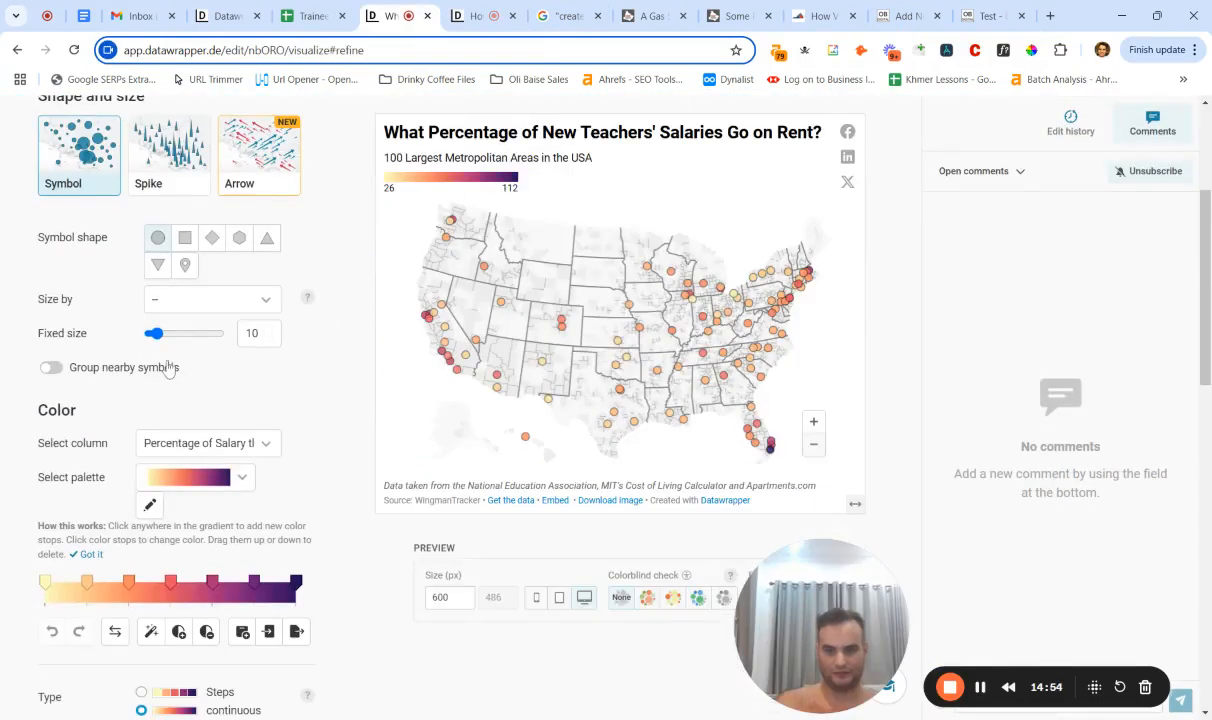
scroll(170, 368, "up", 3)
left_click(138, 325)
scroll(114, 464, "down", 5)
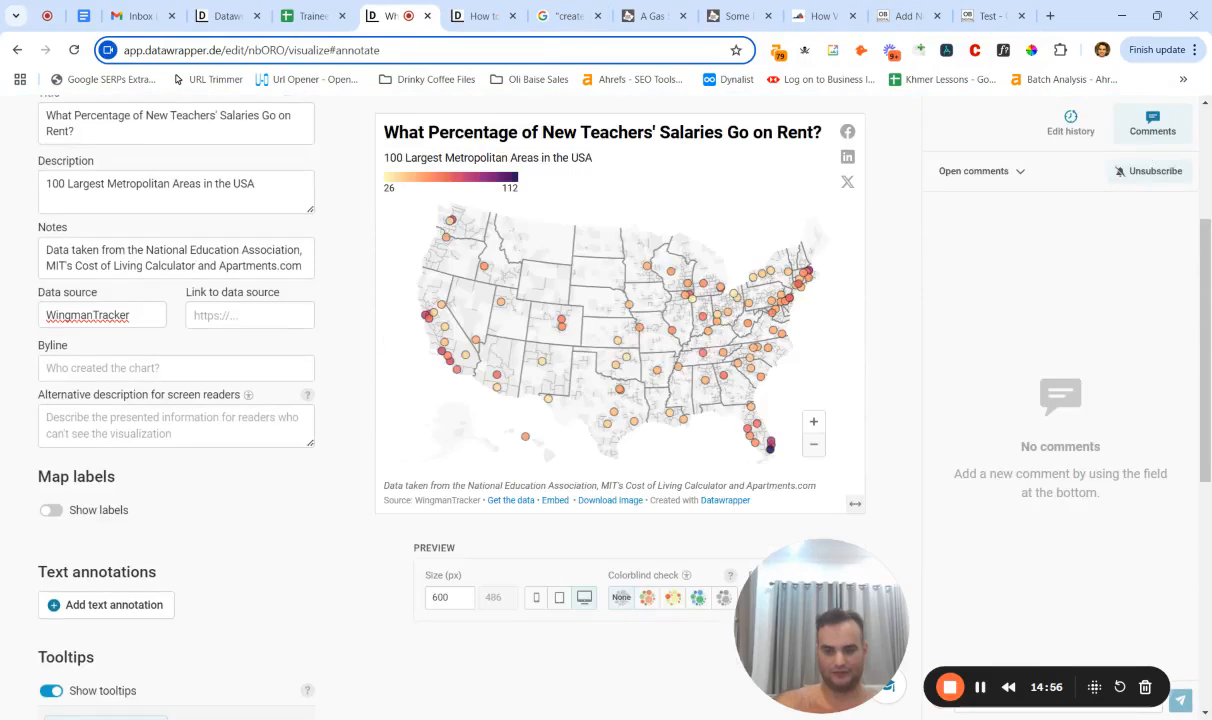
scroll(105, 488, "down", 2)
scroll(105, 488, "up", 2)
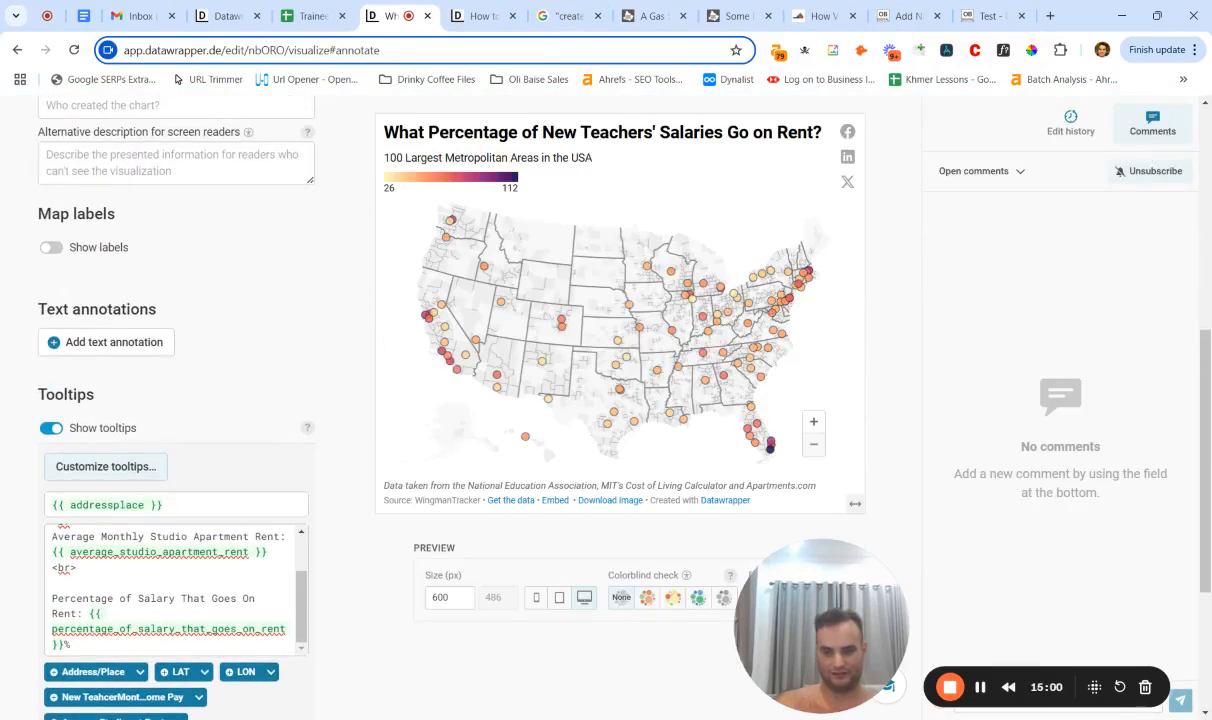
Step: Change the first label in the tooltip body to "New Teachers' Monthly Take Home Pay:"
left_click_drag(301, 600, 301, 563)
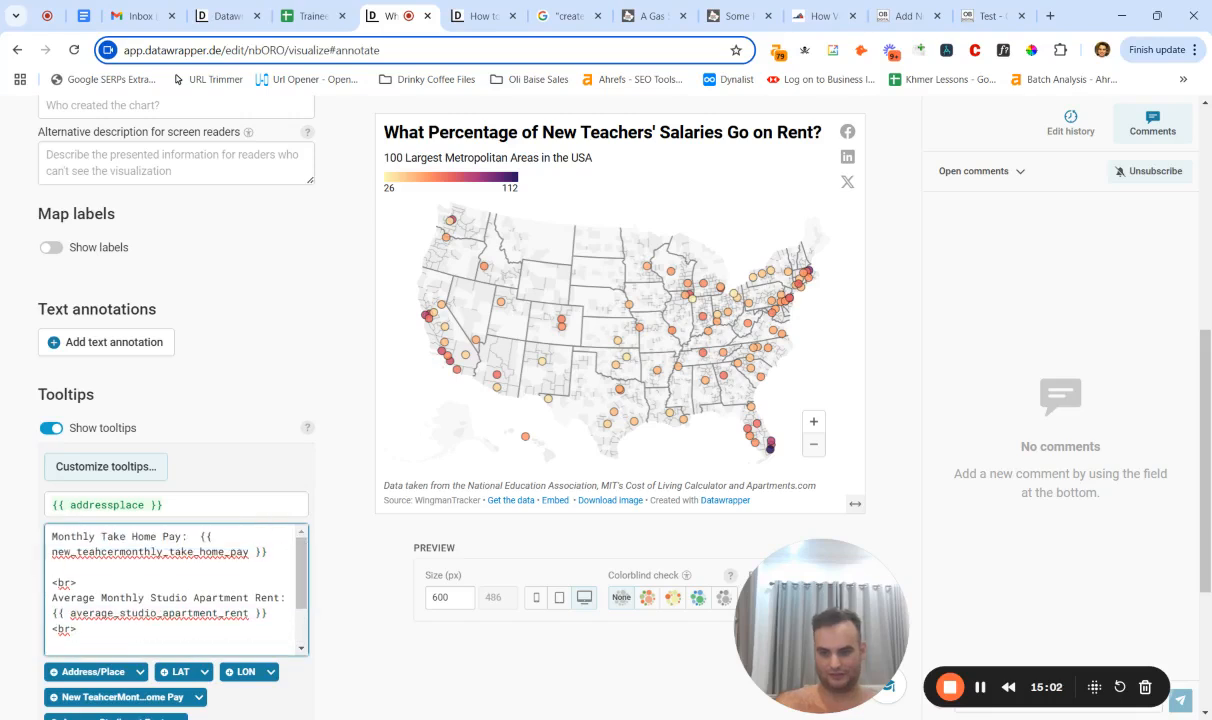
key("alt+Tab")
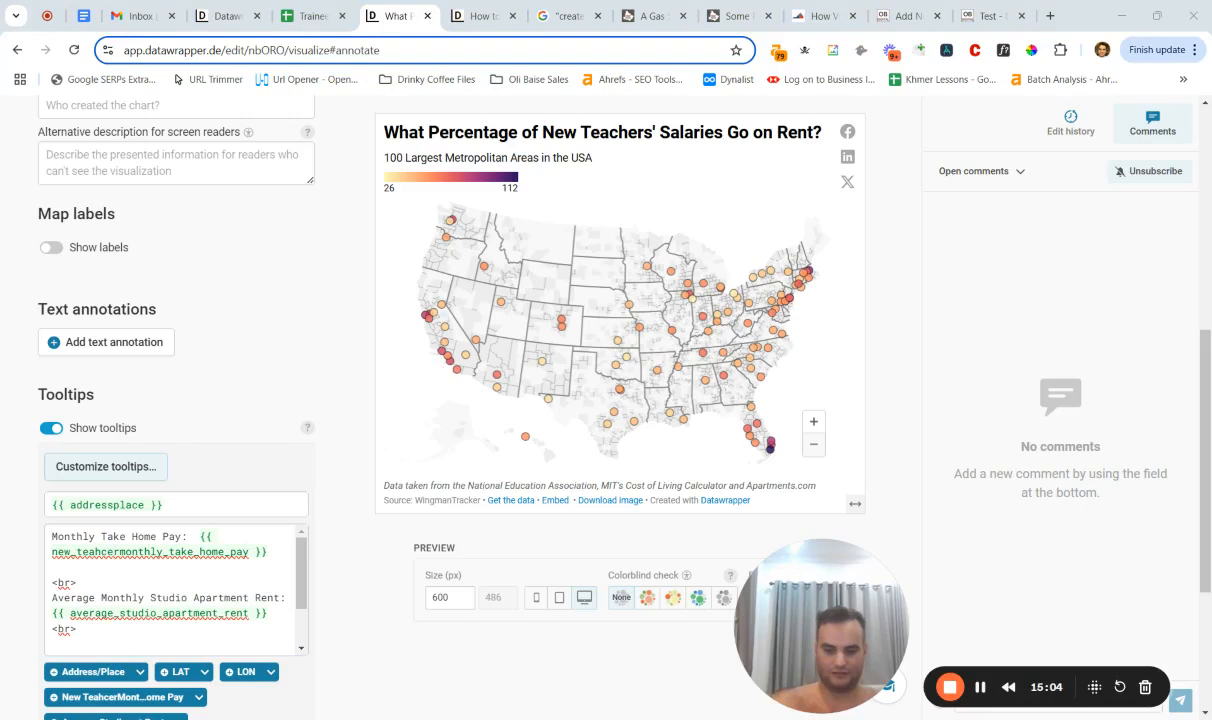
key("alt+Tab")
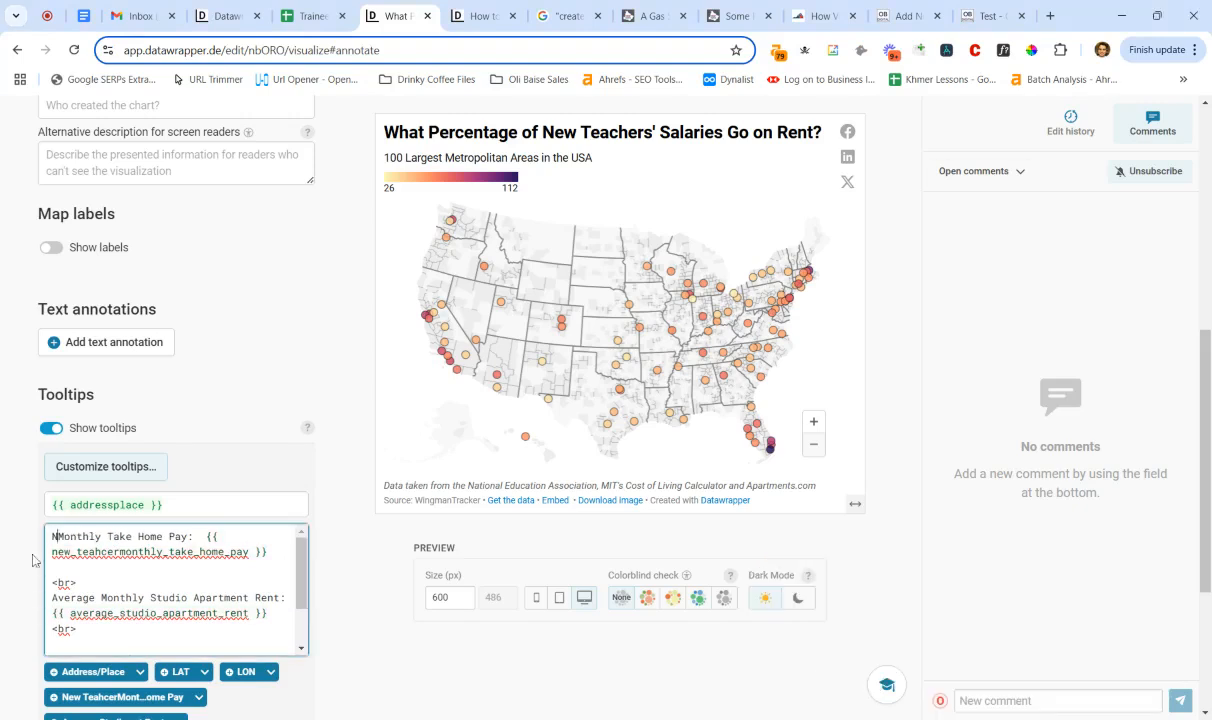
type("New Tea")
type("cher")
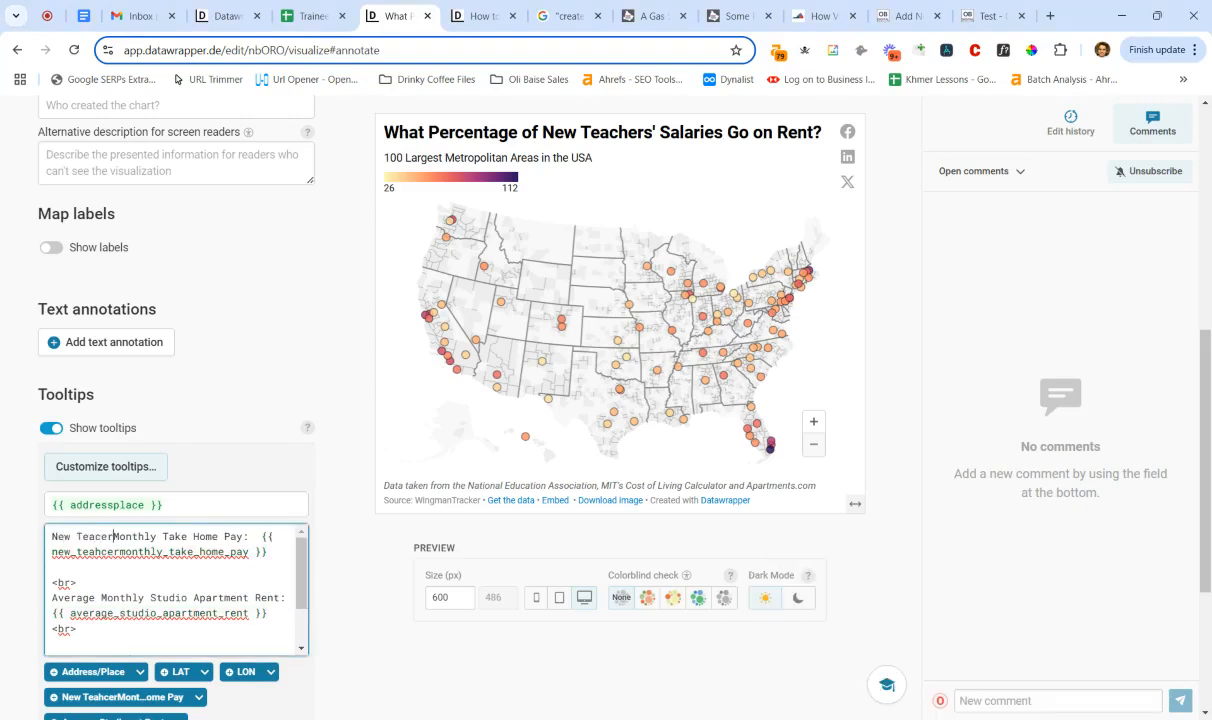
type("s'")
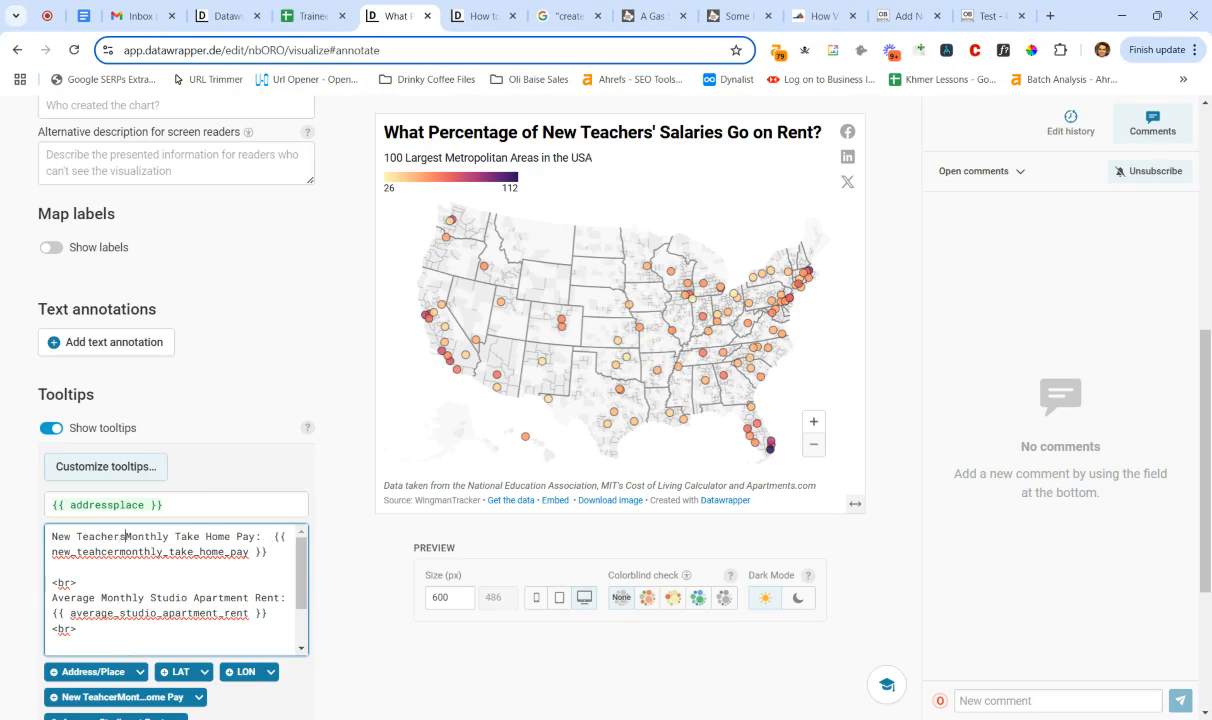
Step: Proceed to the publishing stage and republish the map with the changed tooltip
scroll(305, 447, "down", 3)
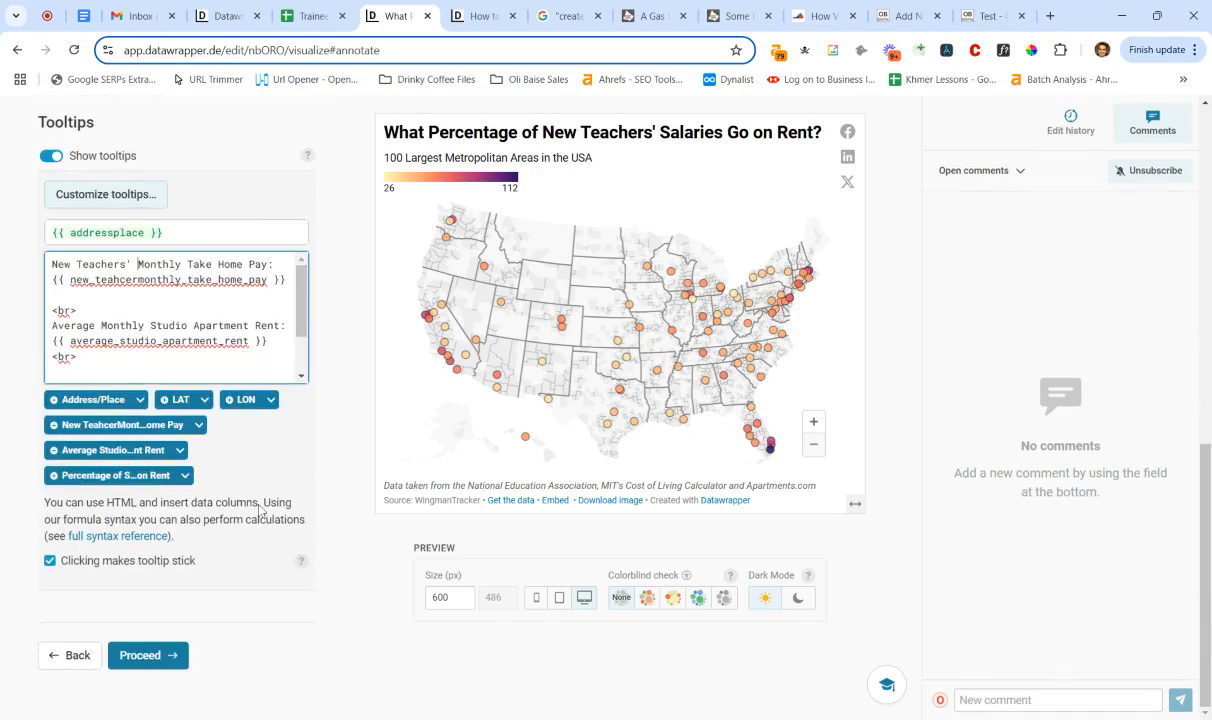
left_click(150, 645)
scroll(150, 655, "down", 1)
left_click(150, 669)
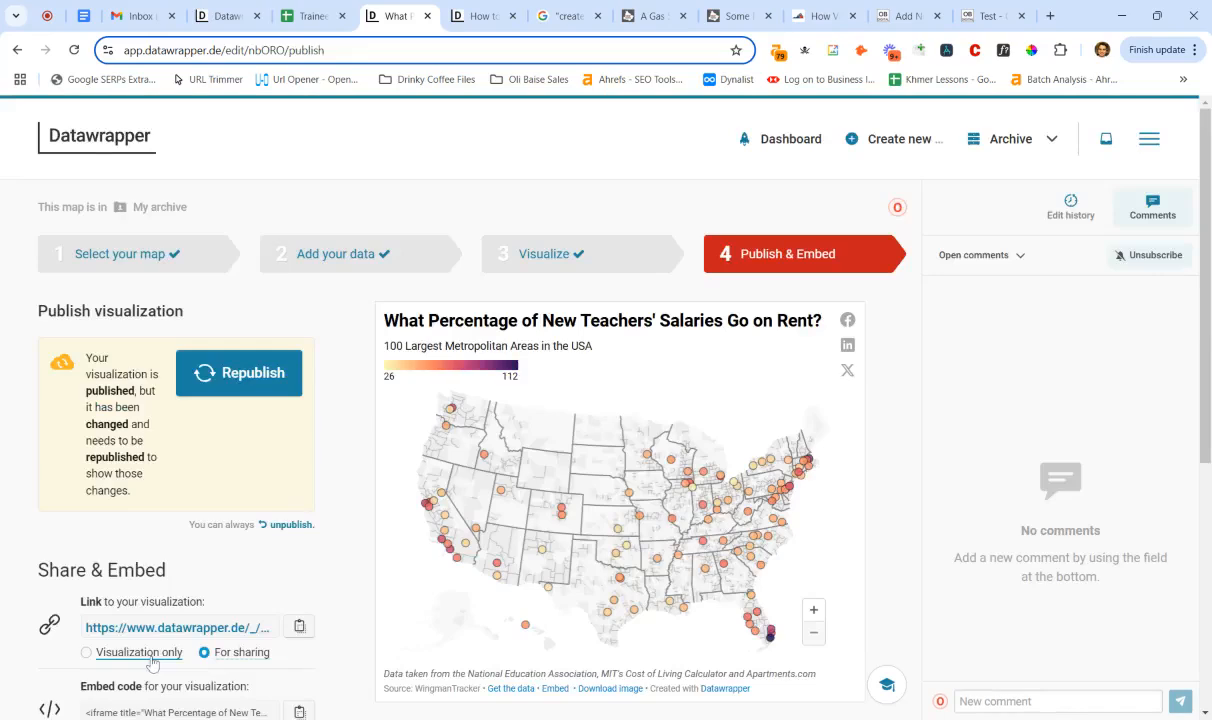
left_click(231, 362)
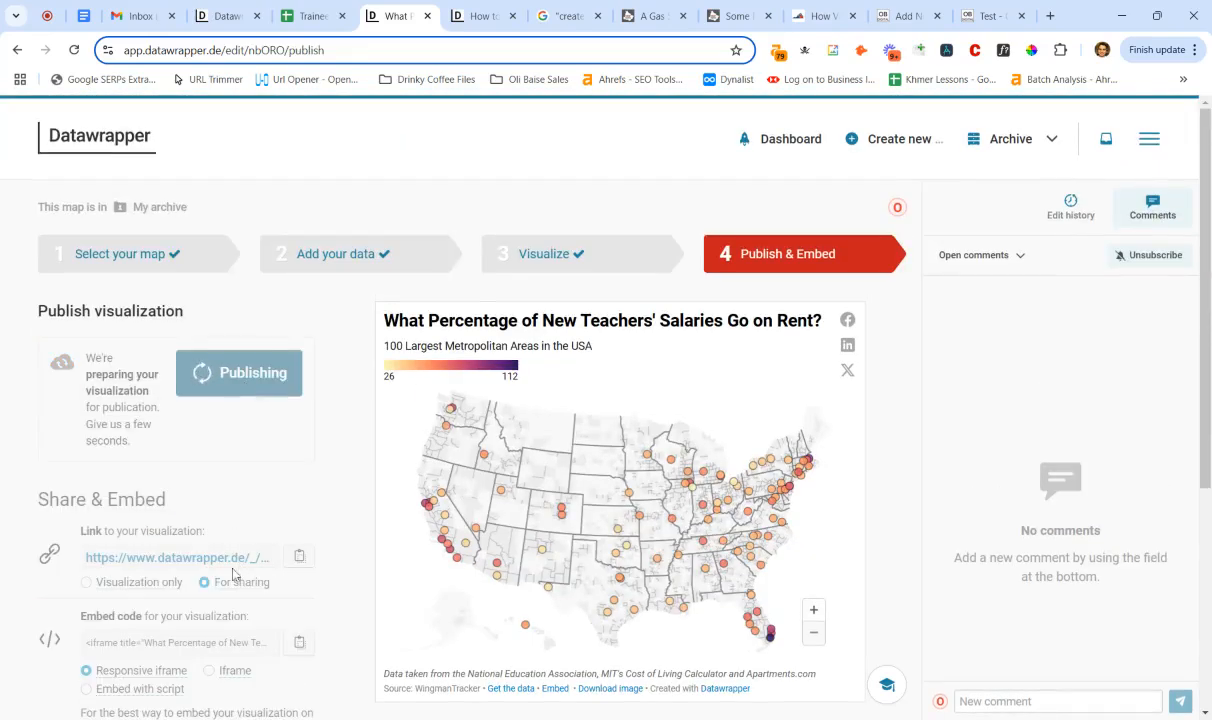
Step: Copy the republished map's responsive iframe embed code and replace the old code in the WordPress "Test" post with it
scroll(218, 640, "down", 1)
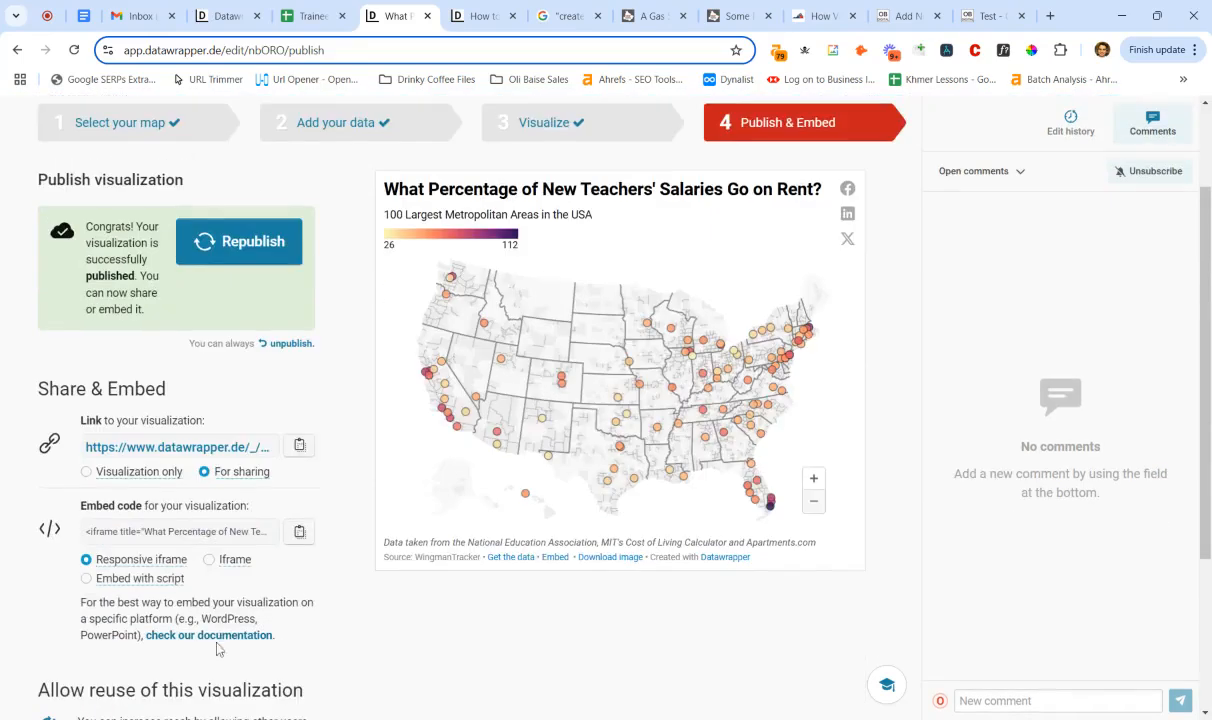
left_click(299, 531)
left_click(905, 16)
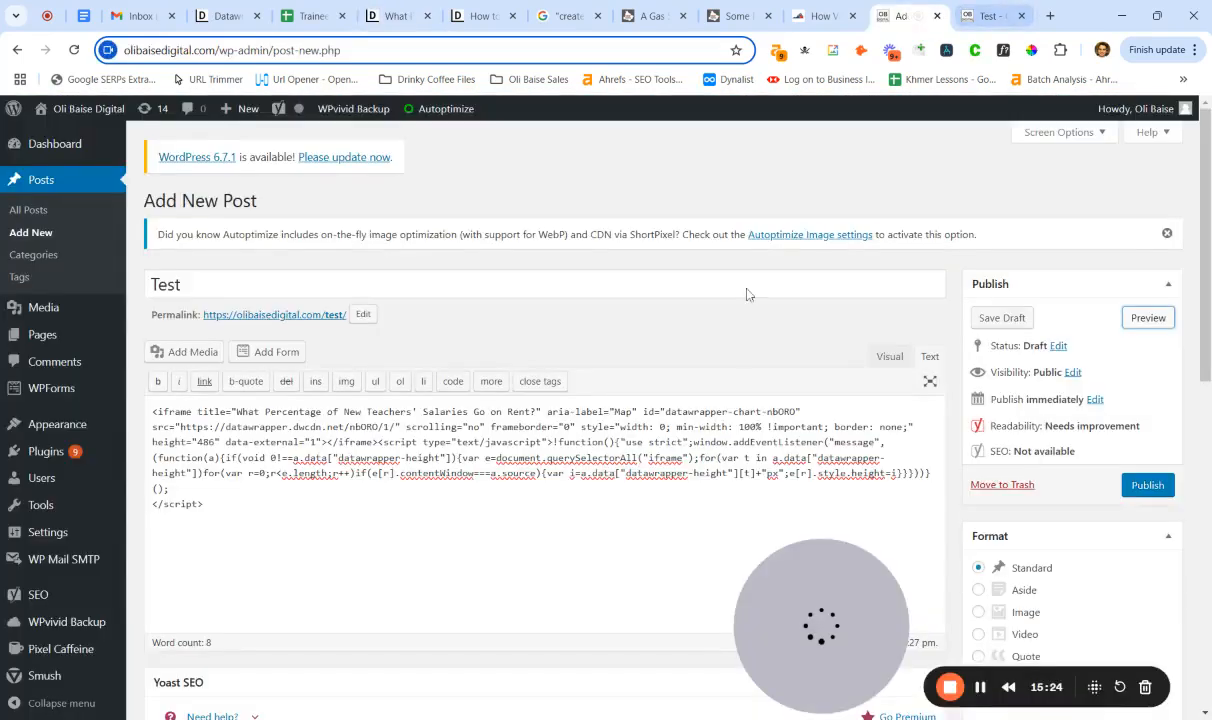
left_click_drag(210, 515, 123, 369)
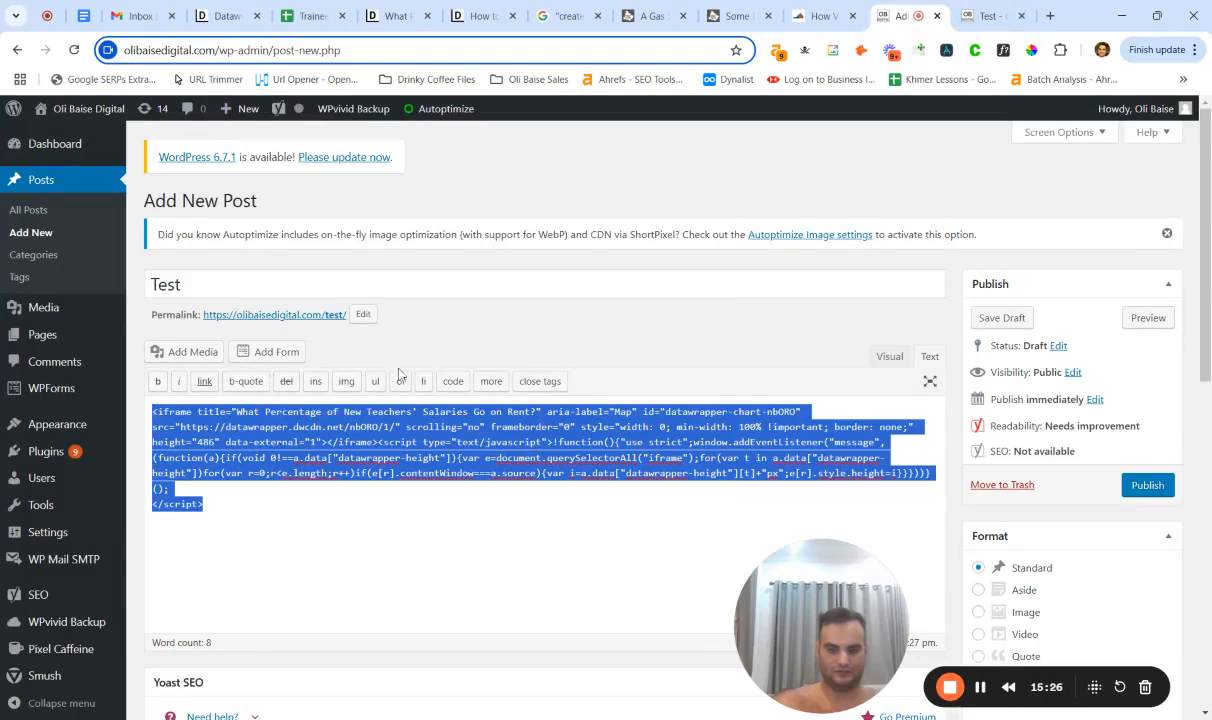
key("ctrl+v")
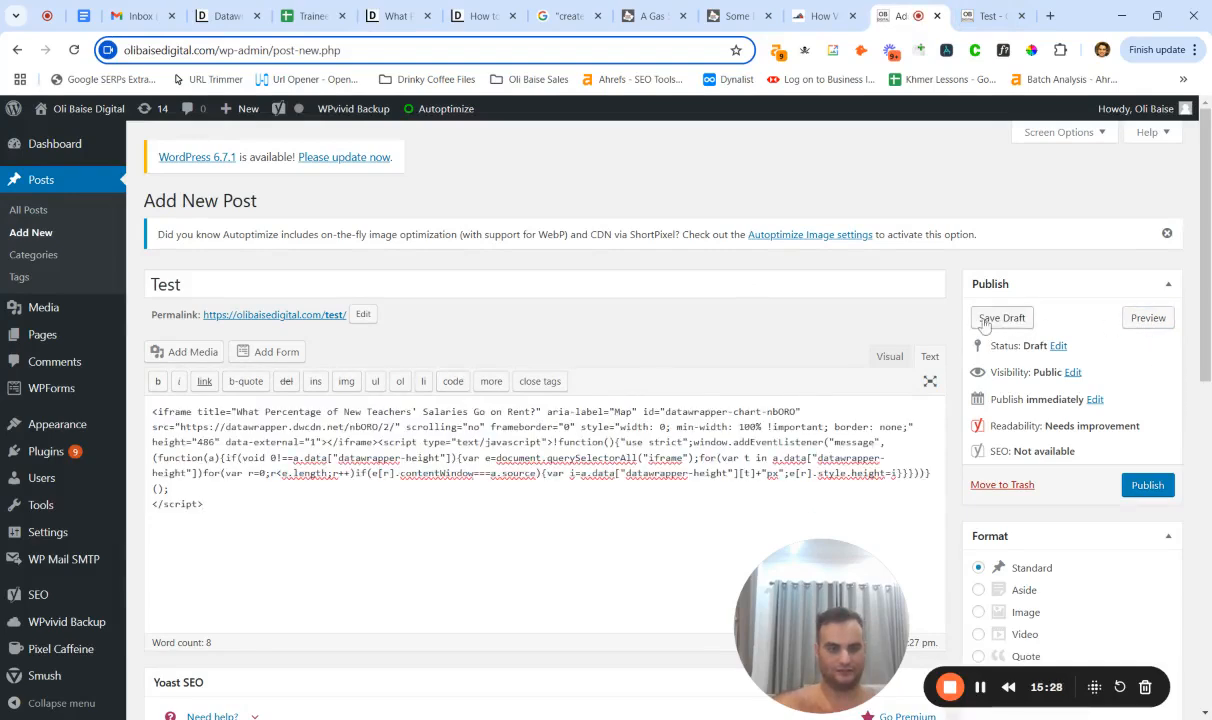
Step: Save the post as a draft and preview it to check the tooltips on the embedded map
left_click(985, 320)
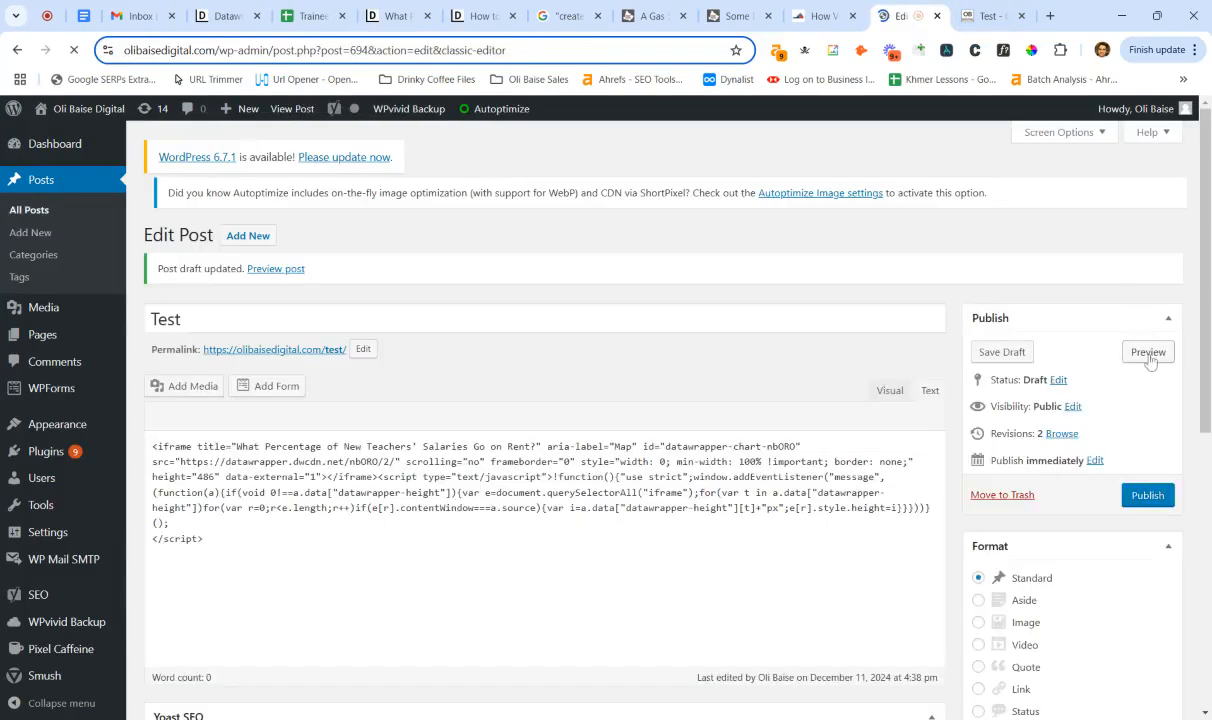
left_click(1149, 352)
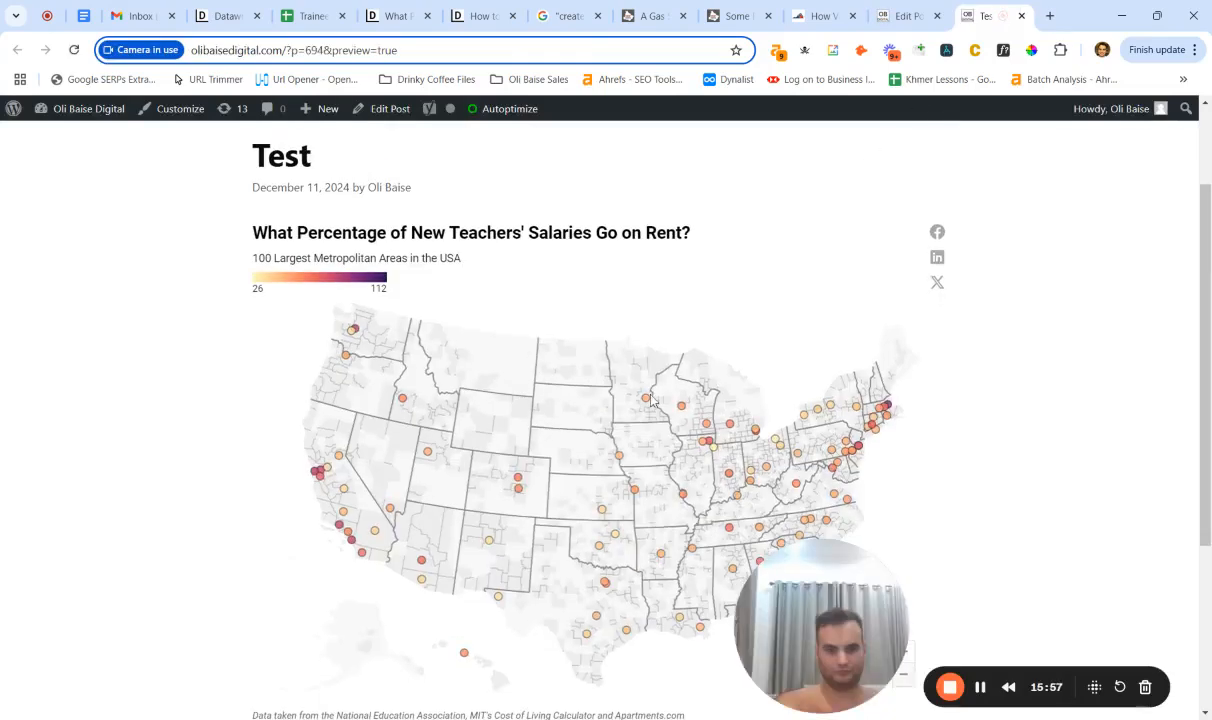
mouse_move(645, 405)
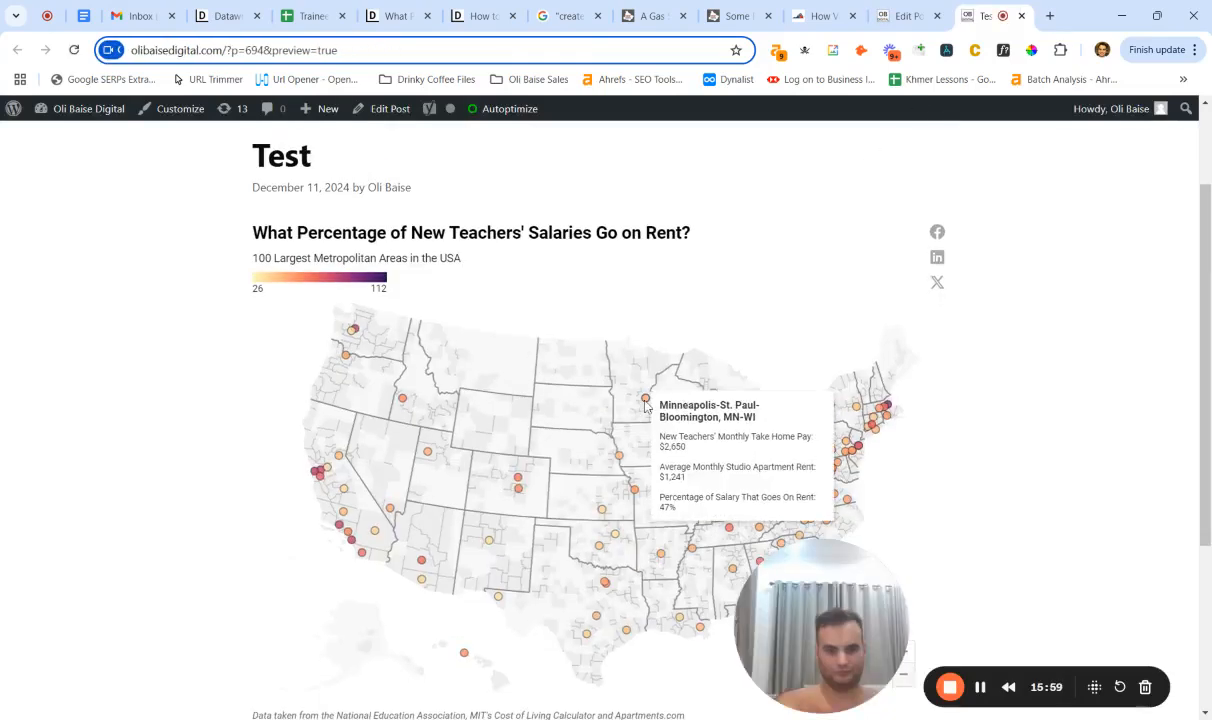
mouse_move(351, 341)
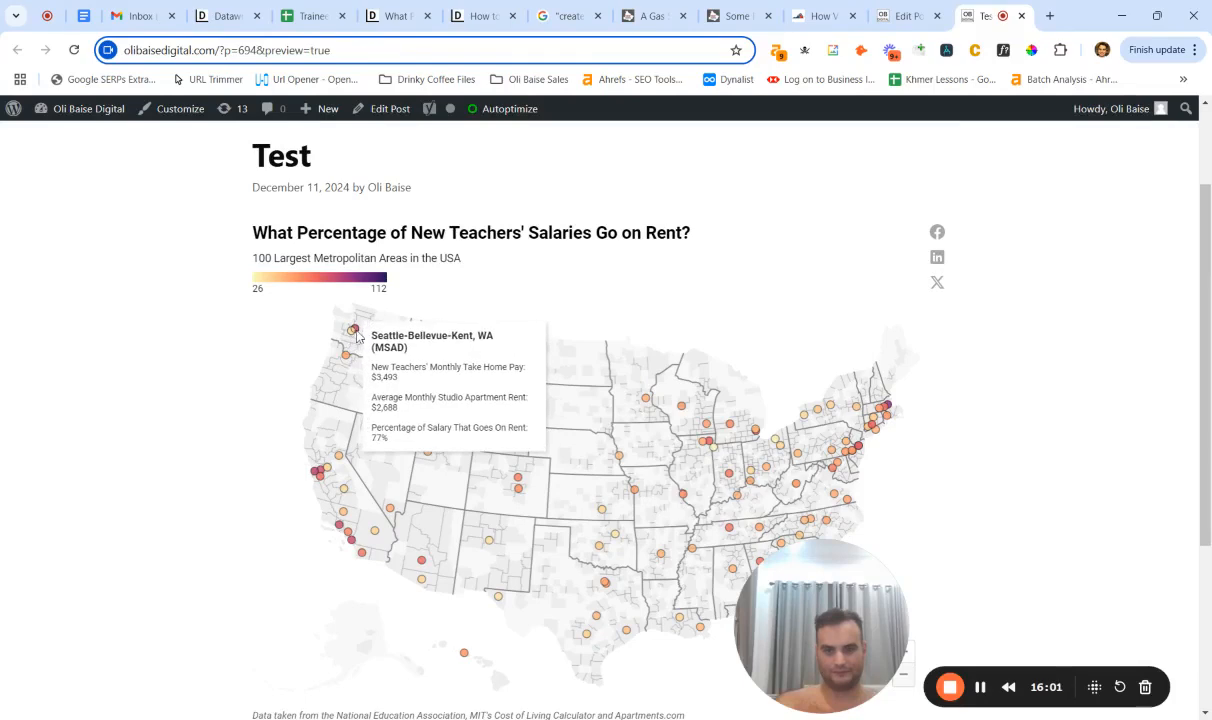
scroll(351, 355, "down", 3)
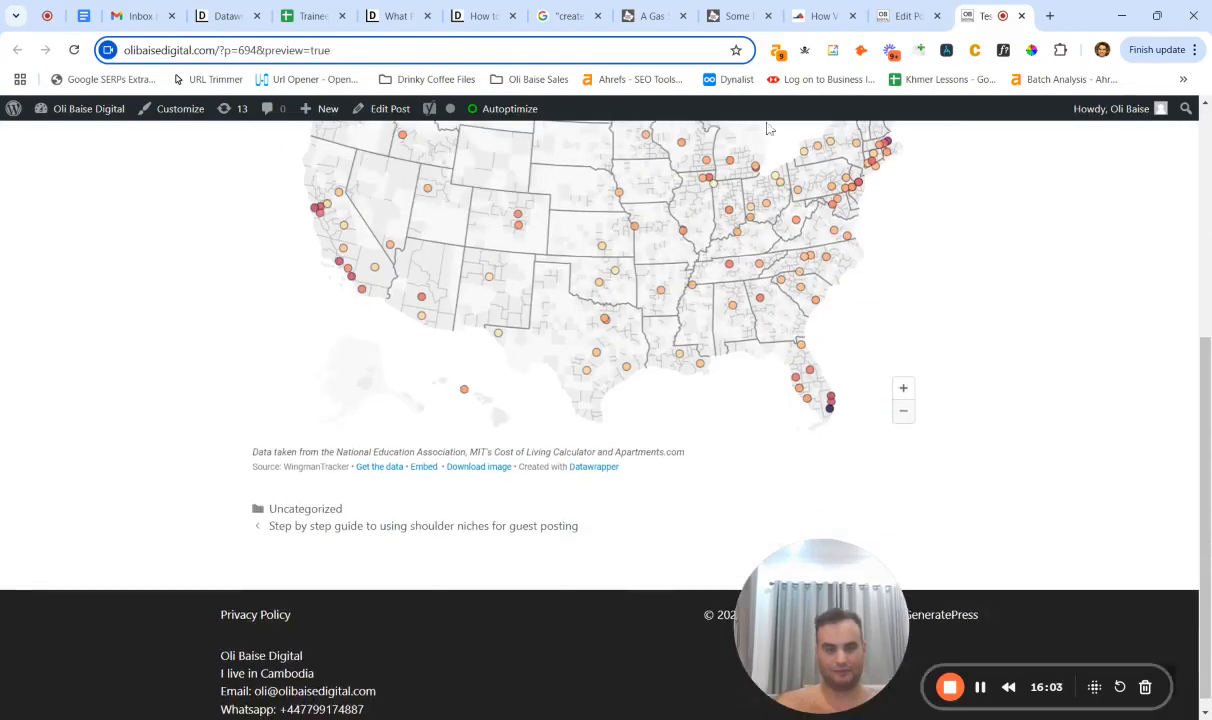
left_click(397, 7)
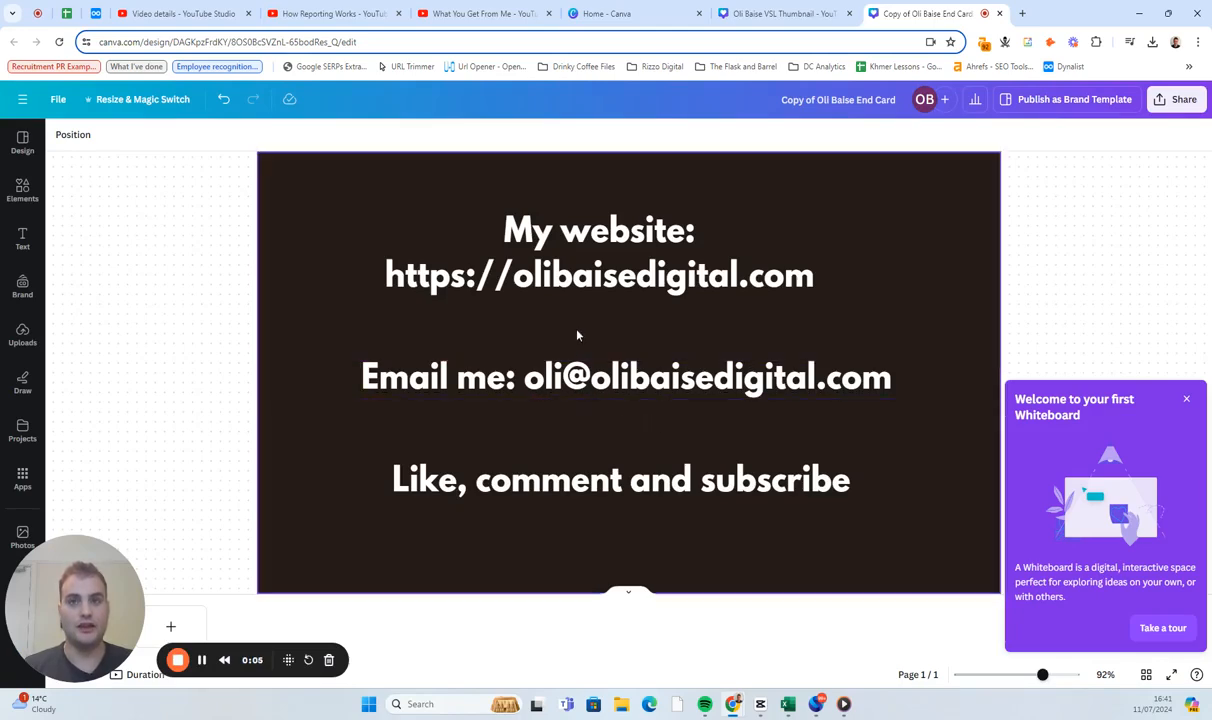
left_click(556, 273)
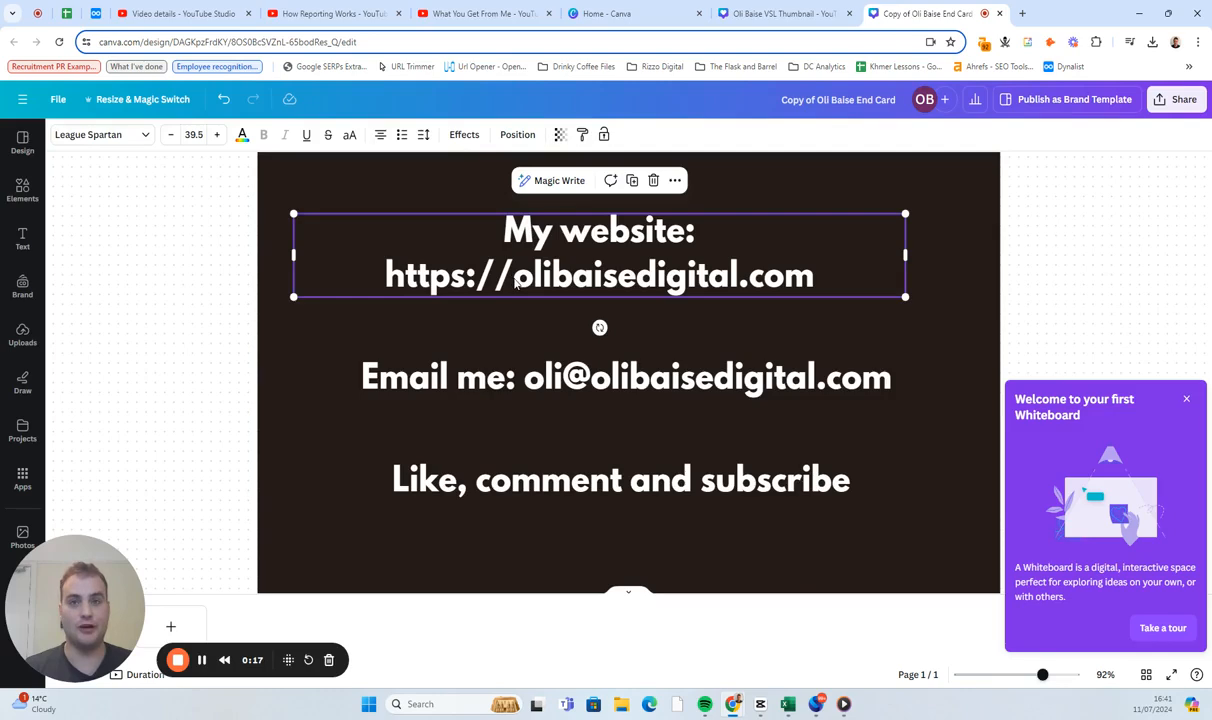
left_click(578, 384)
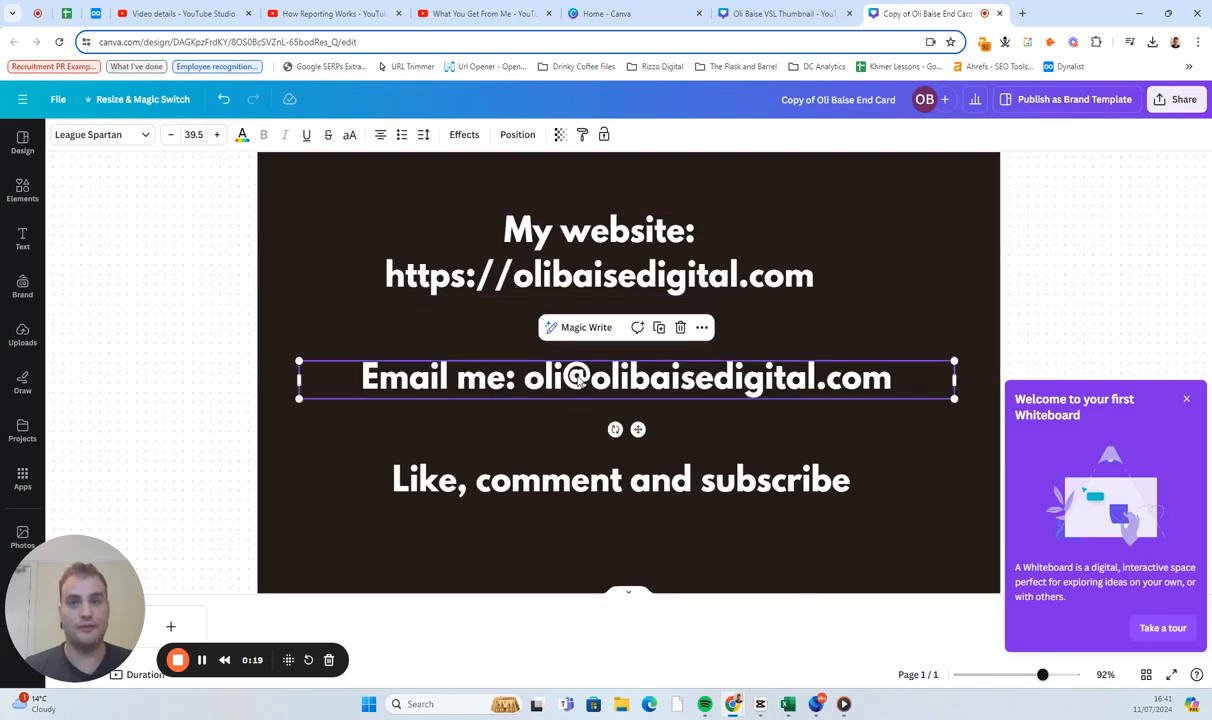